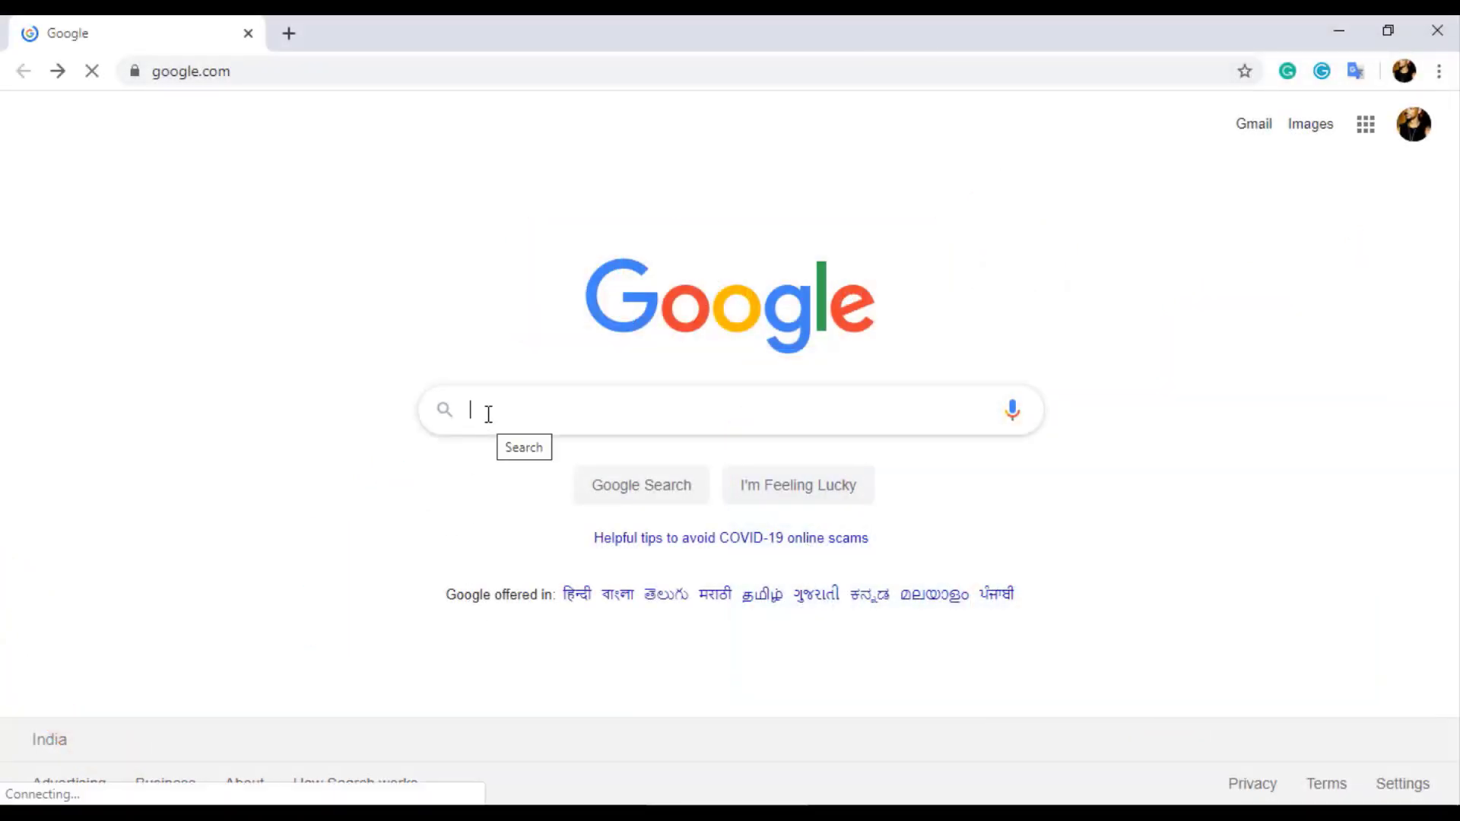
Run a Google search for 'VOOV'
type("VoOV")
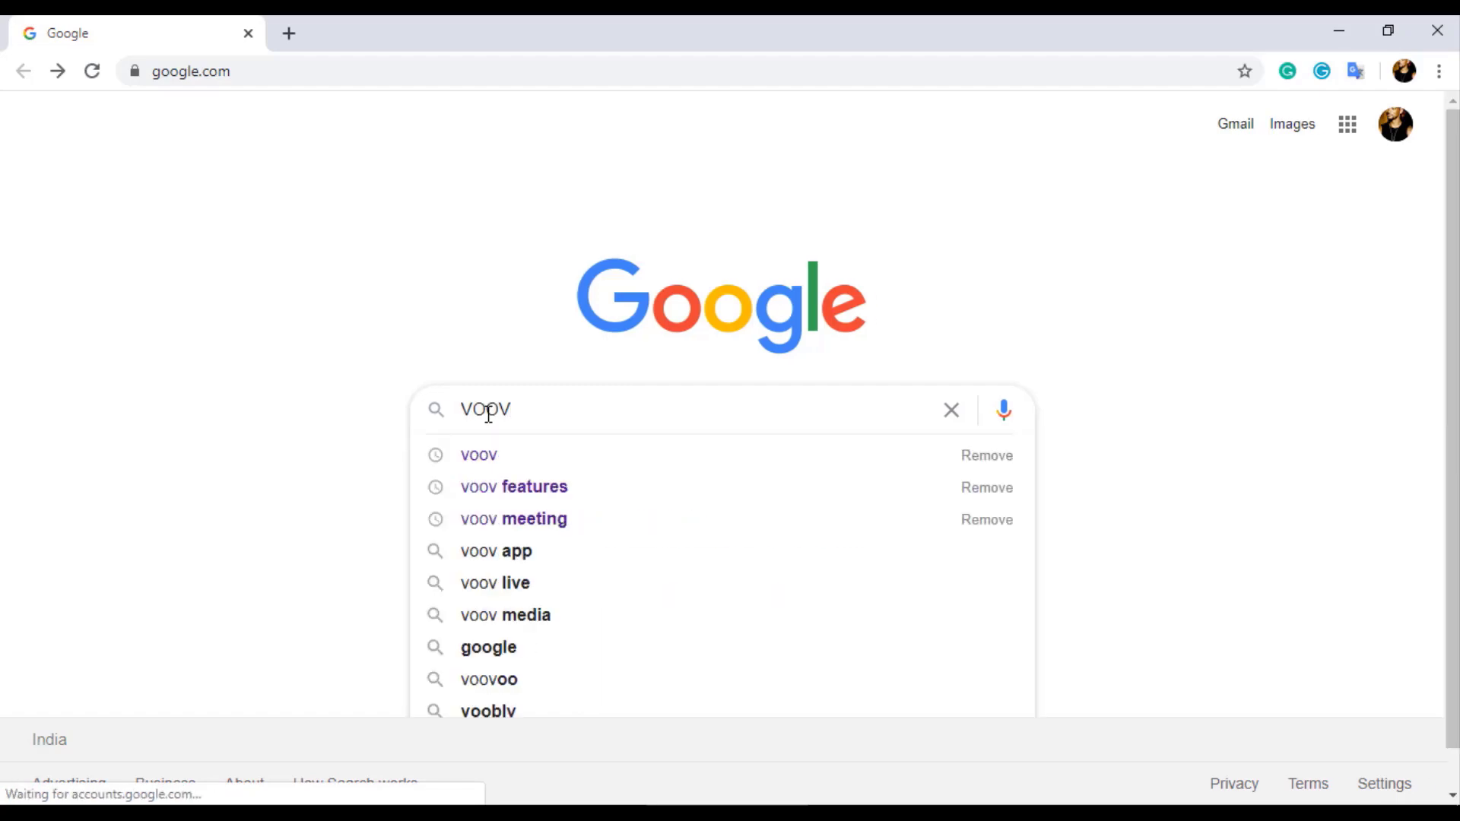
key("Return")
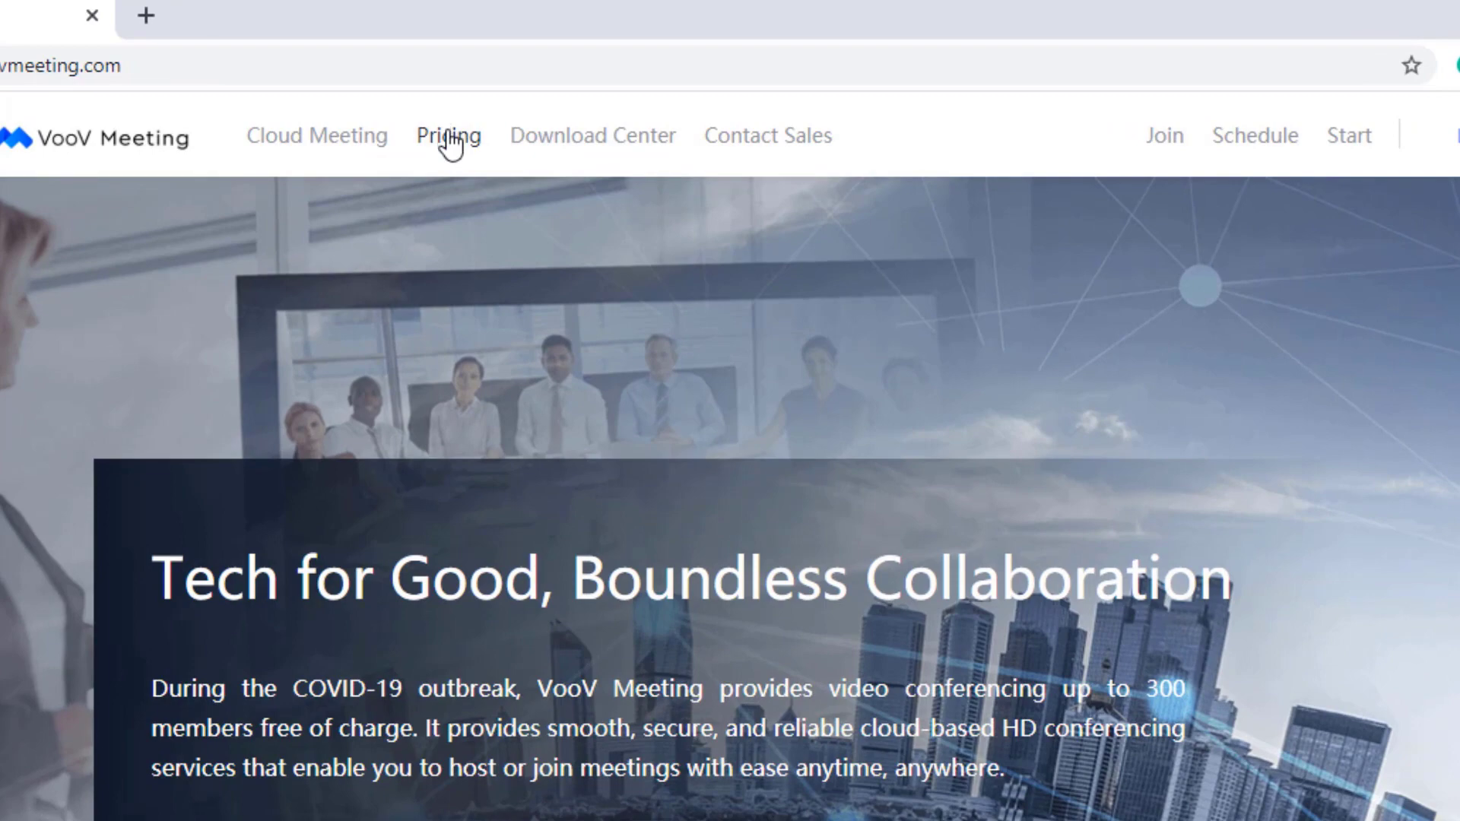
Open the Pricing page and scroll through the Free, Pro and Enterprise edition features
left_click(449, 137)
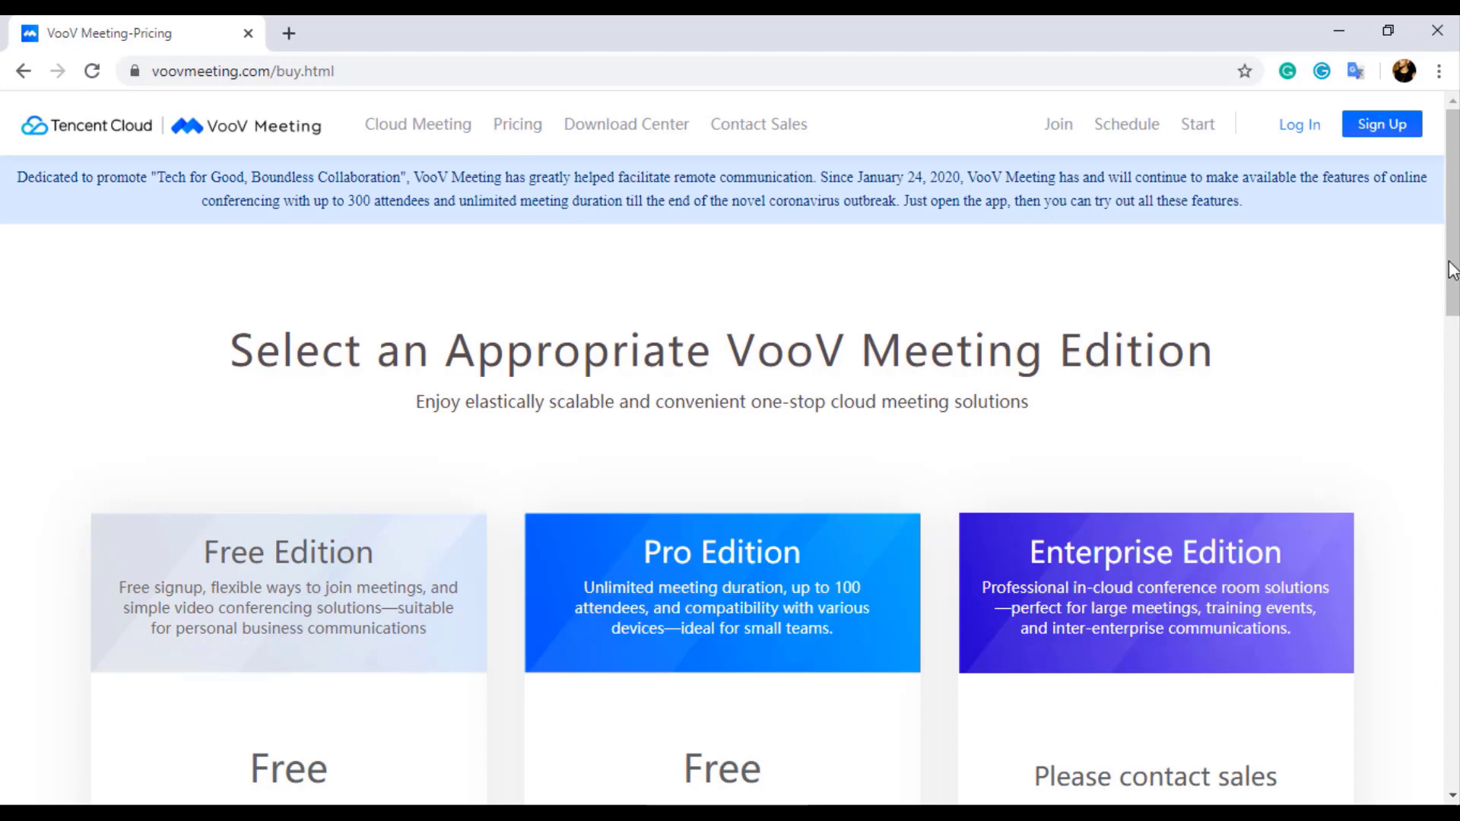
left_click_drag(1452, 270, 1452, 477)
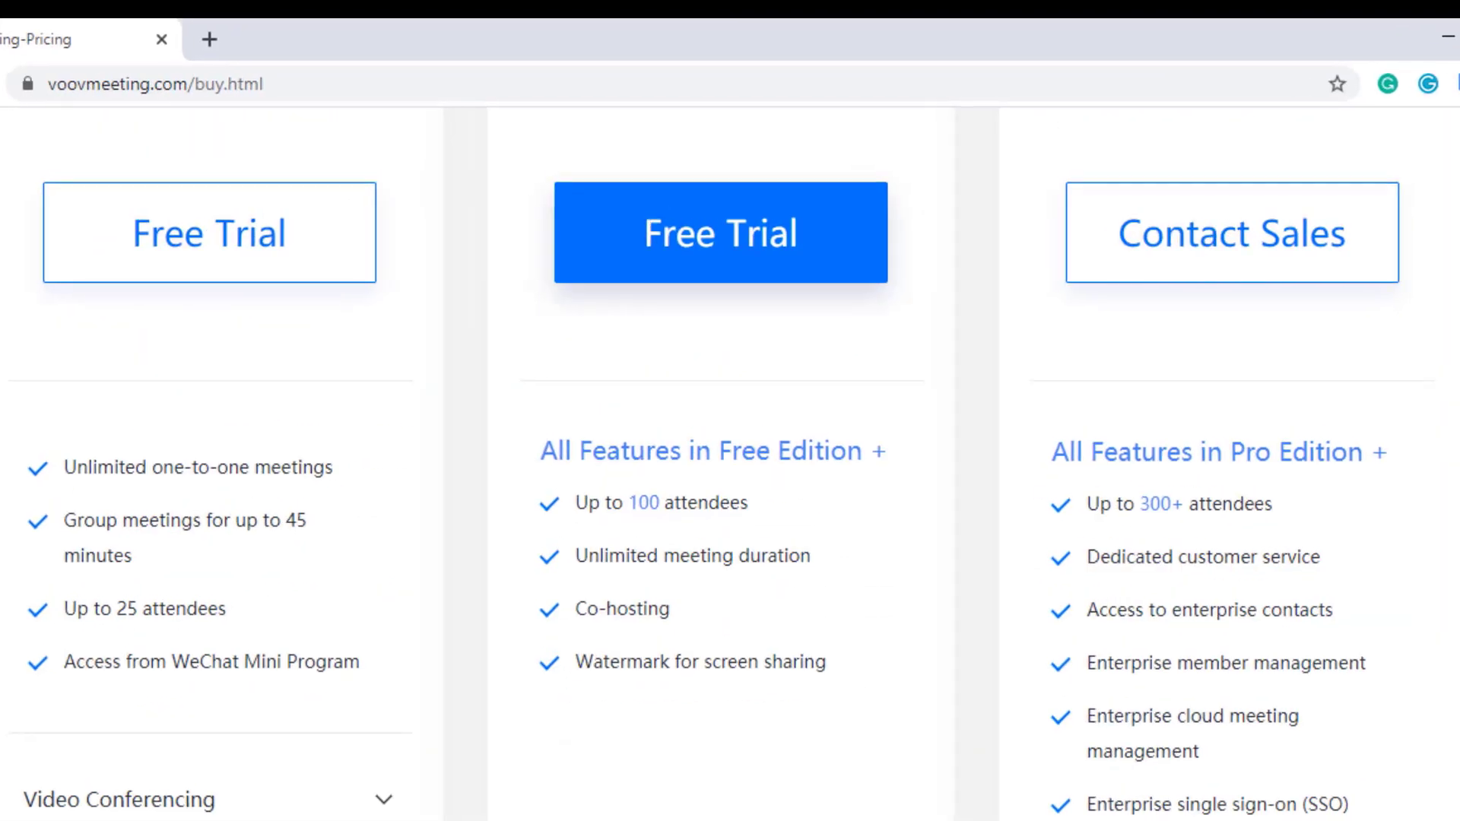
scroll(721, 501, "up", 1)
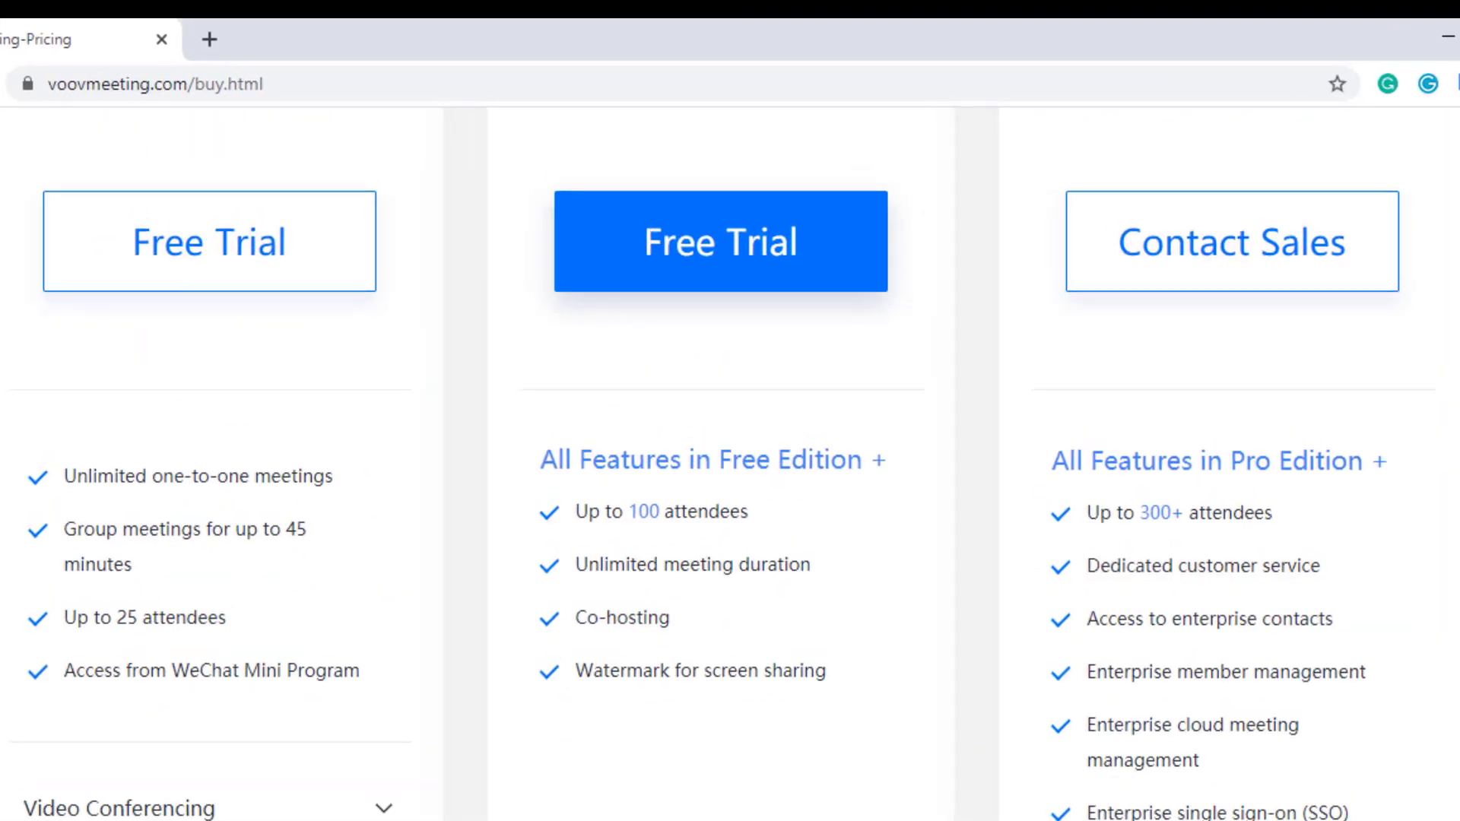
scroll(721, 502, "up", 1)
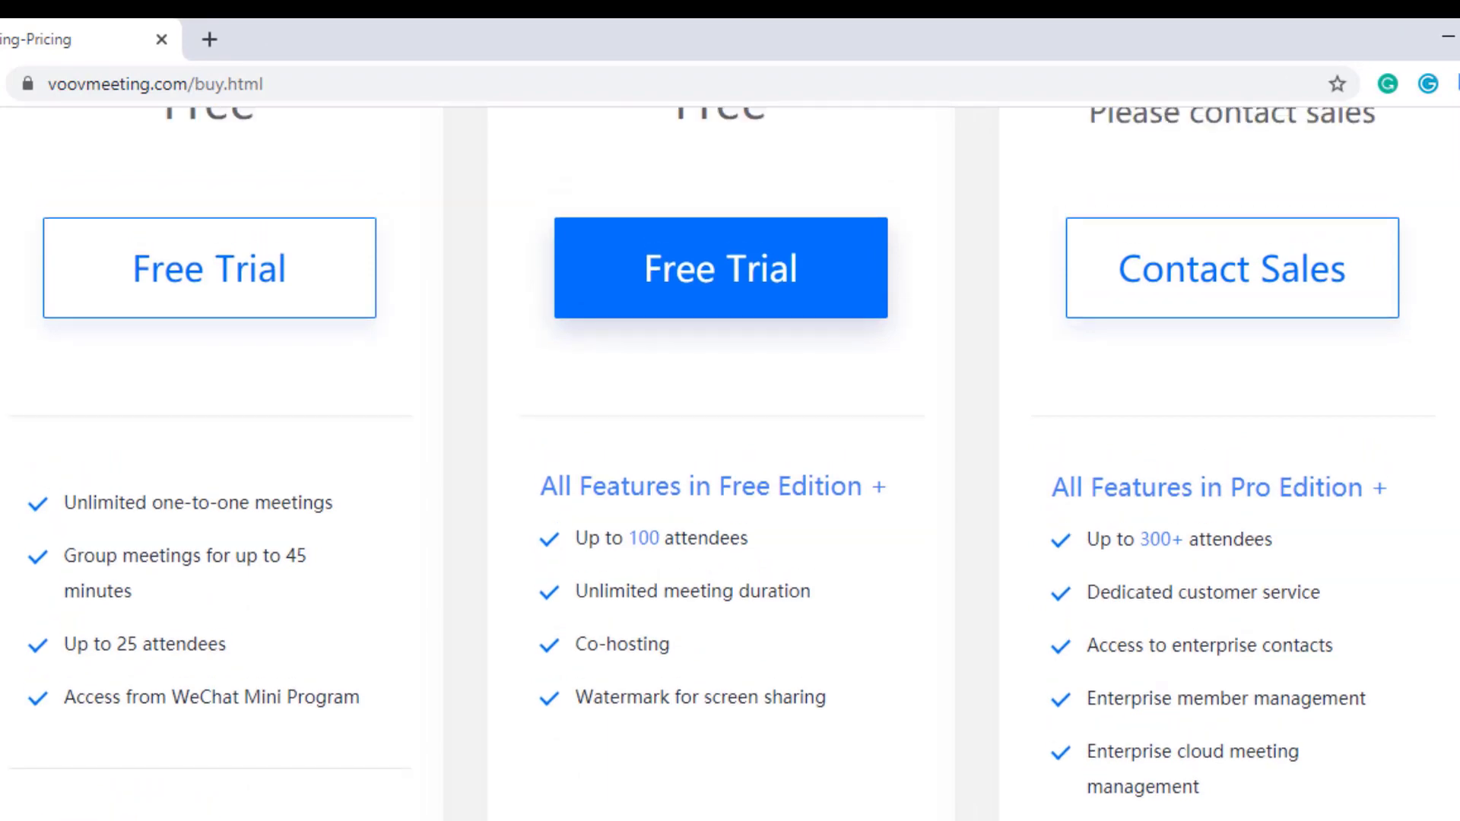
scroll(721, 502, "up", 1)
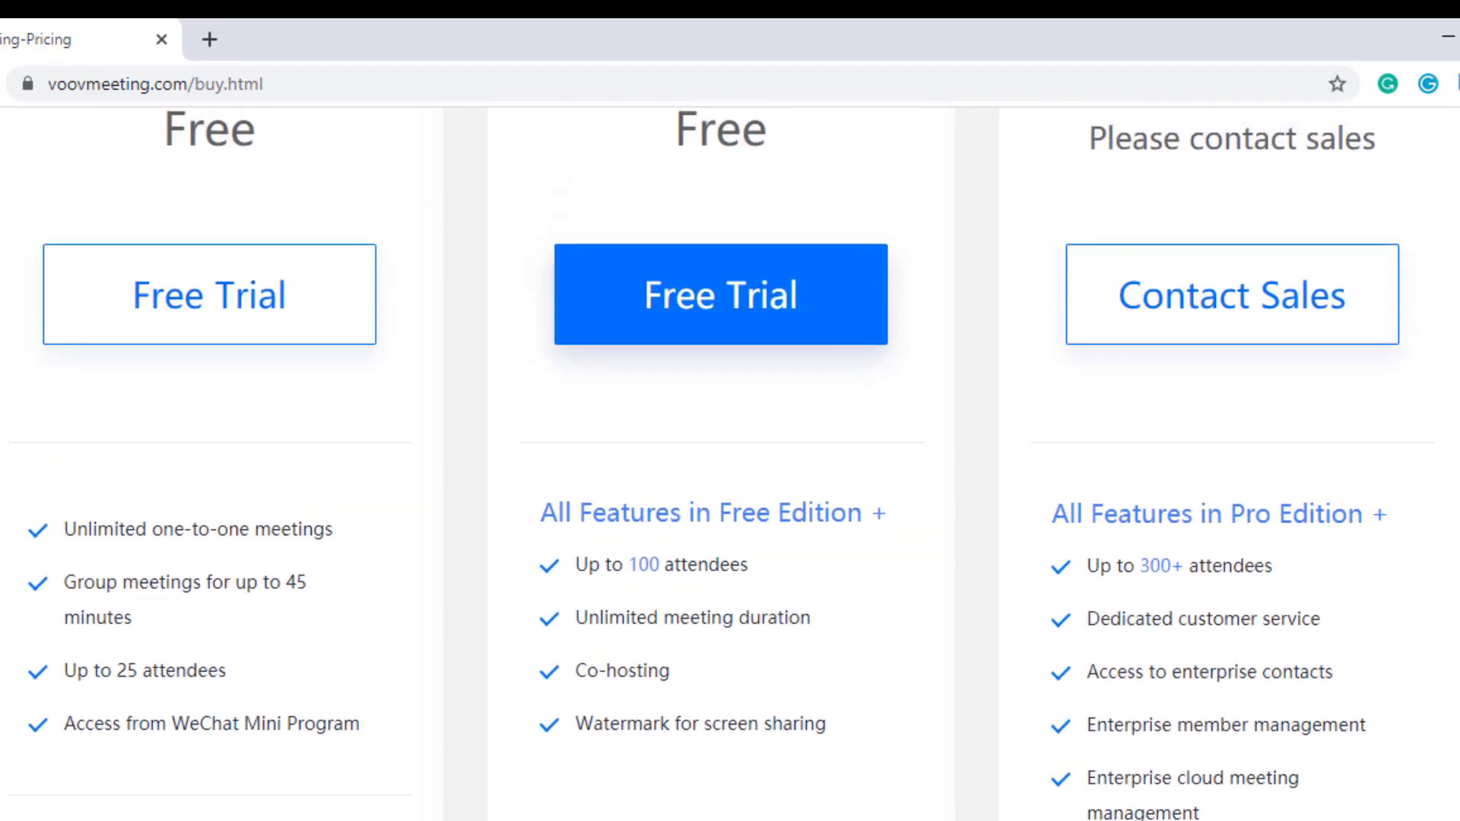
scroll(721, 502, "up", 1)
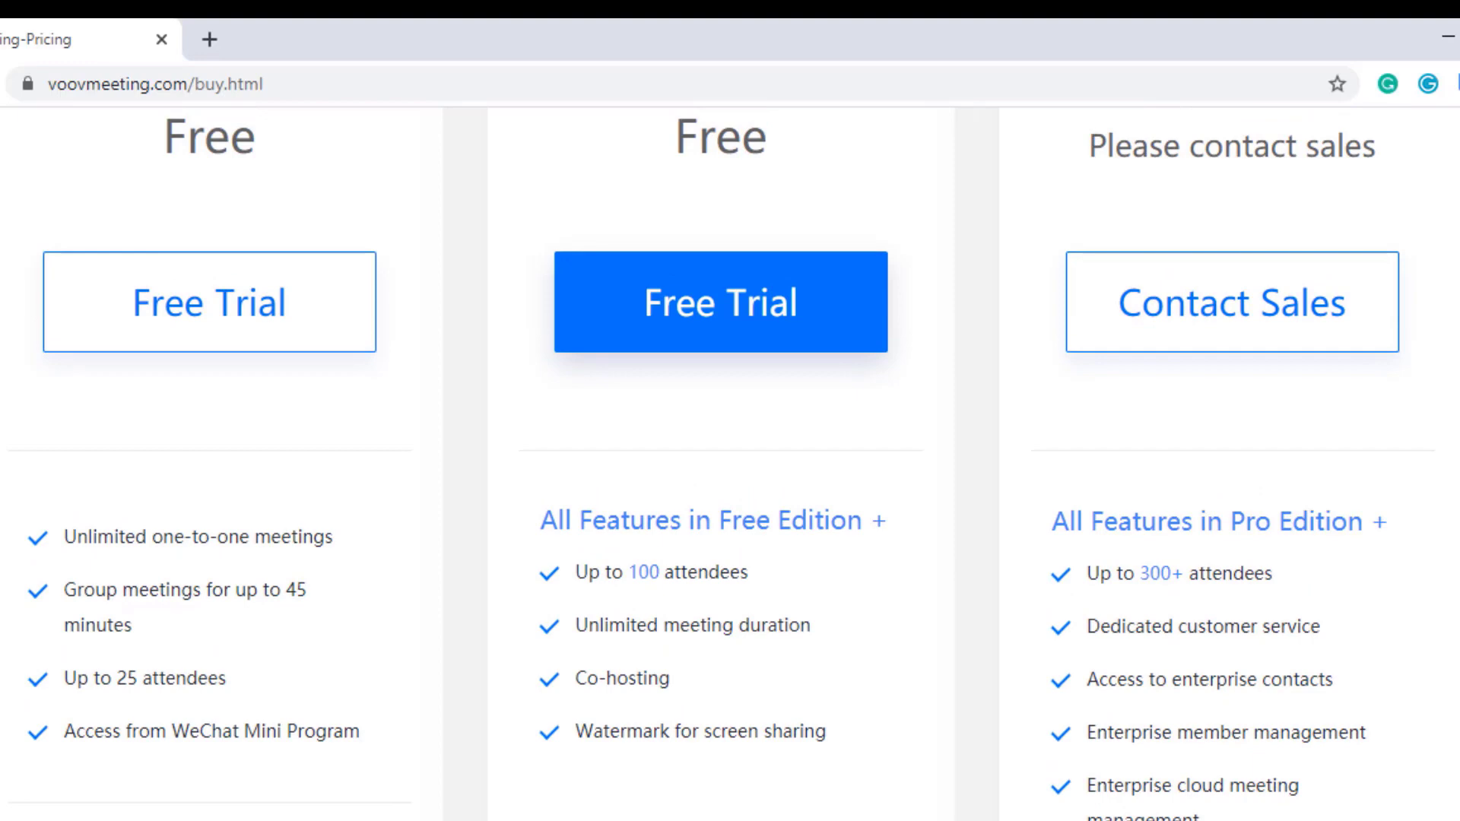
scroll(721, 502, "up", 1)
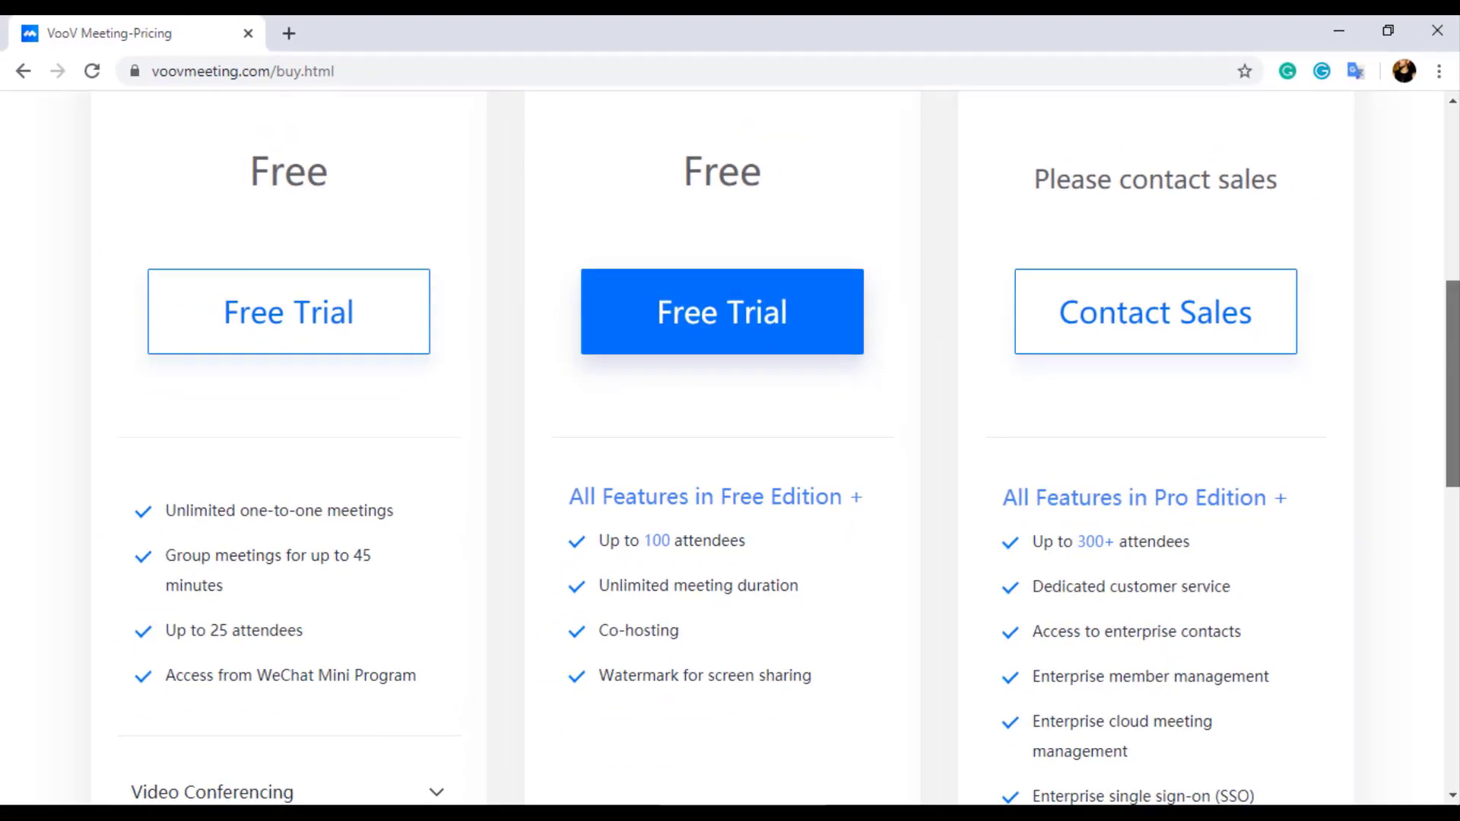
scroll(721, 449, "up", 1)
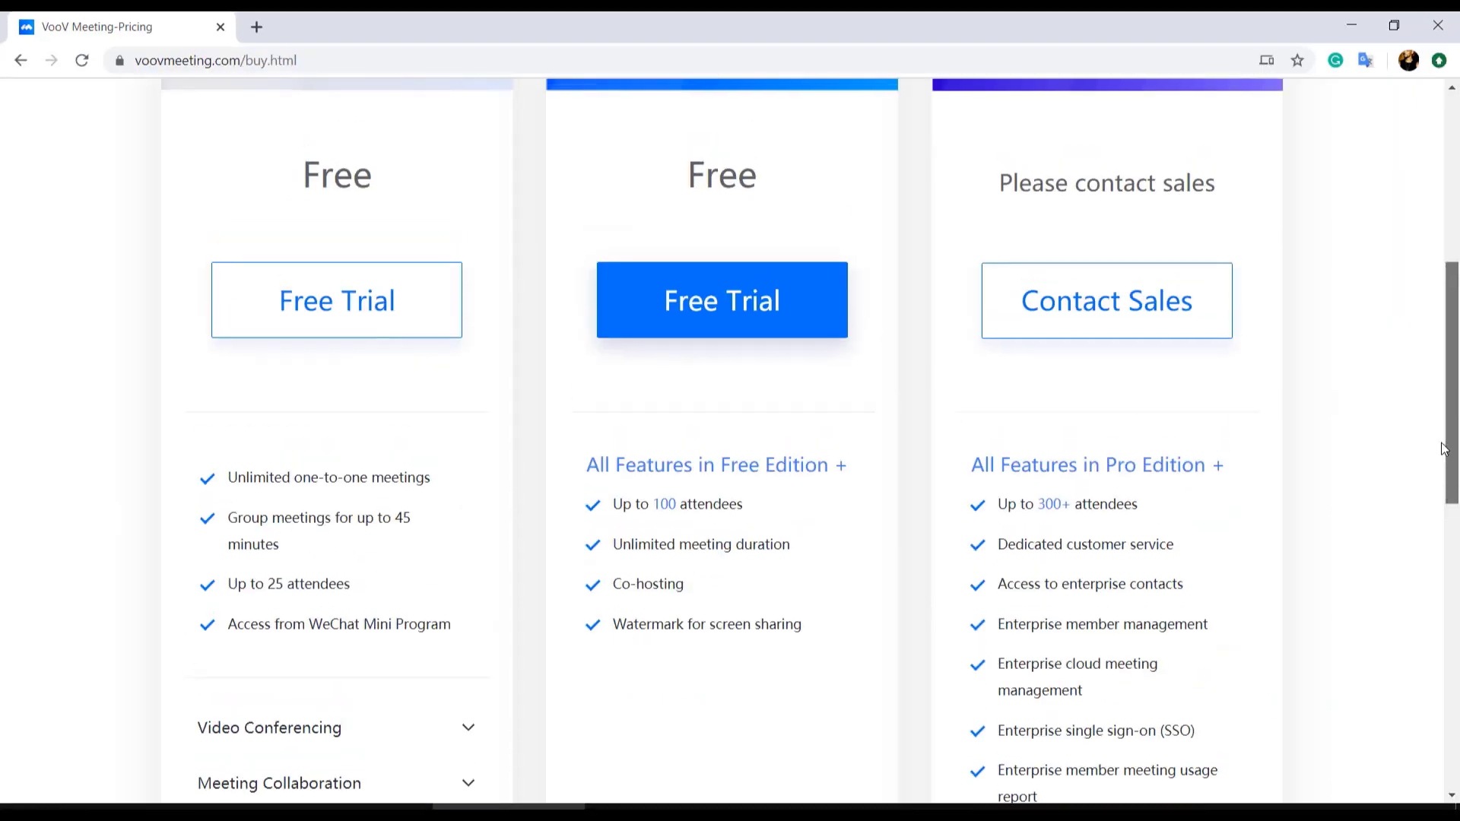
scroll(1433, 396, "up", 5)
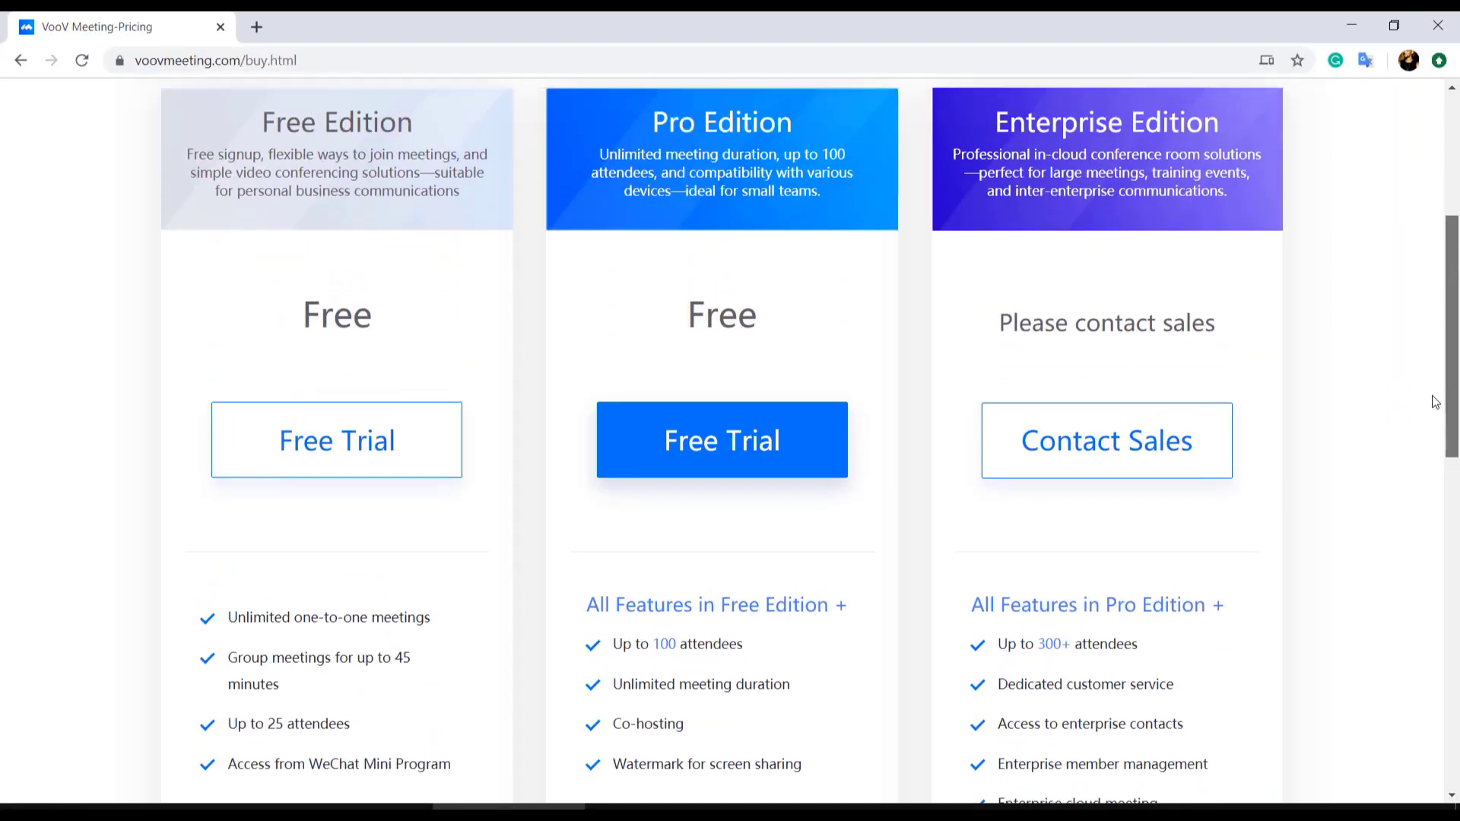
scroll(1419, 304, "up", 2)
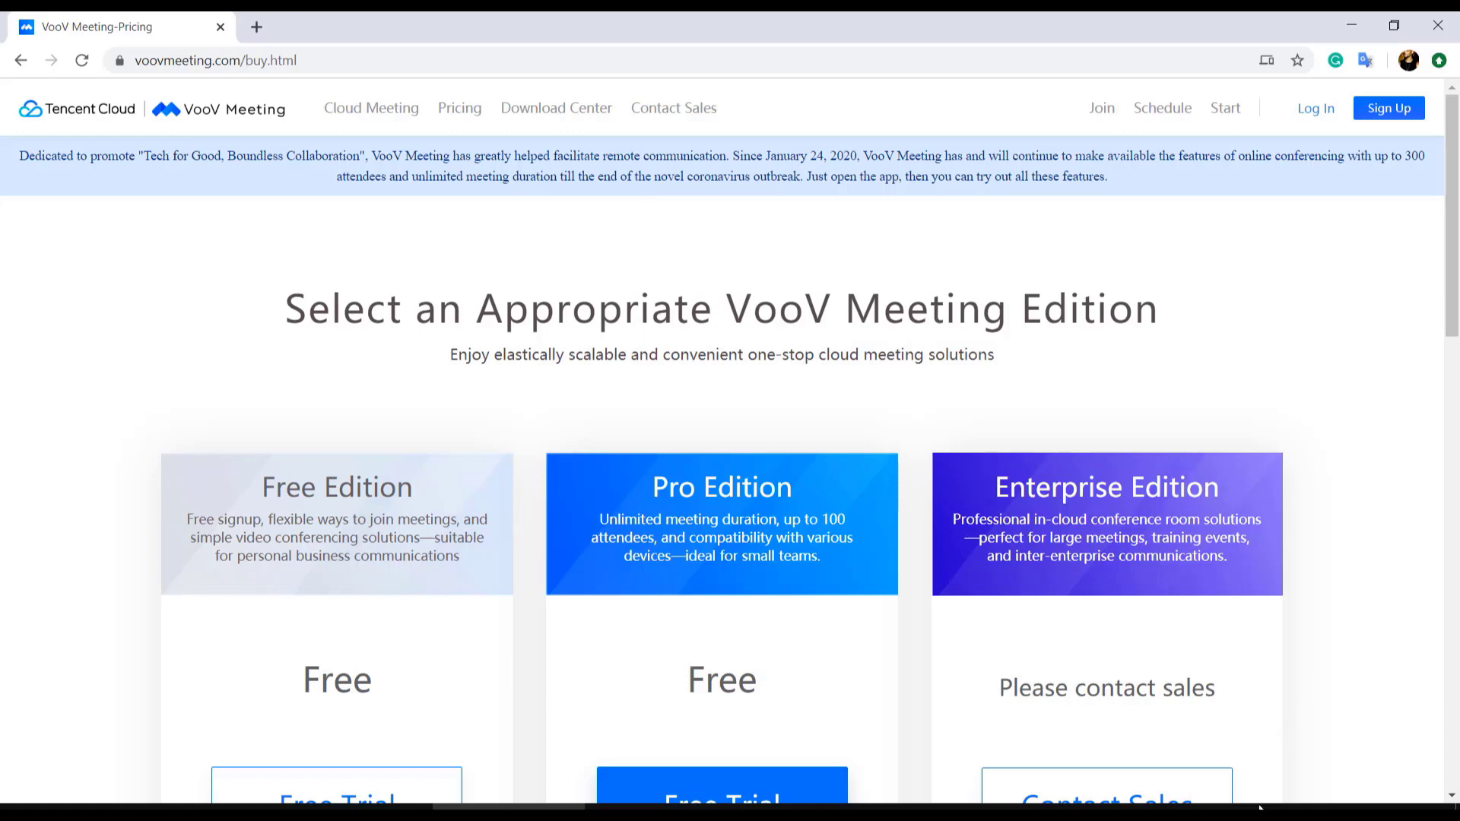
scroll(730, 456, "down", 6)
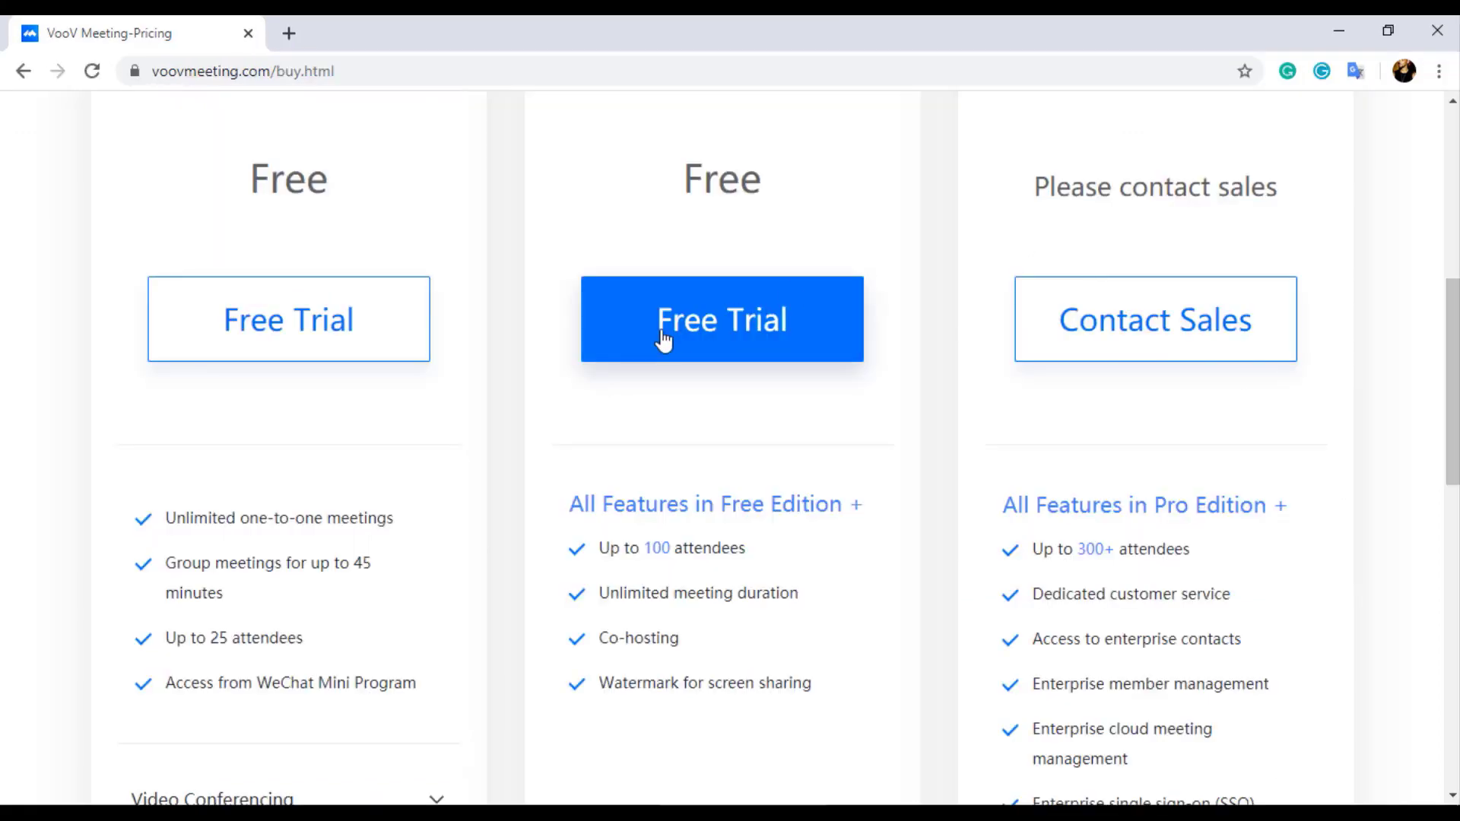
Start the Pro Edition free trial, enter a +91 mobile number and the SMS verification code
left_click(708, 340)
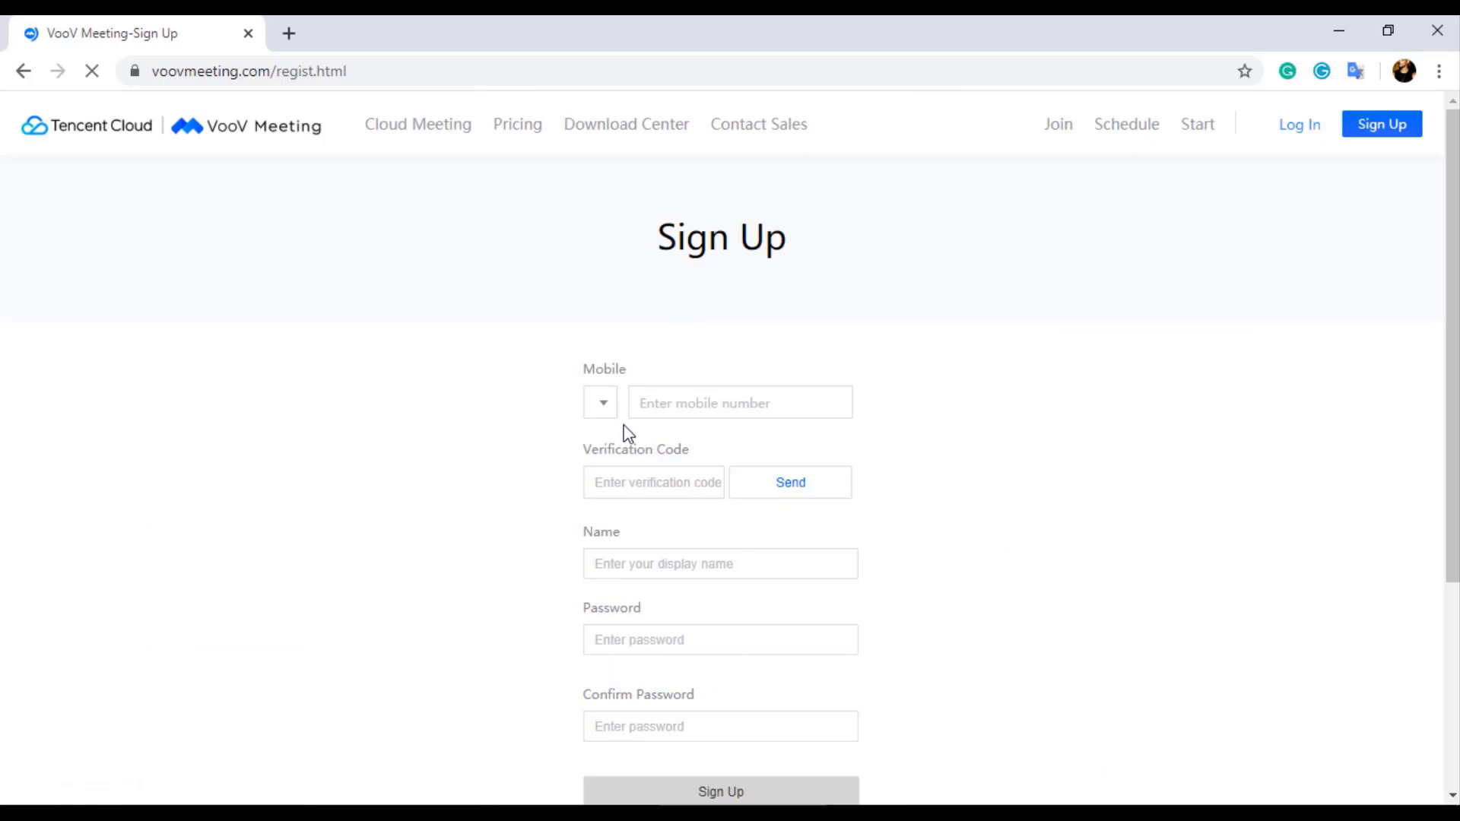
left_click(641, 409)
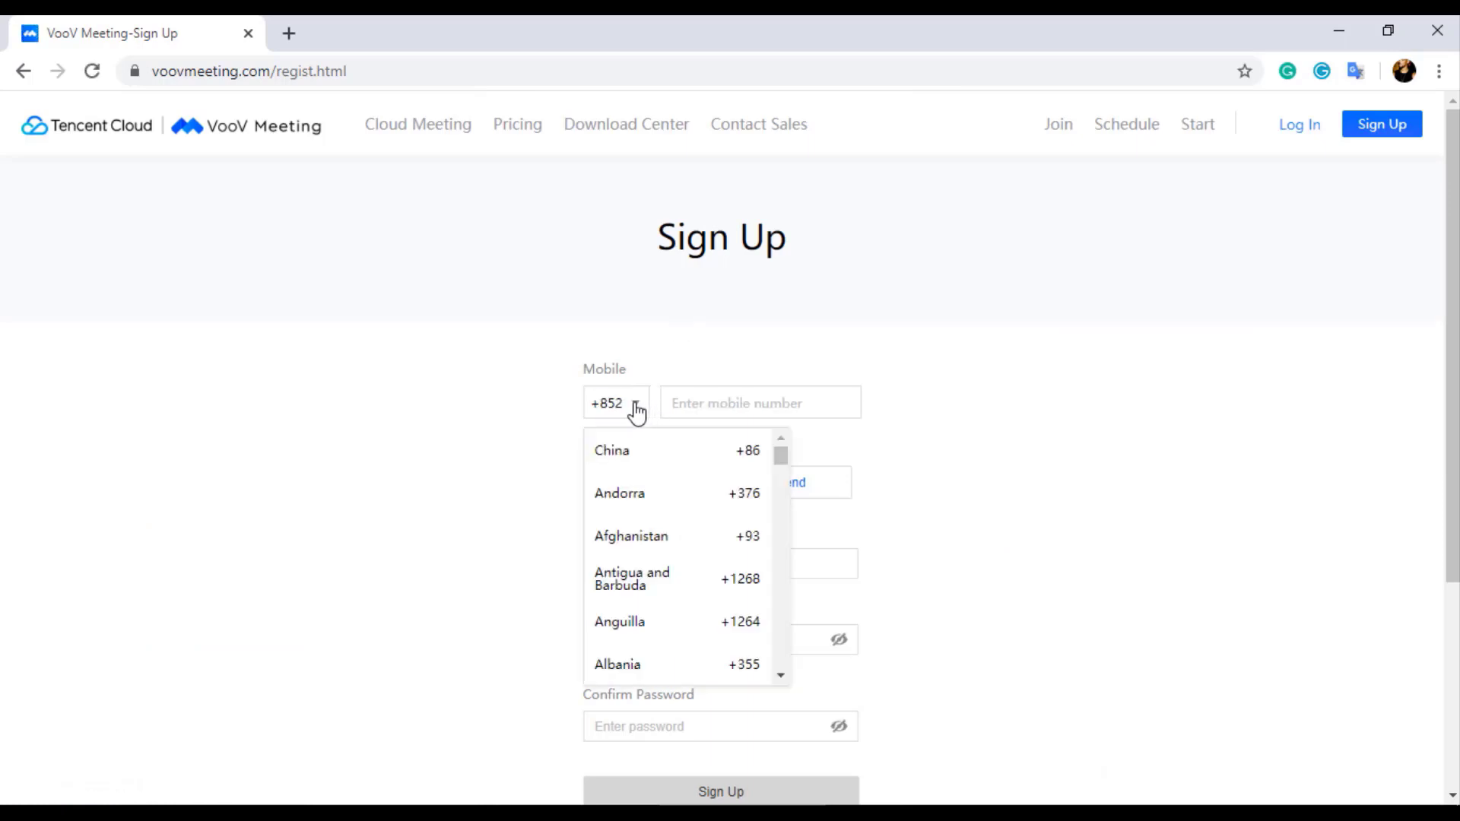
left_click_drag(782, 456, 780, 550)
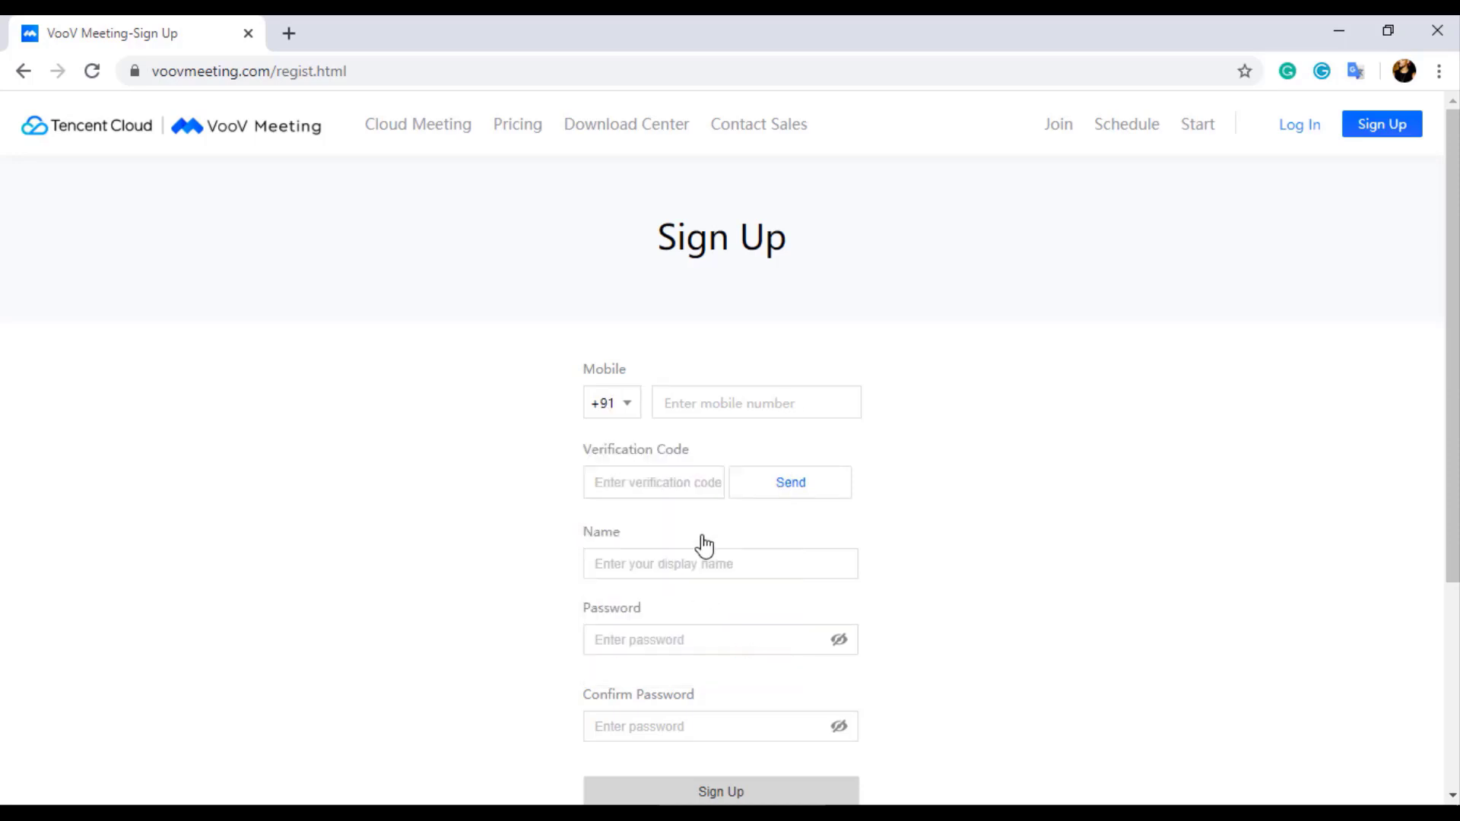
left_click(694, 401)
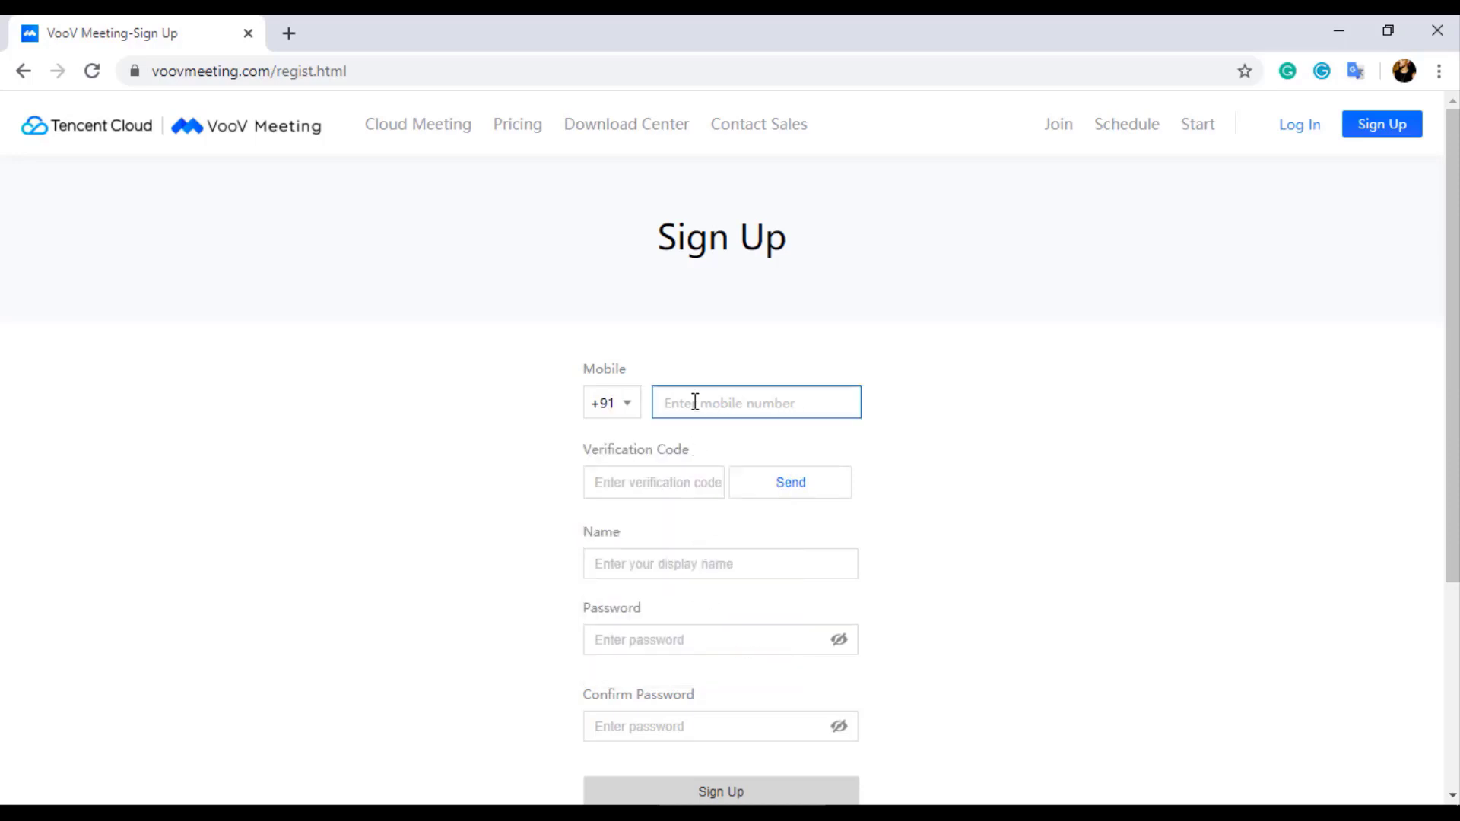
type("98")
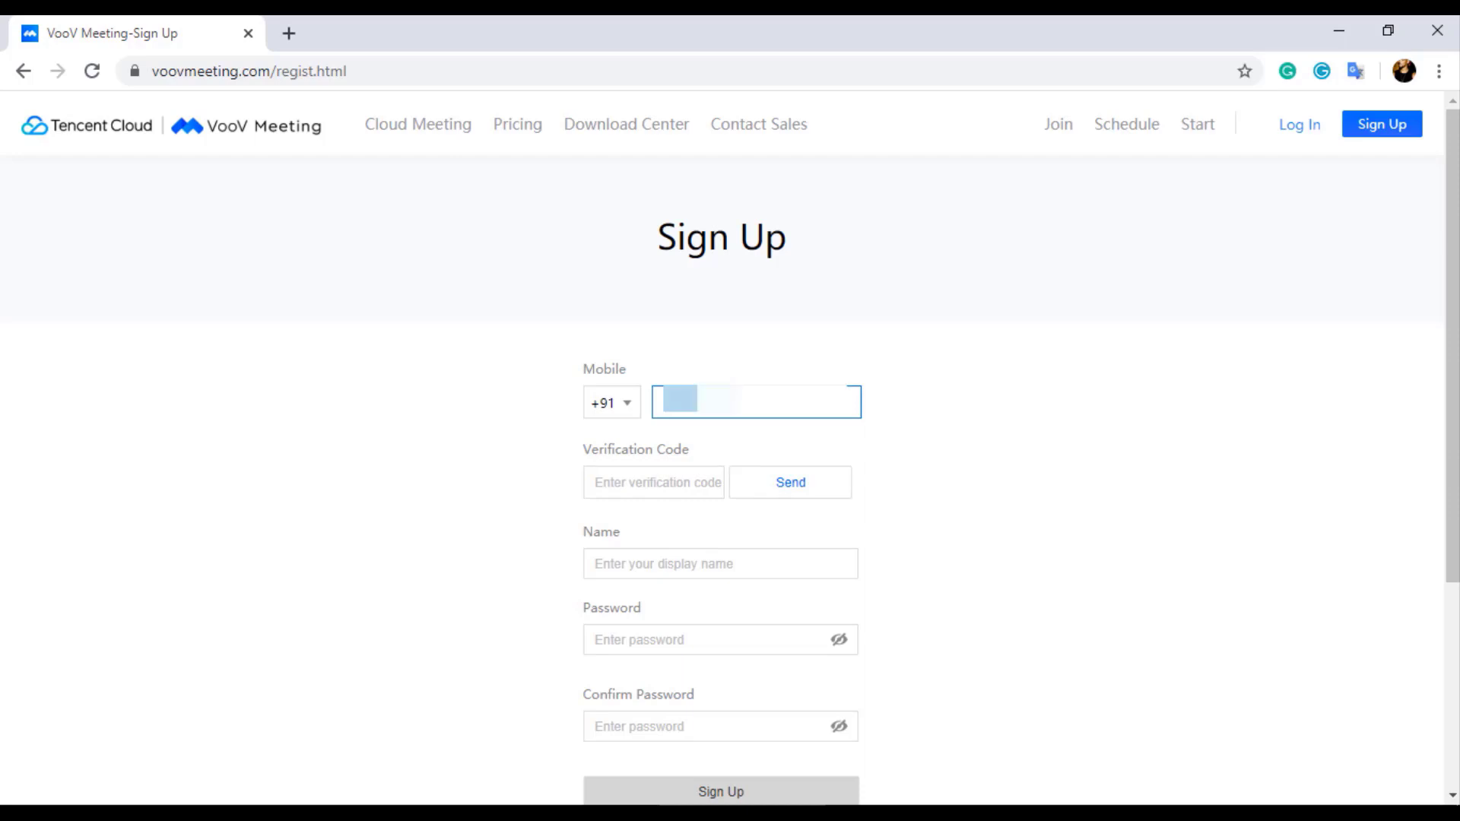
left_click(756, 487)
left_click(757, 487)
left_click(697, 473)
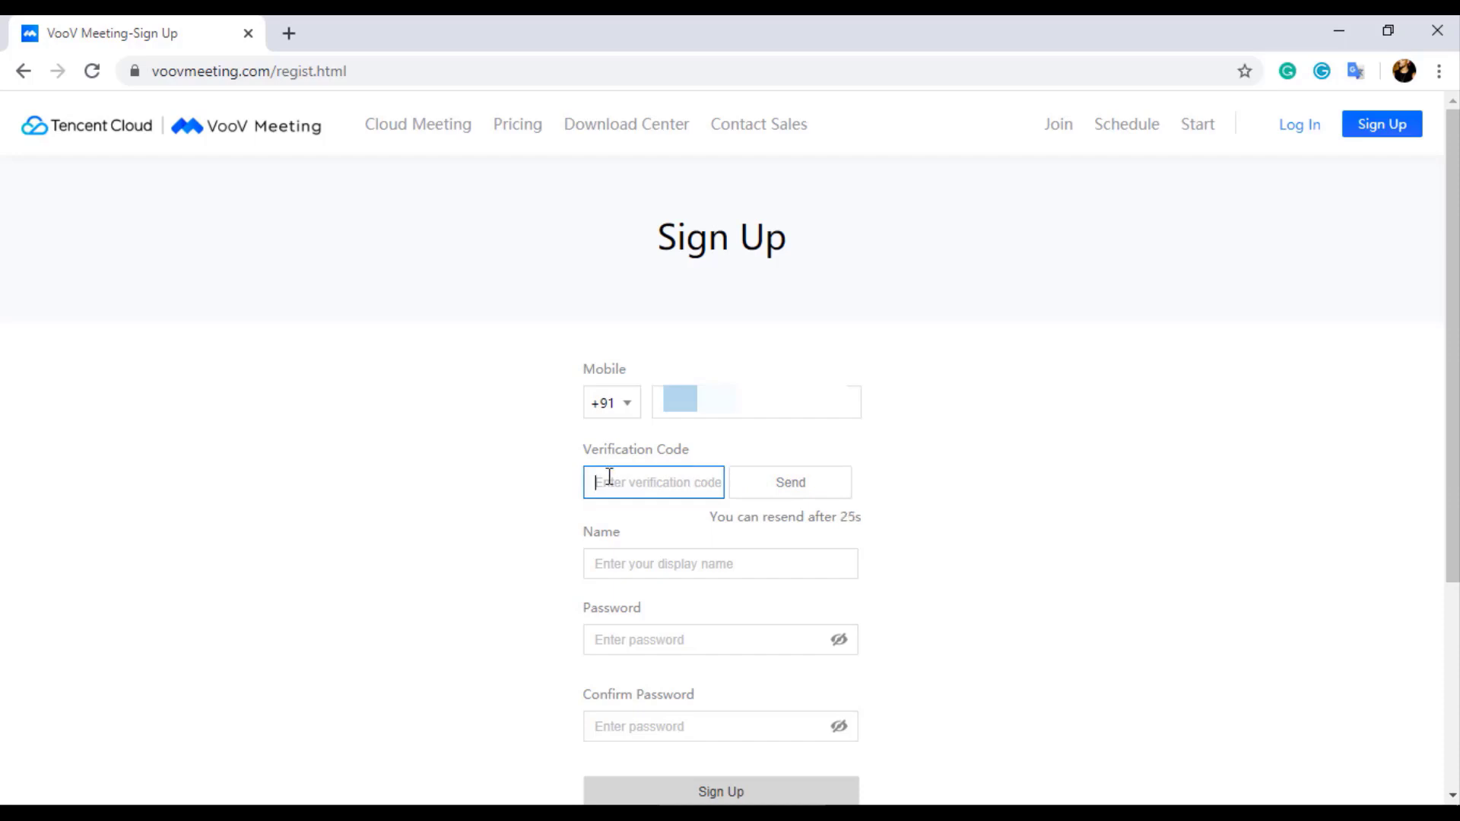
Enter the display name and password twice, then accept the Service Agreement and Privacy Policy
left_click(609, 563)
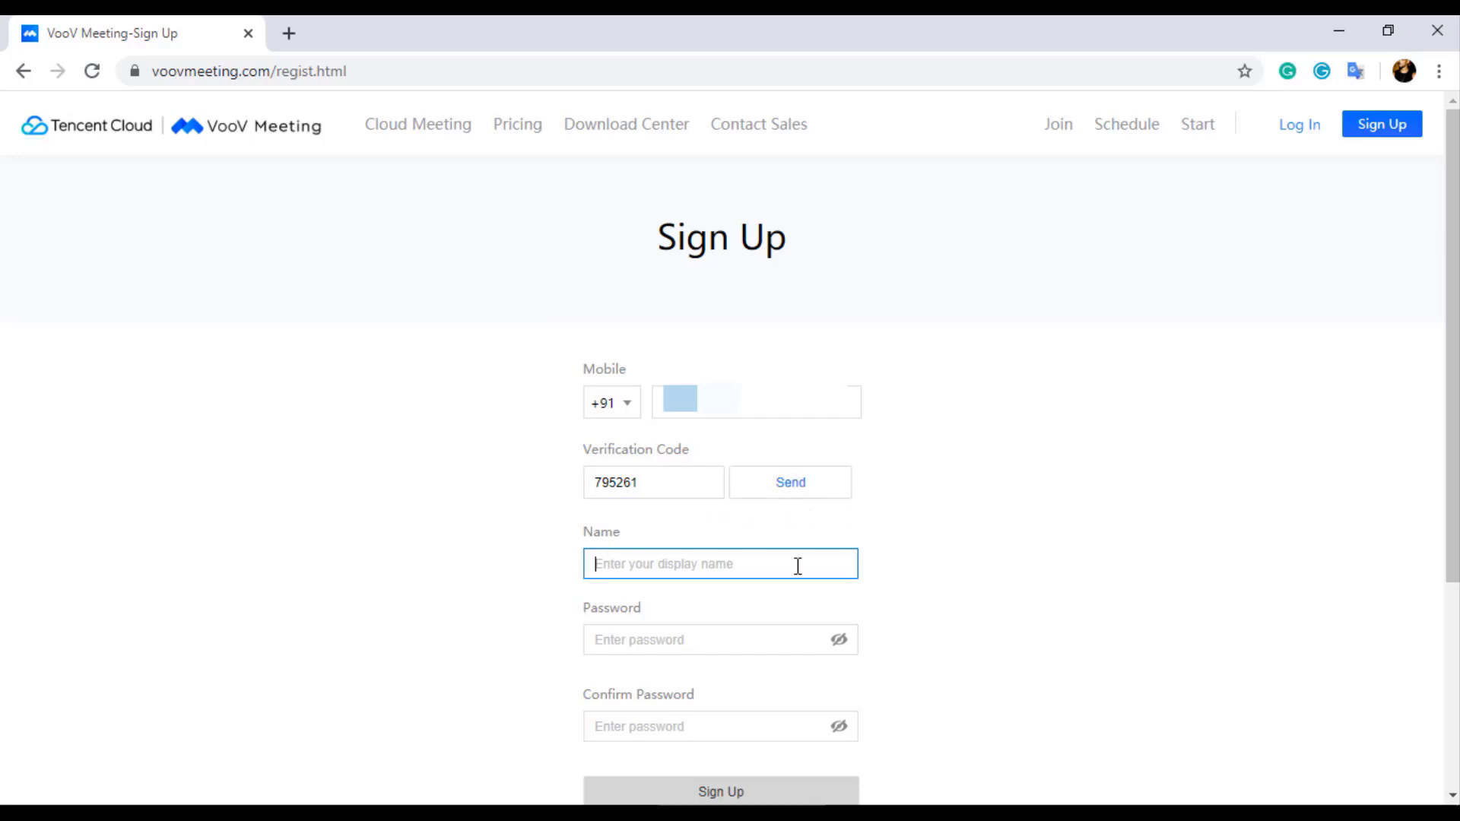
type("Johnson")
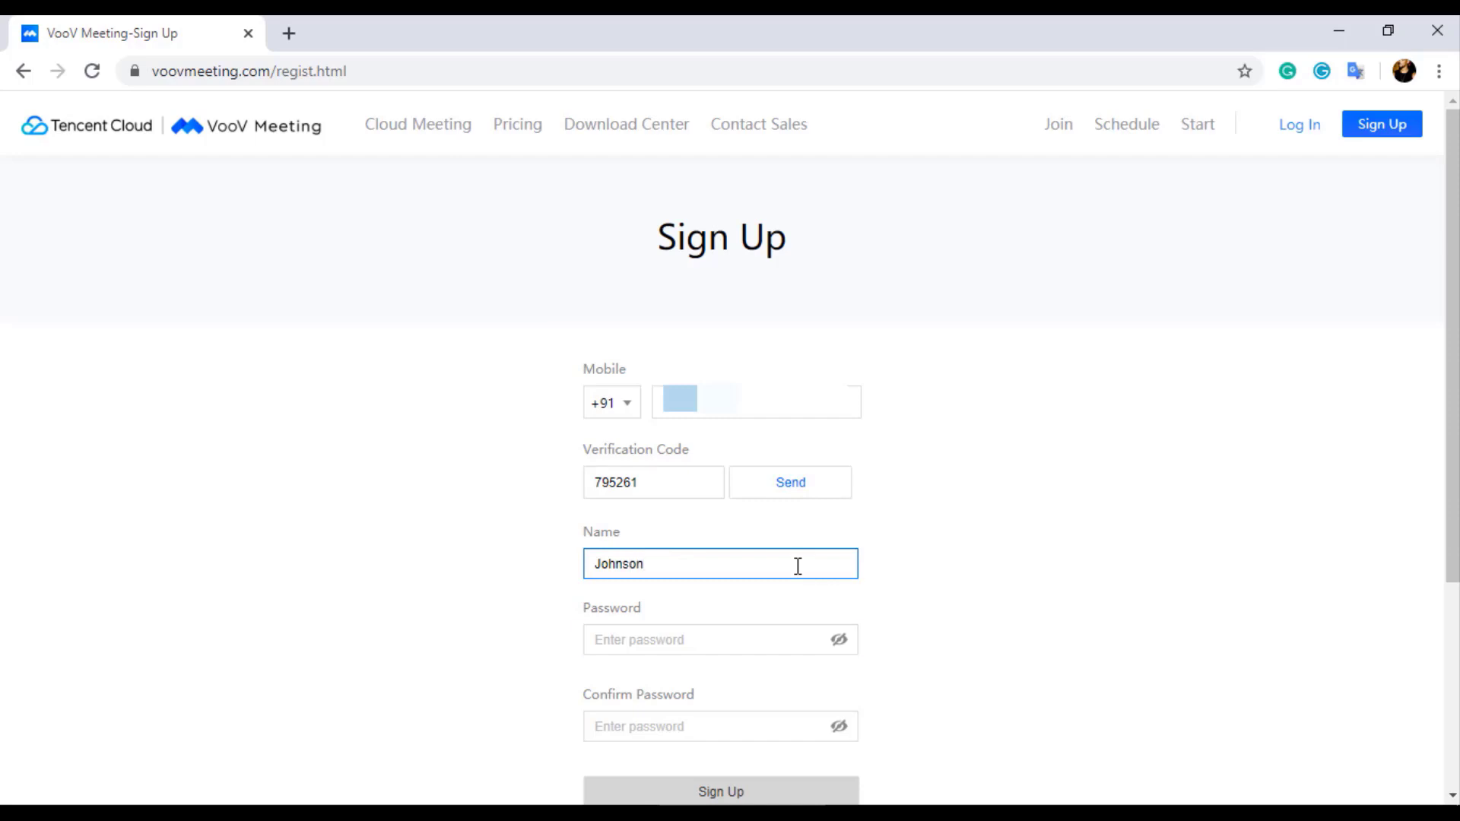
key("Tab")
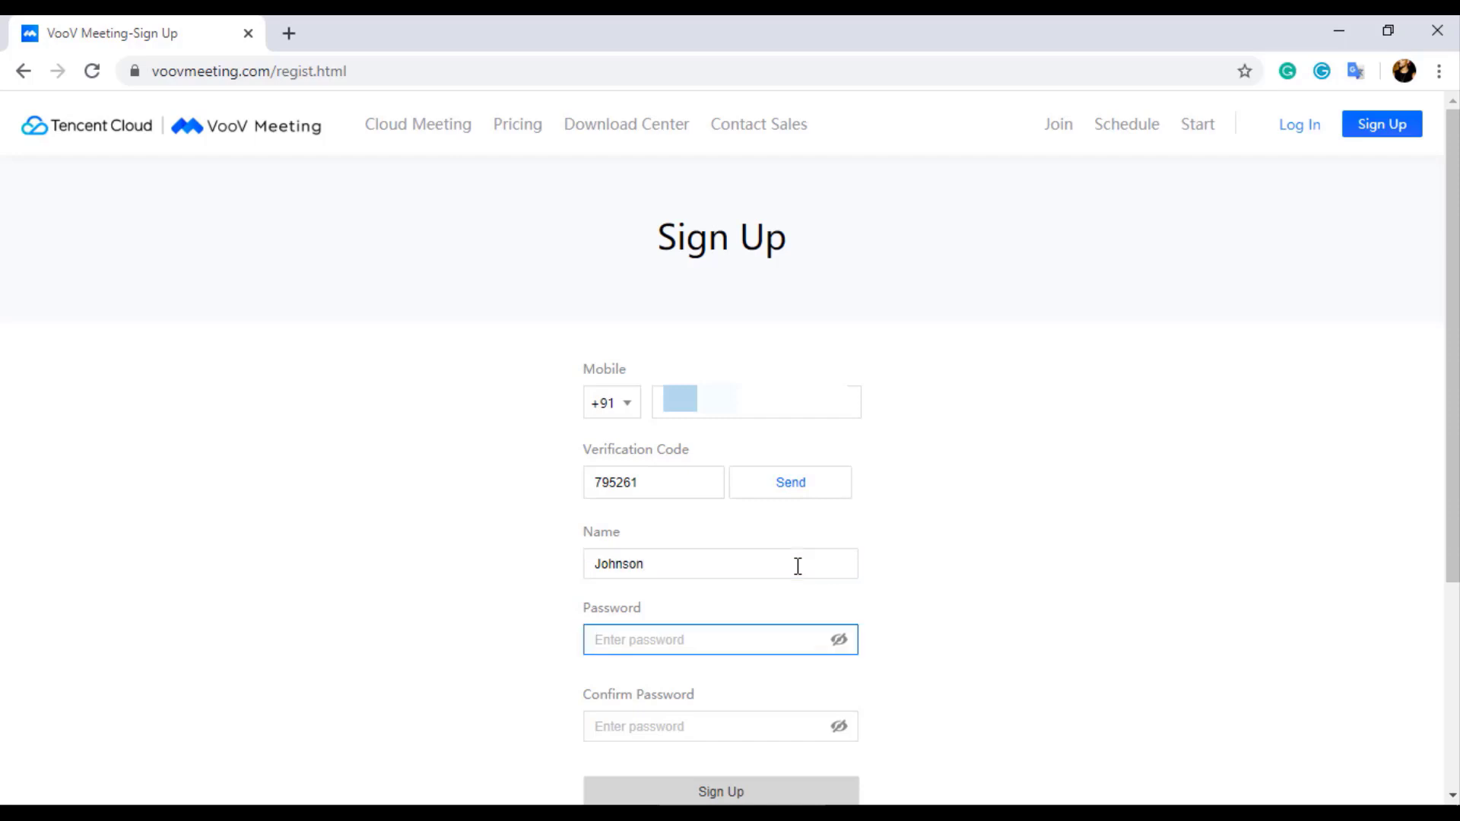
type("••••••••••")
key("Tab")
type("•••")
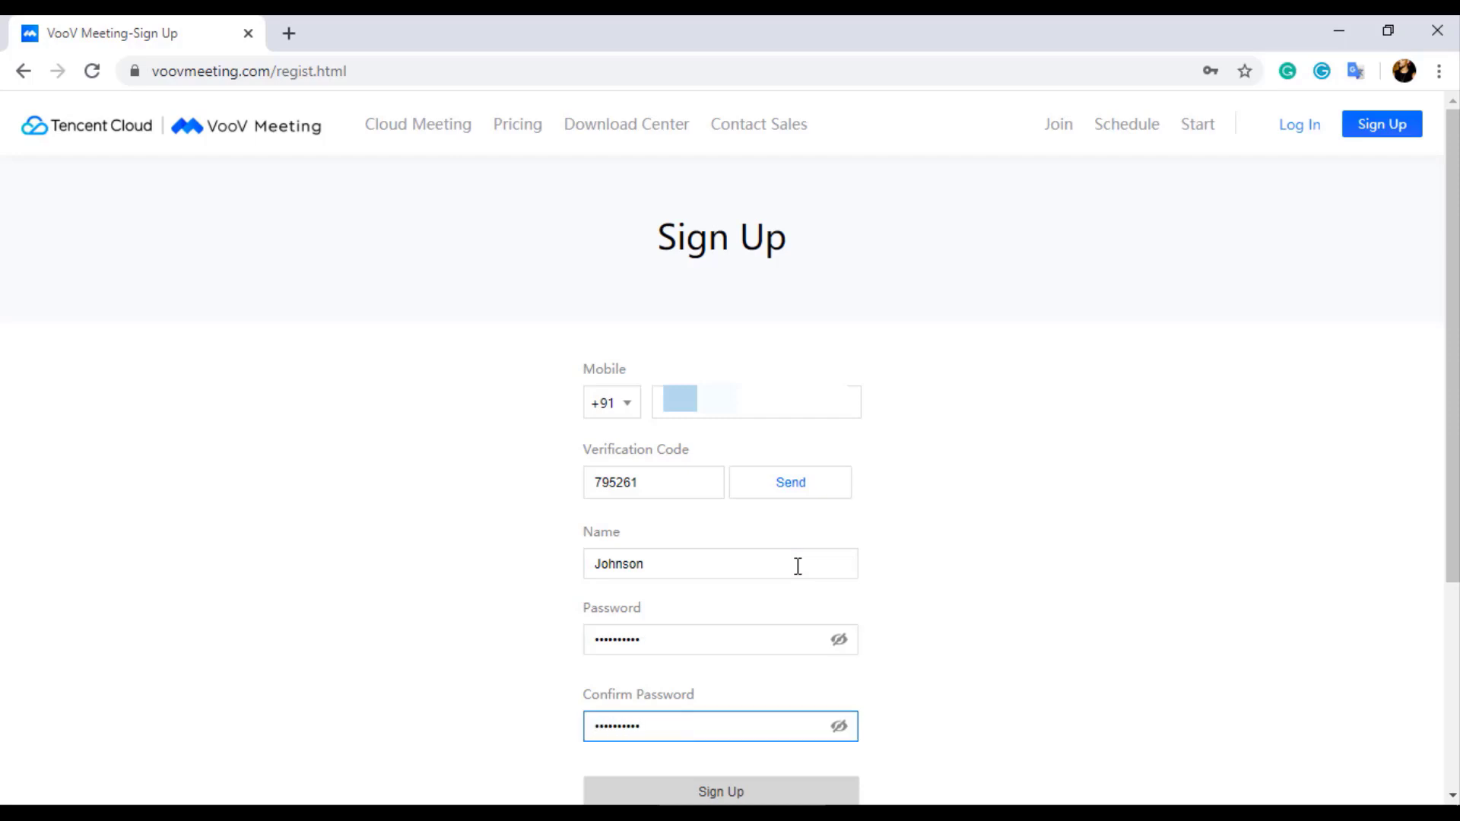
left_click(738, 793)
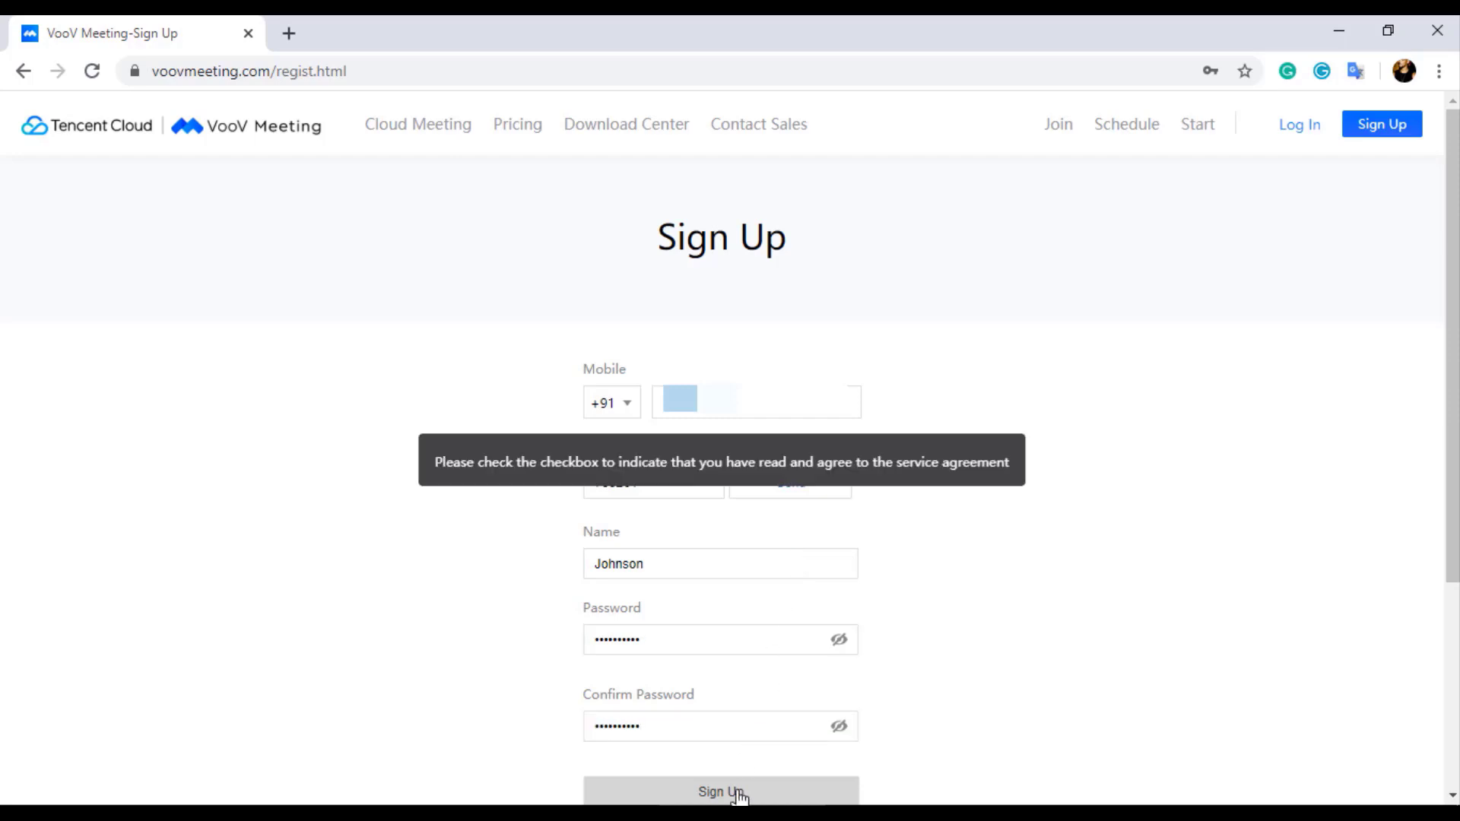
left_click_drag(1452, 510, 1452, 617)
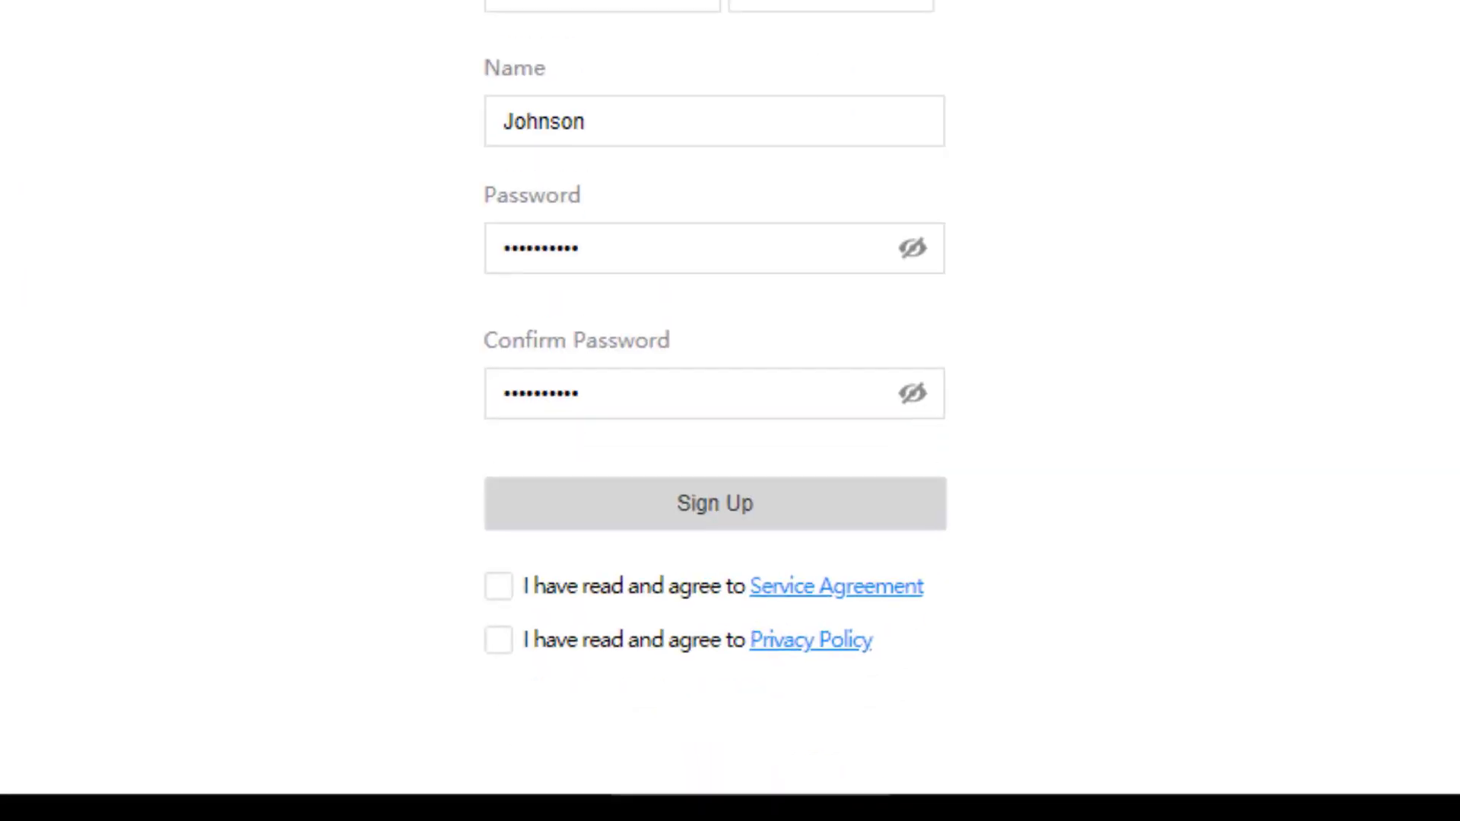
scroll(730, 411, "down", 2)
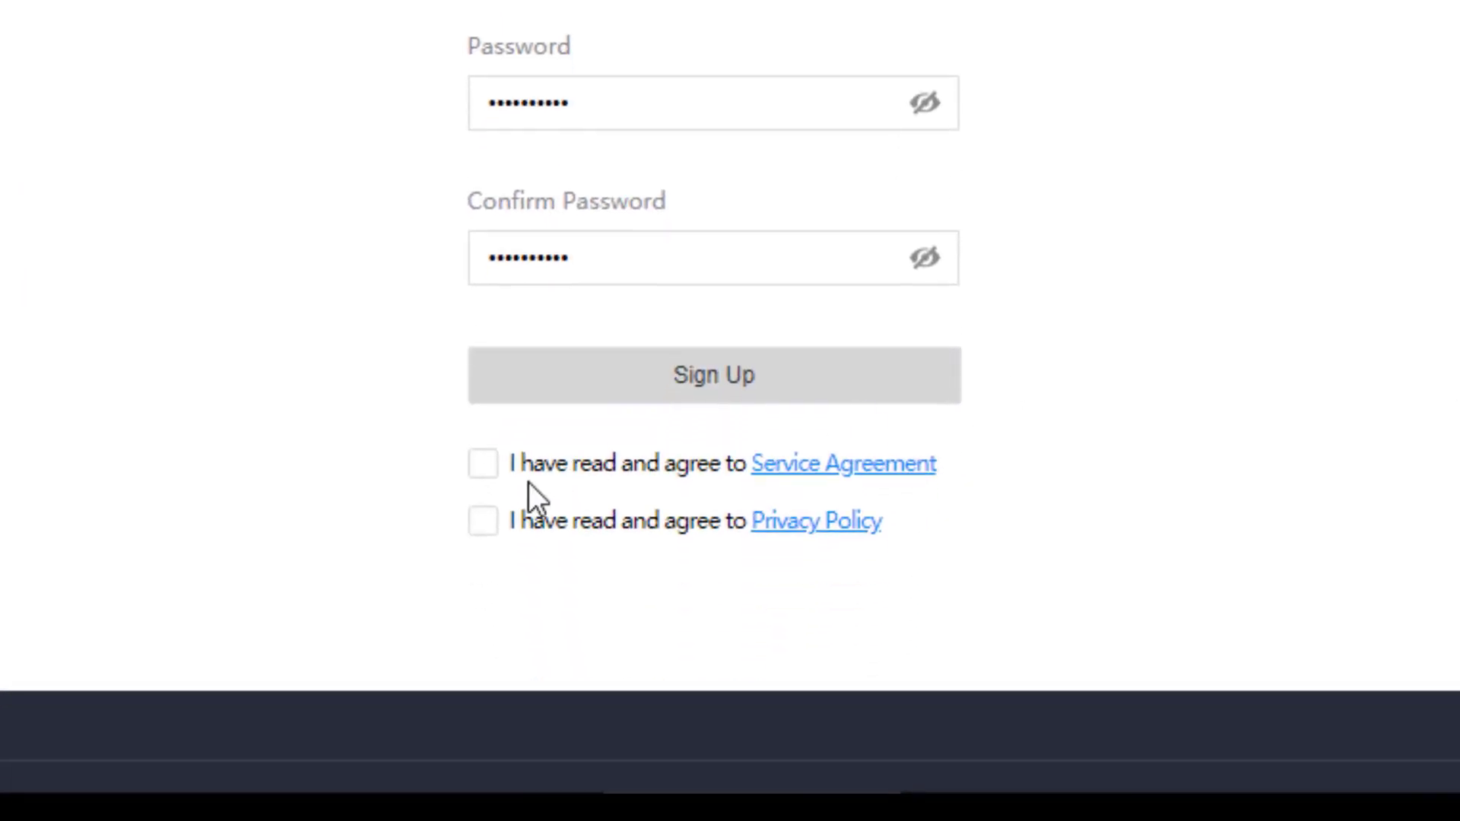
left_click(489, 473)
left_click(485, 533)
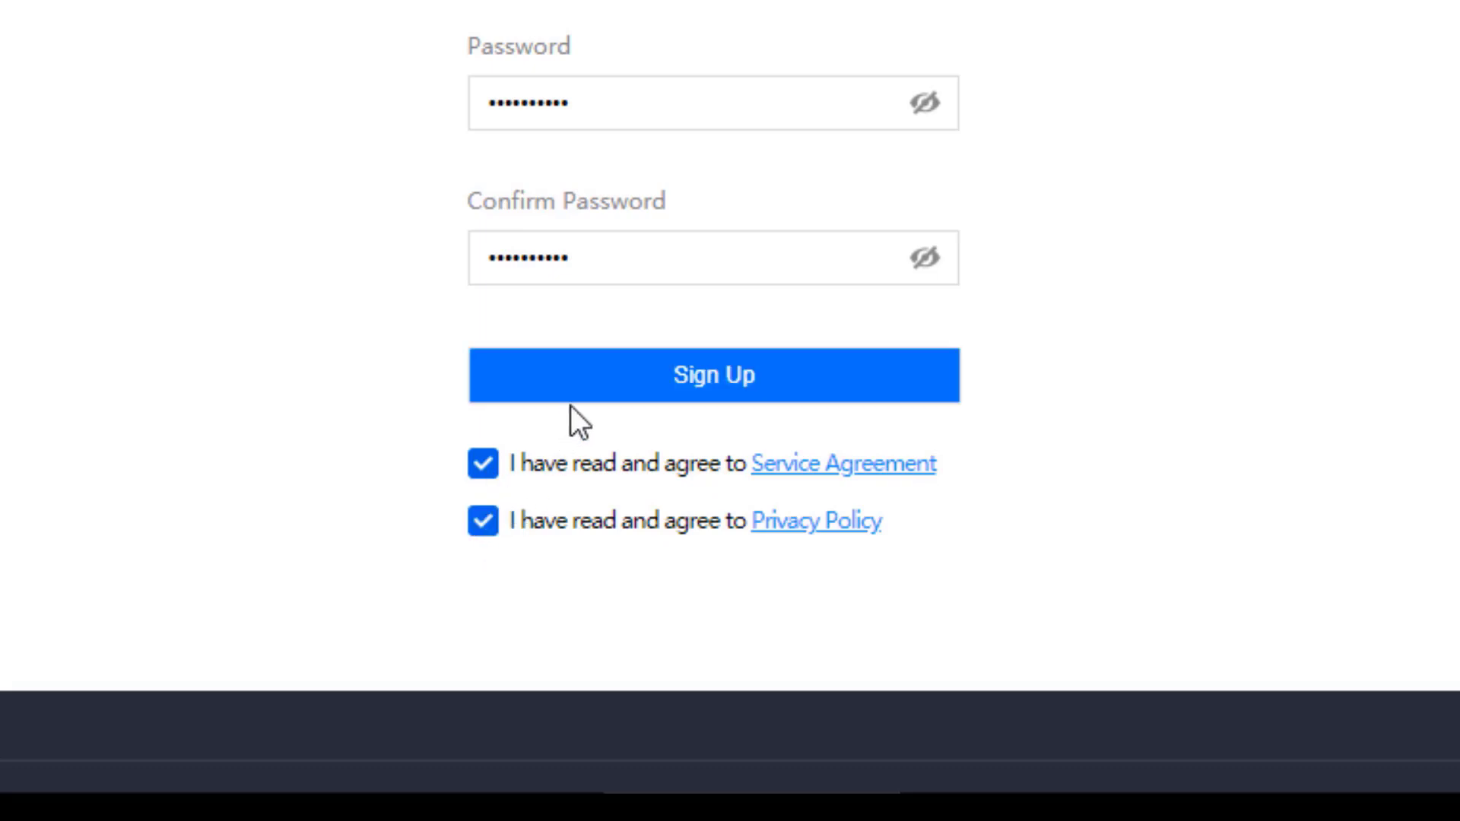
Submit the sign-up, save the login in Chrome, and start the Windows installer download
left_click(600, 398)
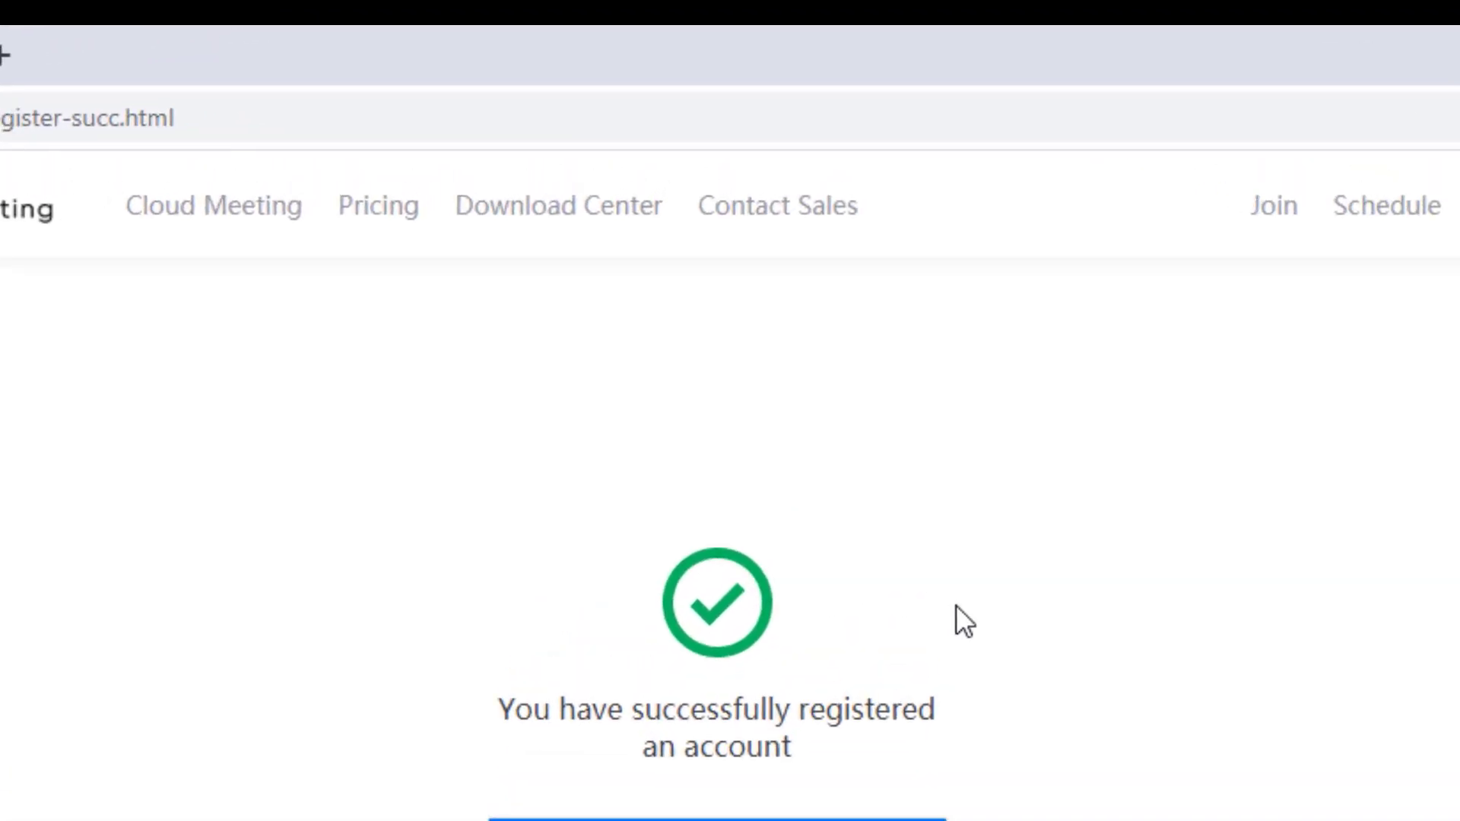
left_click(507, 232)
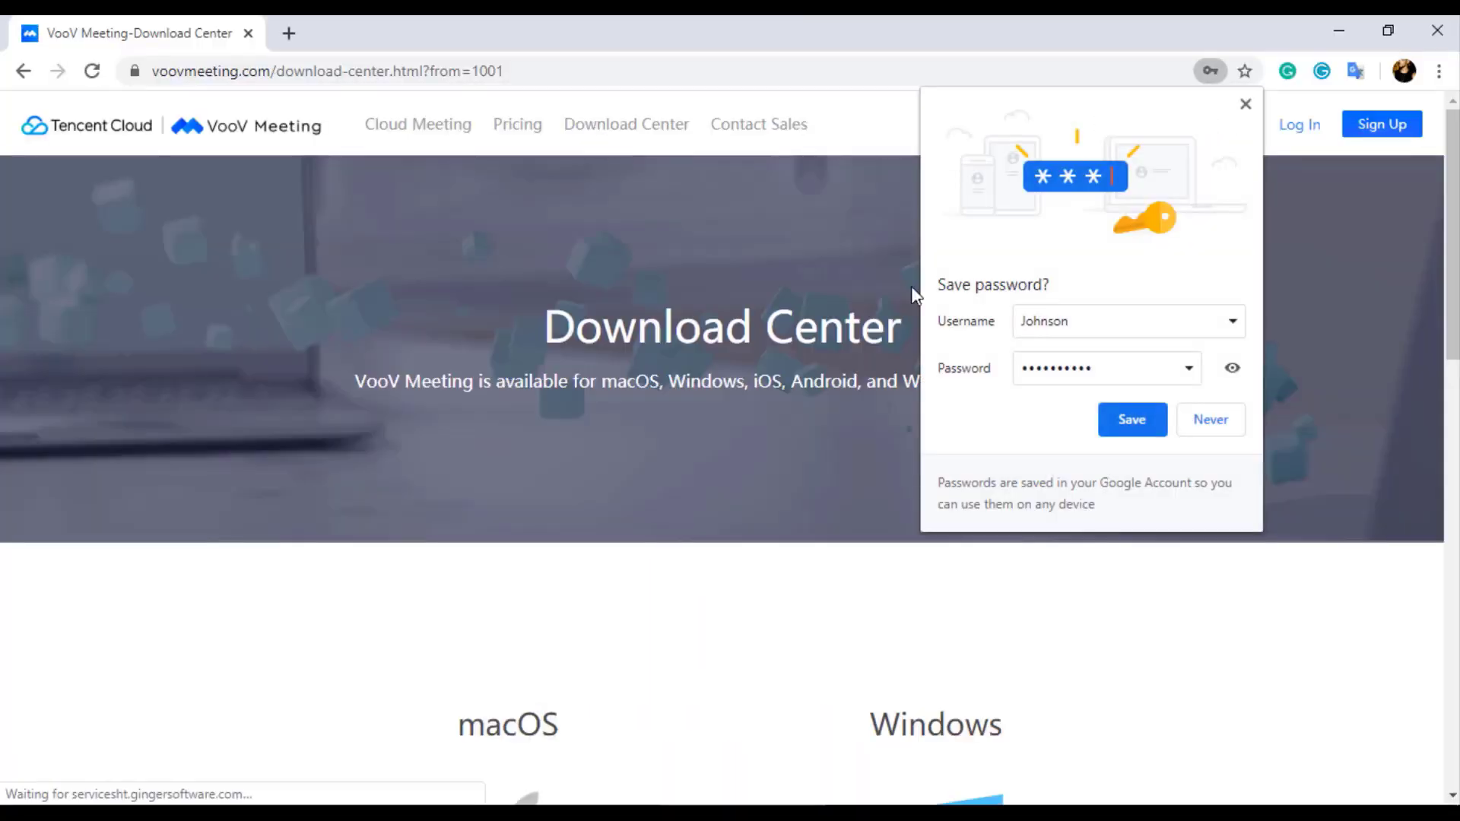
left_click(1132, 419)
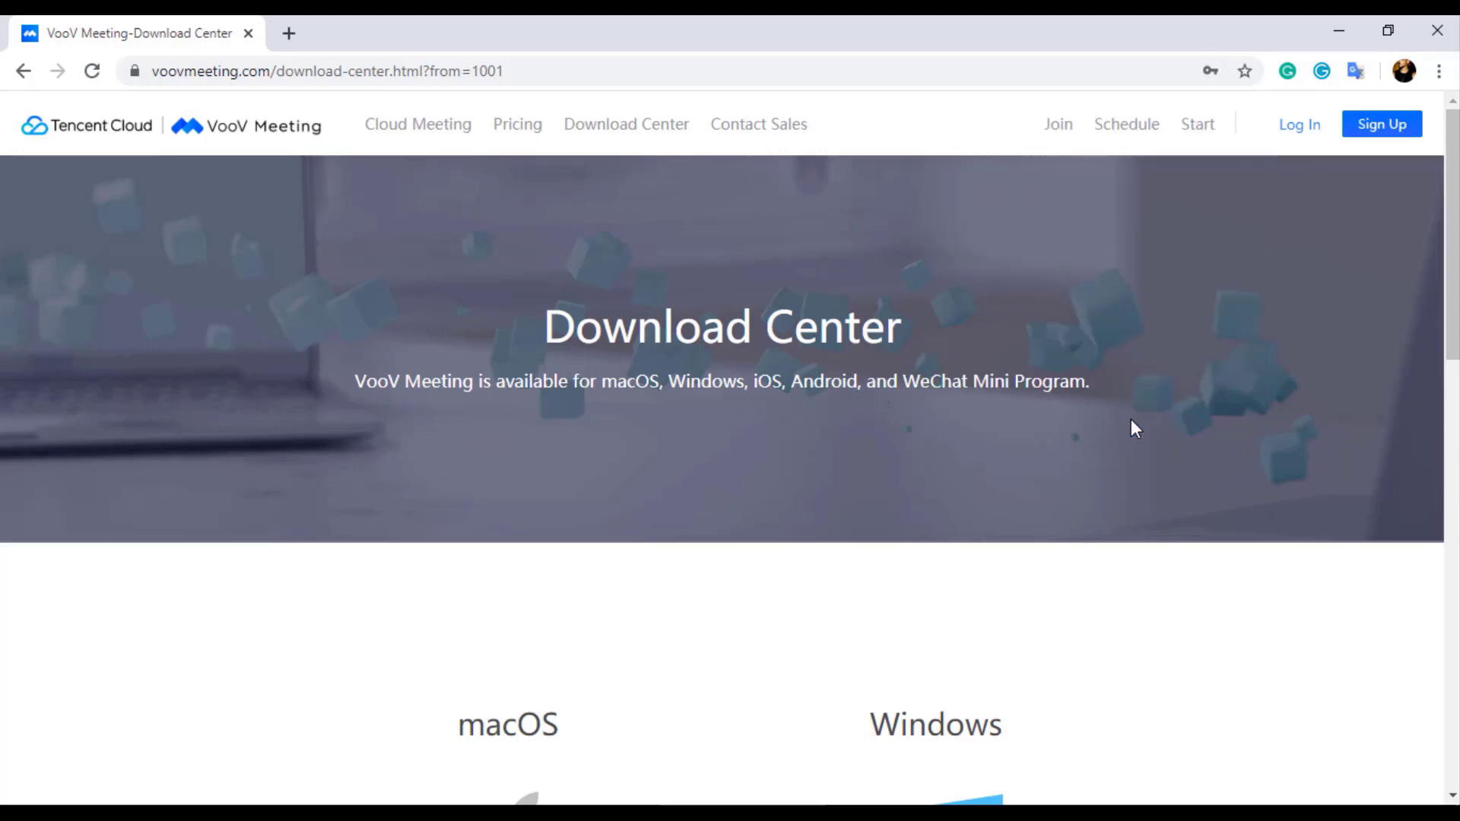
left_click_drag(1456, 307, 1453, 452)
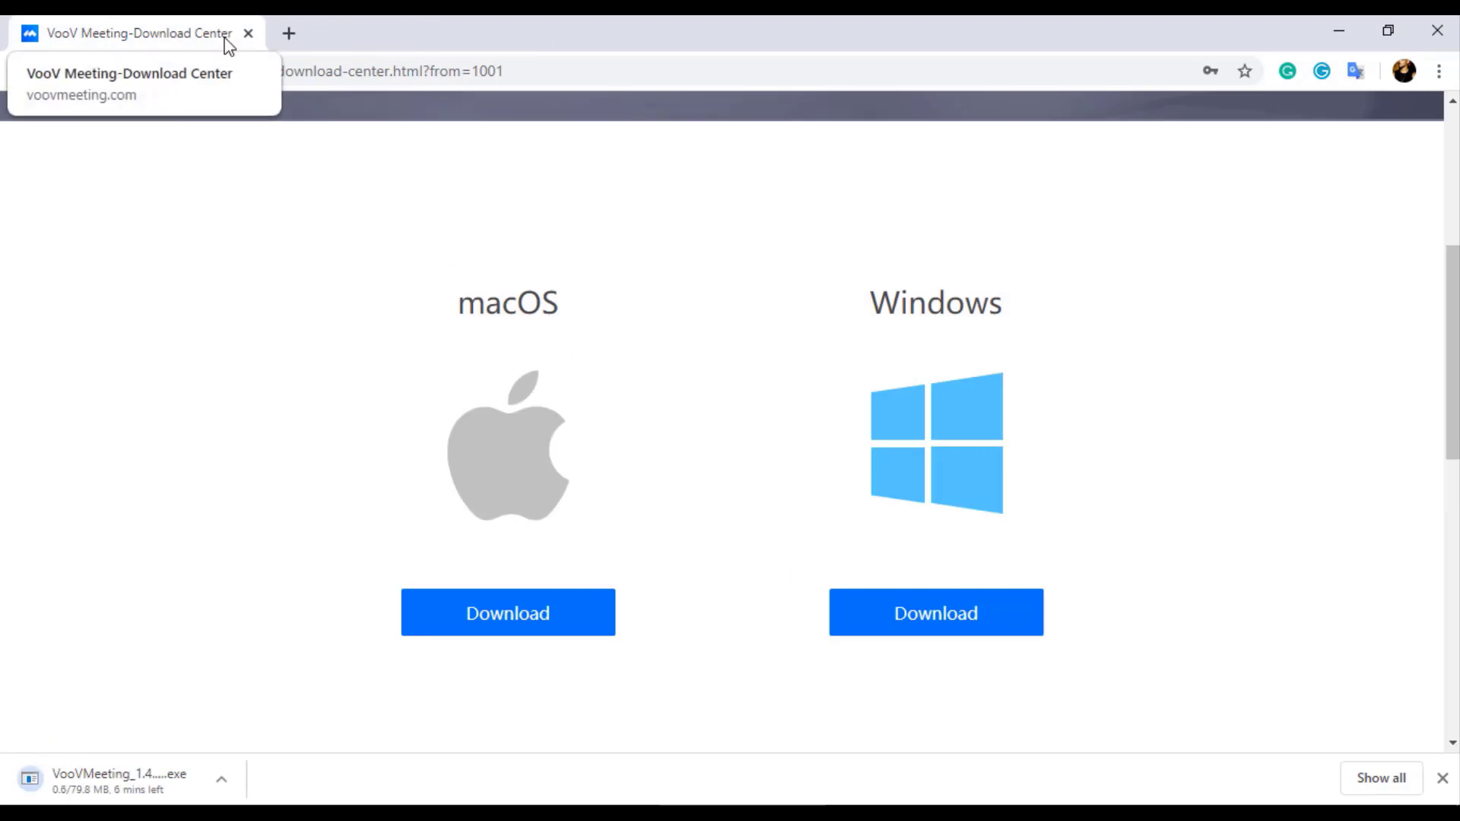
left_click_drag(1452, 350, 1421, 157)
Log in with the +91 mobile number and account password, reaching the Free Edition Personal Profile
left_click(1308, 129)
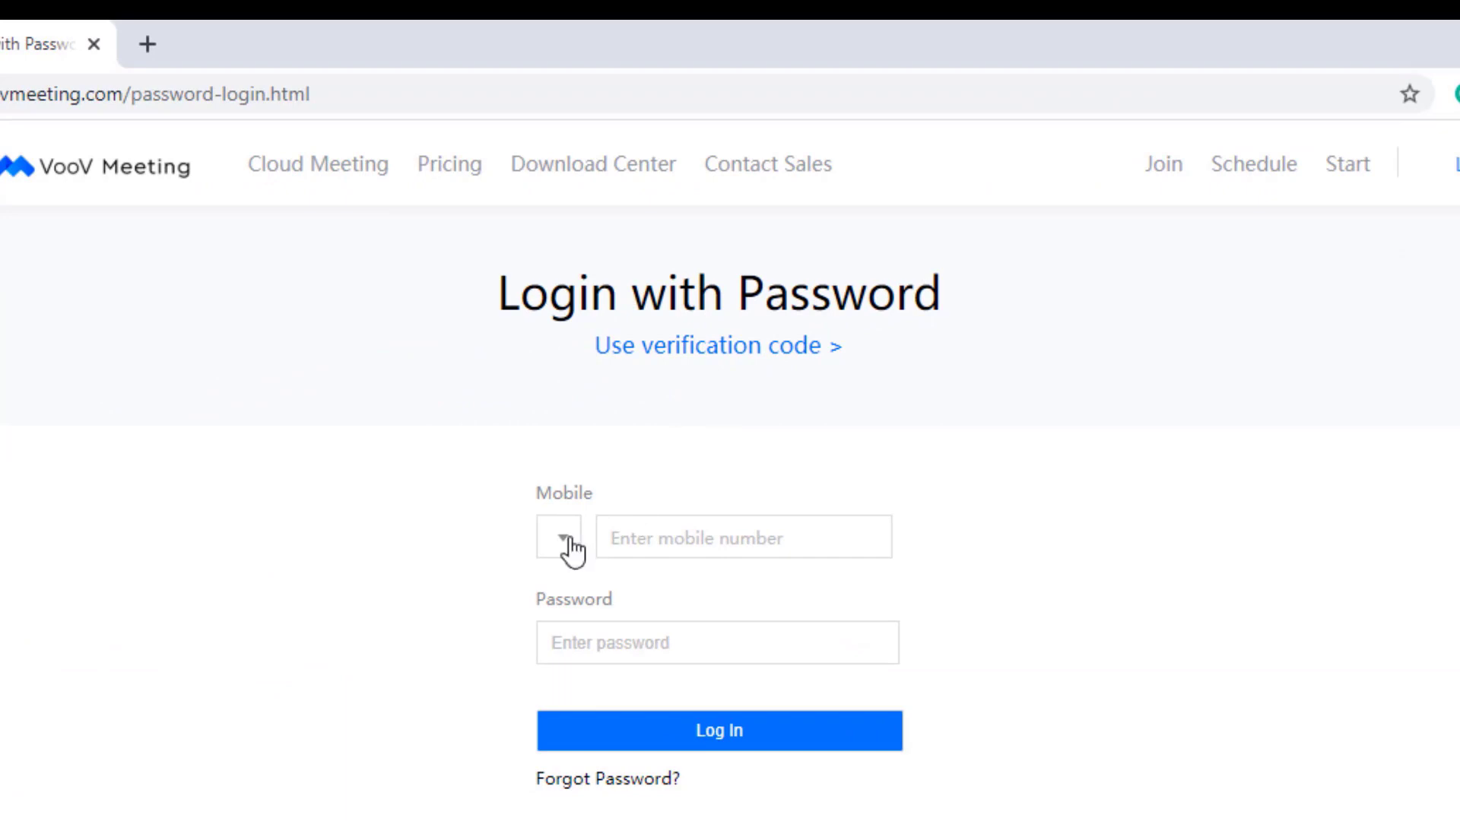
left_click(574, 547)
left_click(638, 540)
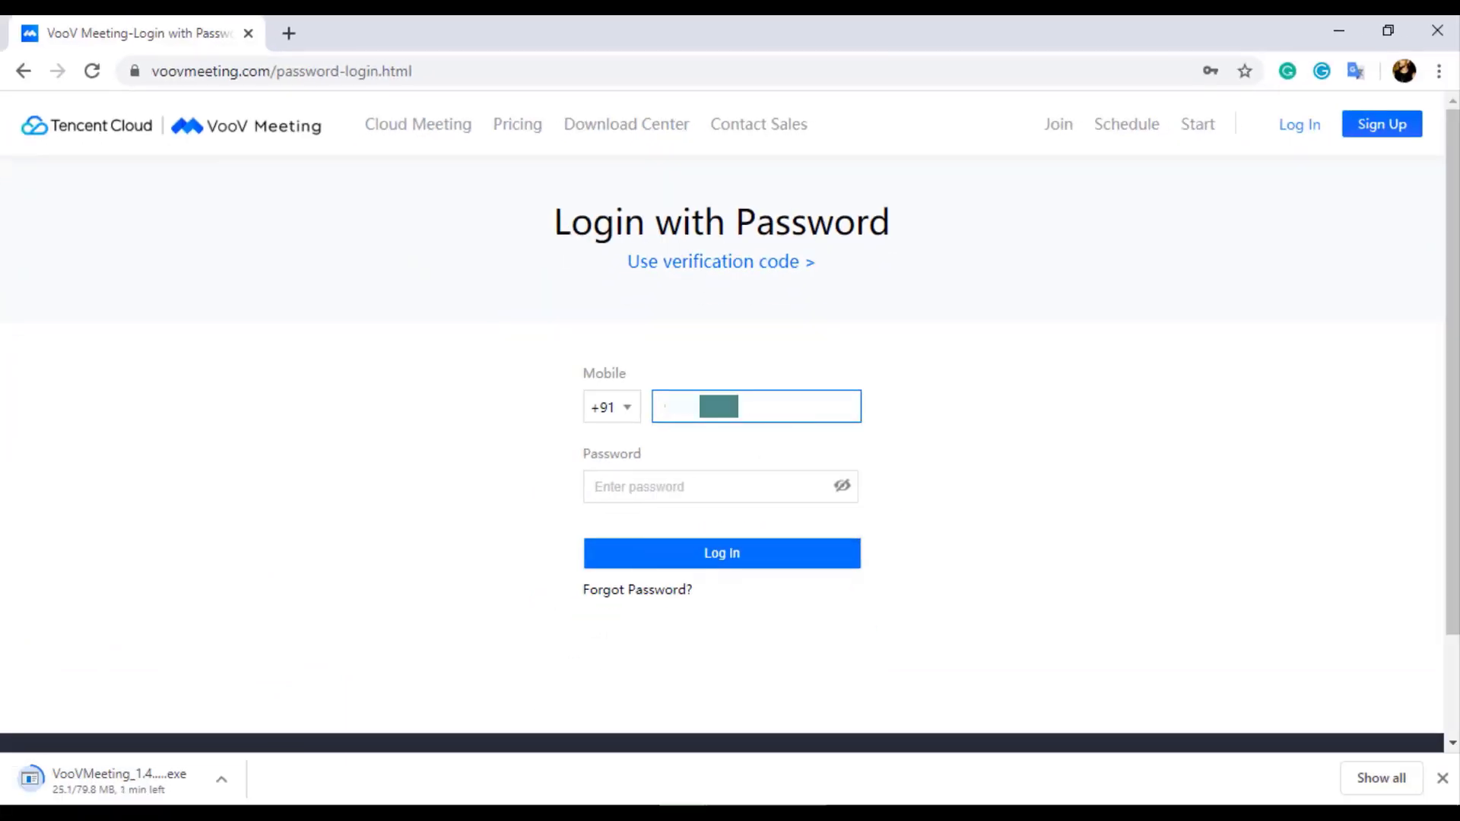
left_click(639, 487)
type("••••••••••")
left_click(675, 556)
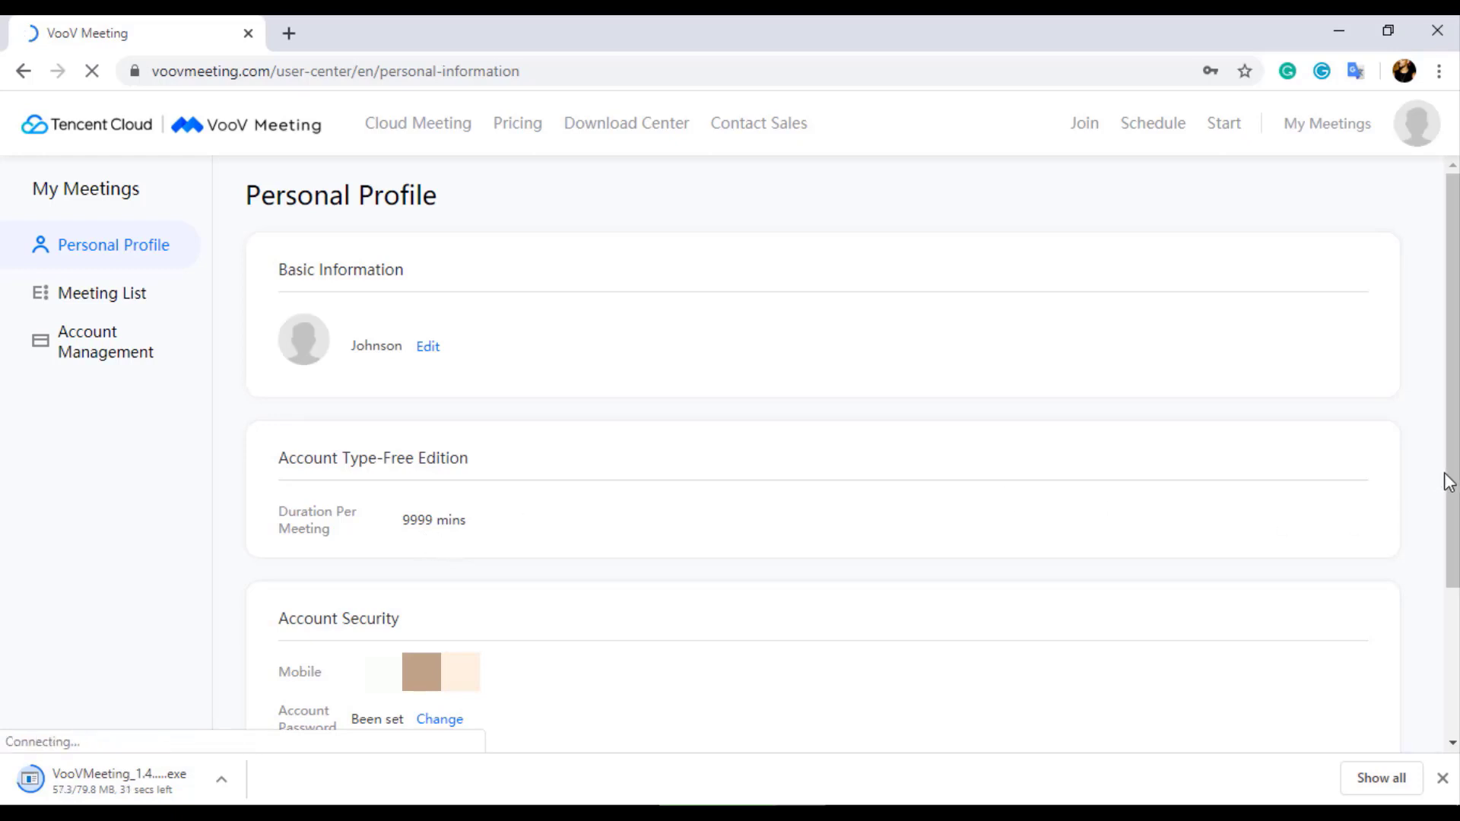
left_click_drag(1455, 476, 1456, 619)
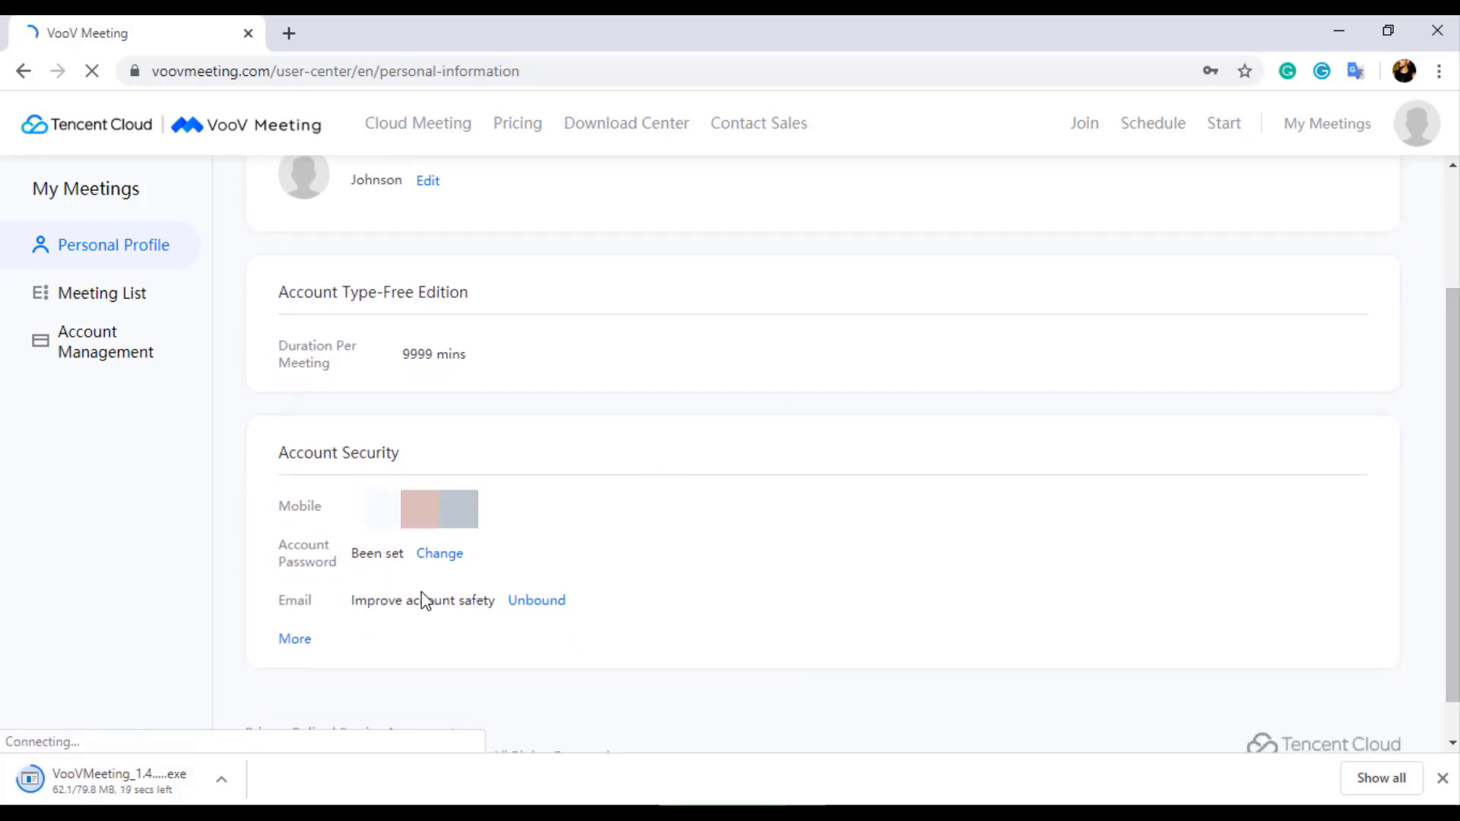
Open the empty Meeting List and start a new meeting in the Schedule Meeting form
left_click(120, 293)
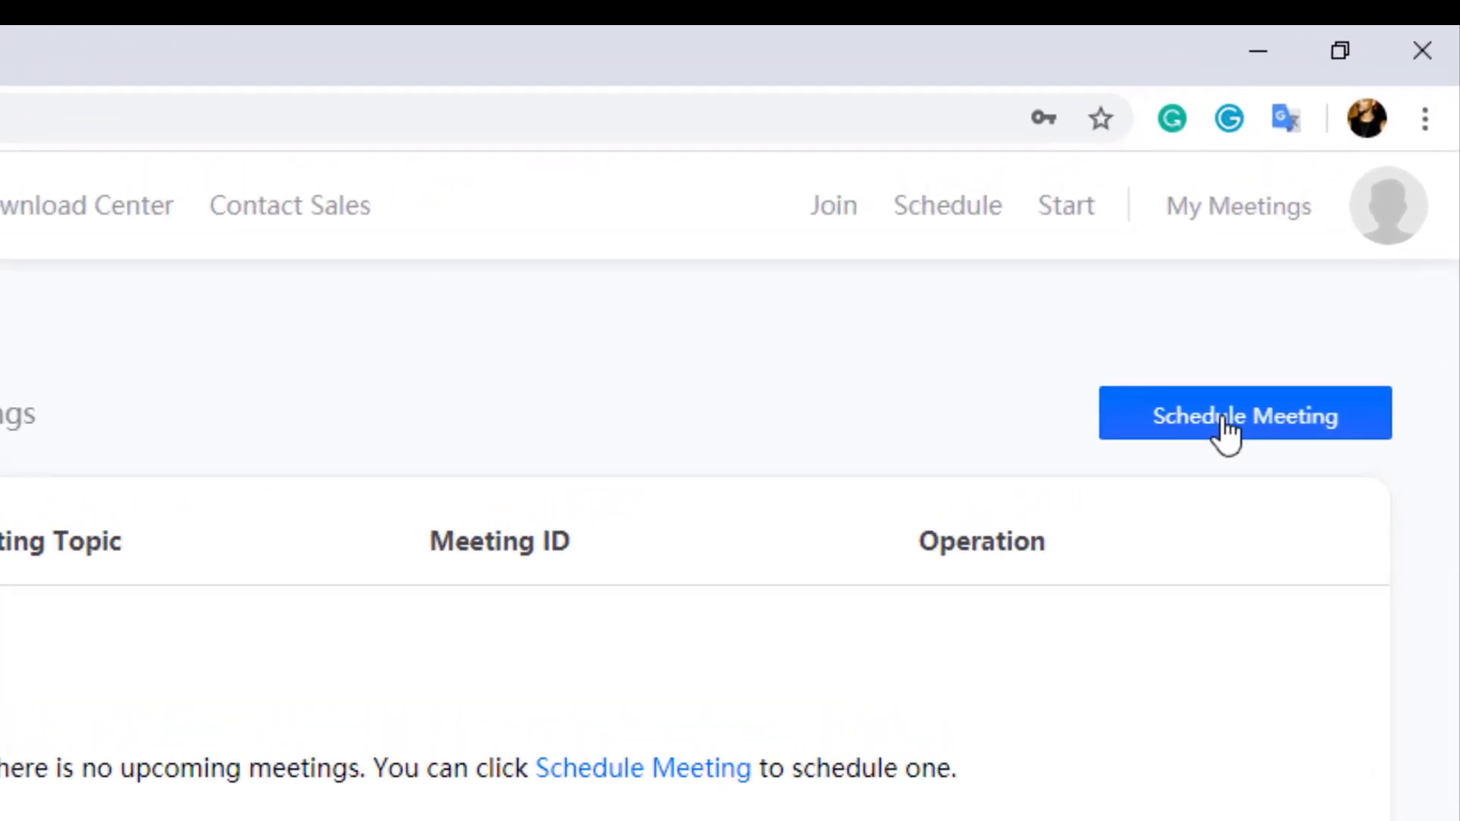
left_click(1226, 430)
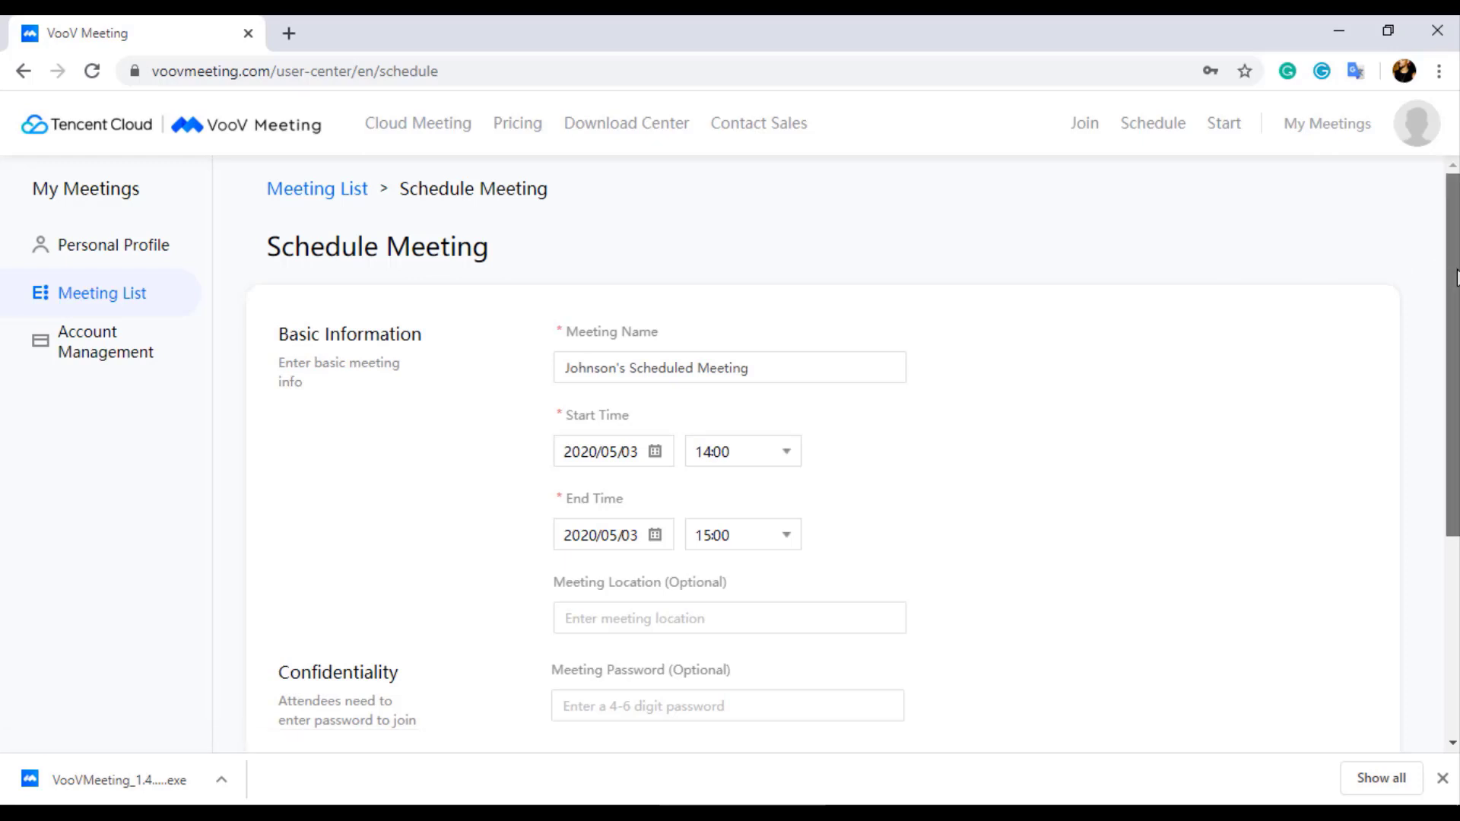
left_click_drag(1456, 278, 1447, 482)
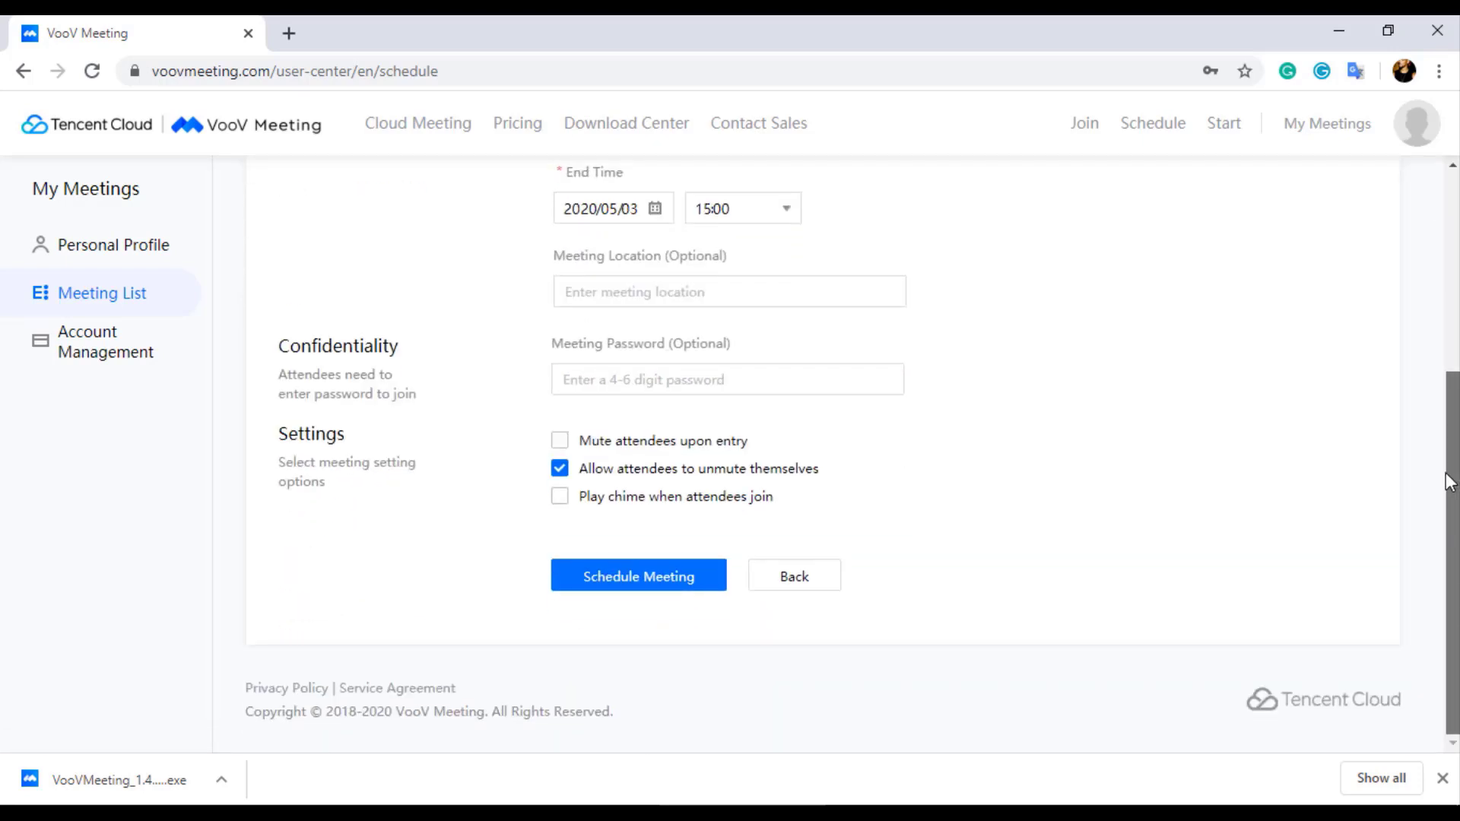
left_click_drag(1449, 483, 1456, 276)
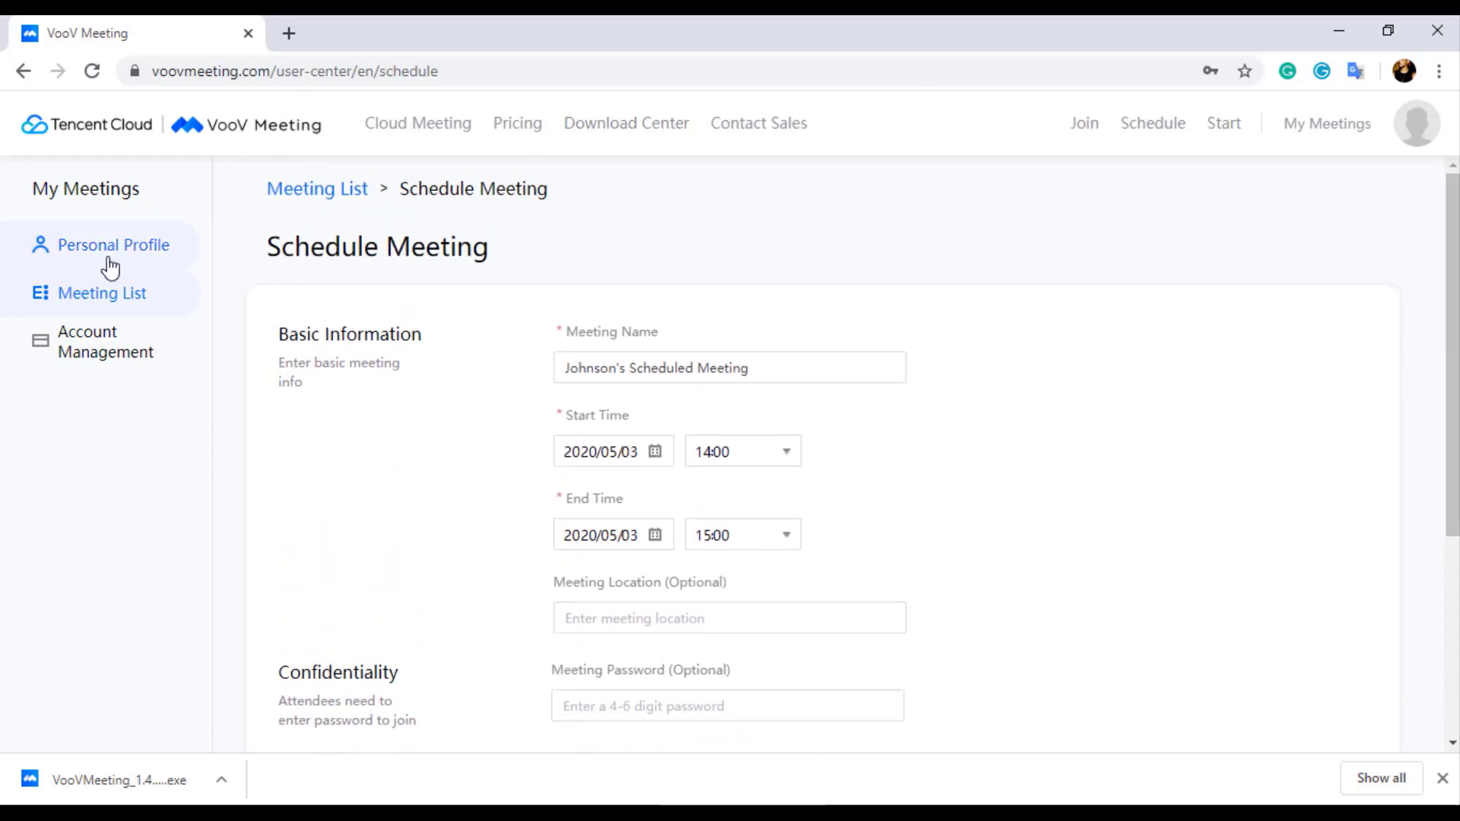
Check the Free Edition limits (9999 mins, 300 attendees) in Account Management, then return to Personal Profile
left_click(96, 351)
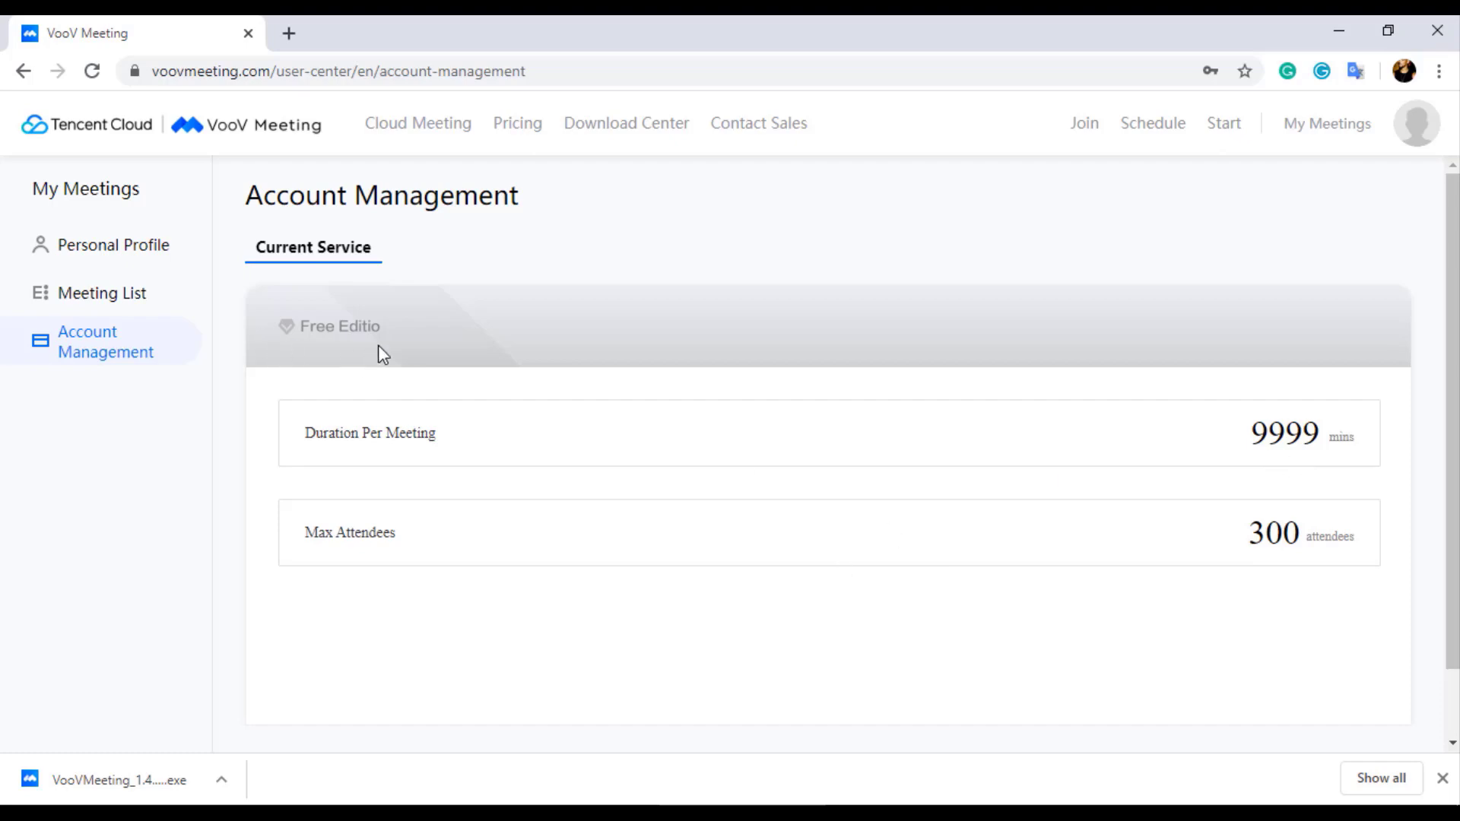
left_click(91, 240)
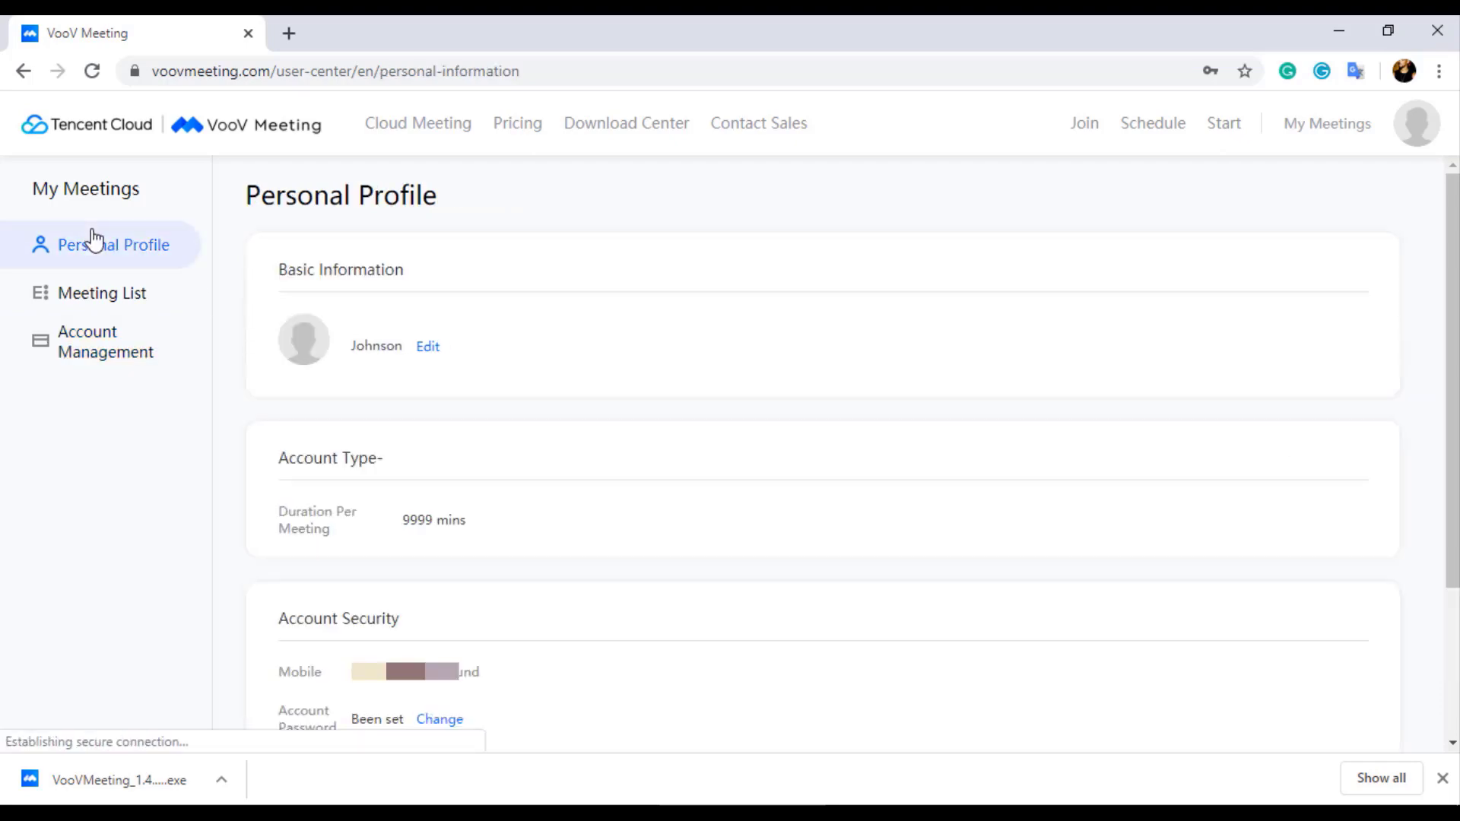
Install the downloaded VooV Meeting app in English to the default location and launch it
left_click(112, 774)
left_click(635, 571)
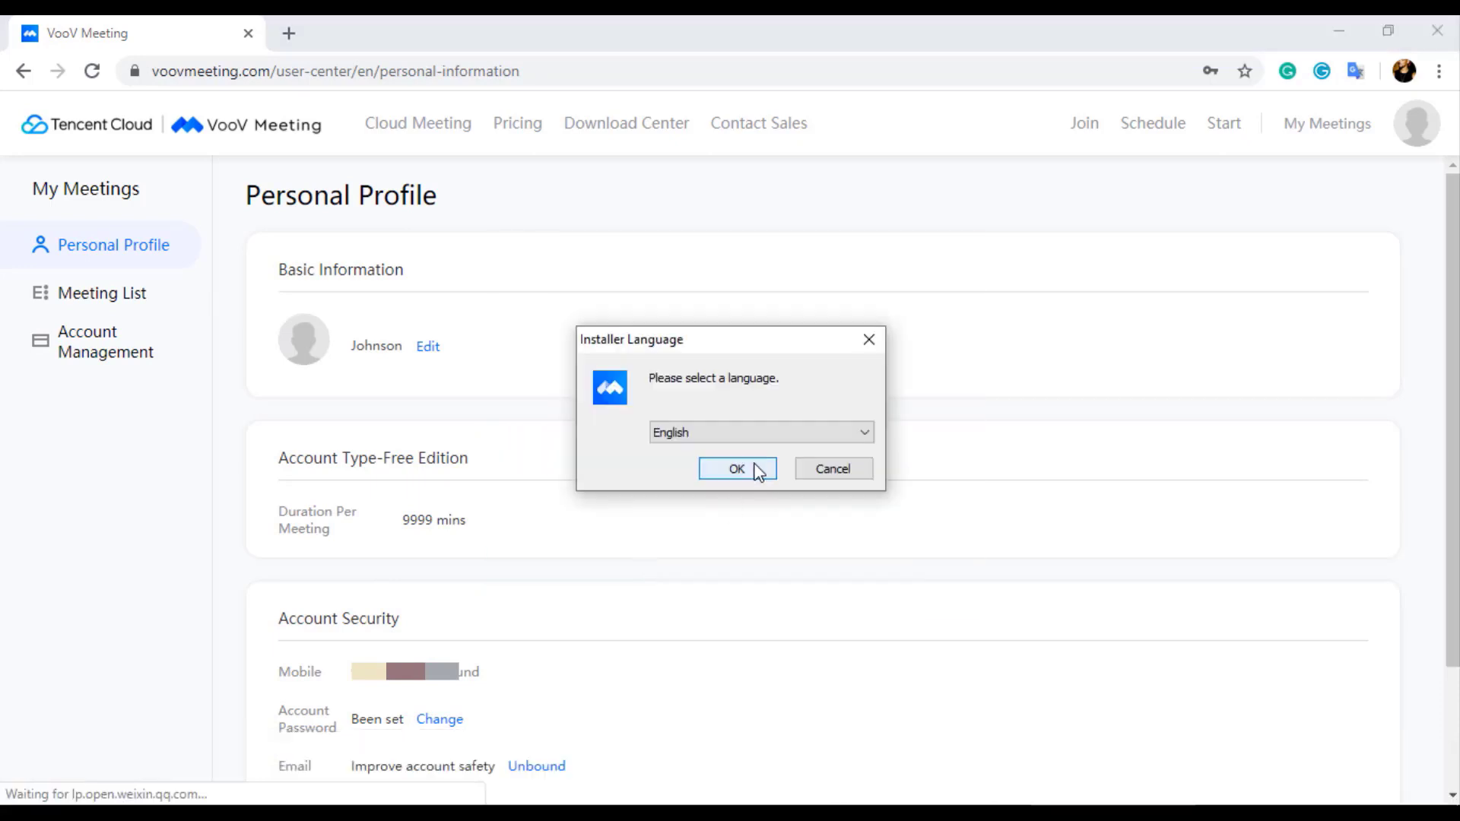
left_click(753, 463)
left_click(829, 584)
left_click(829, 583)
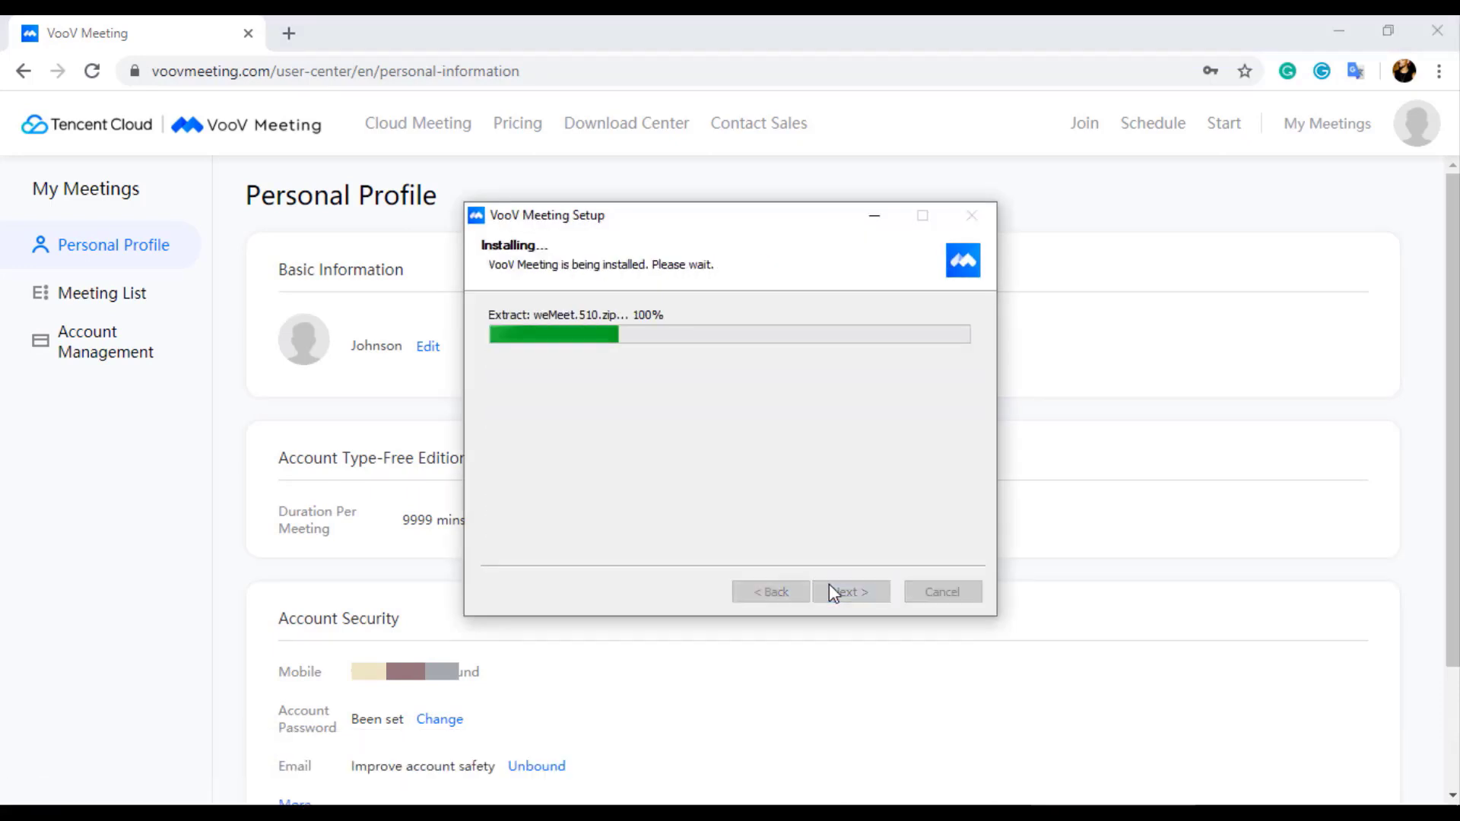
left_click(829, 584)
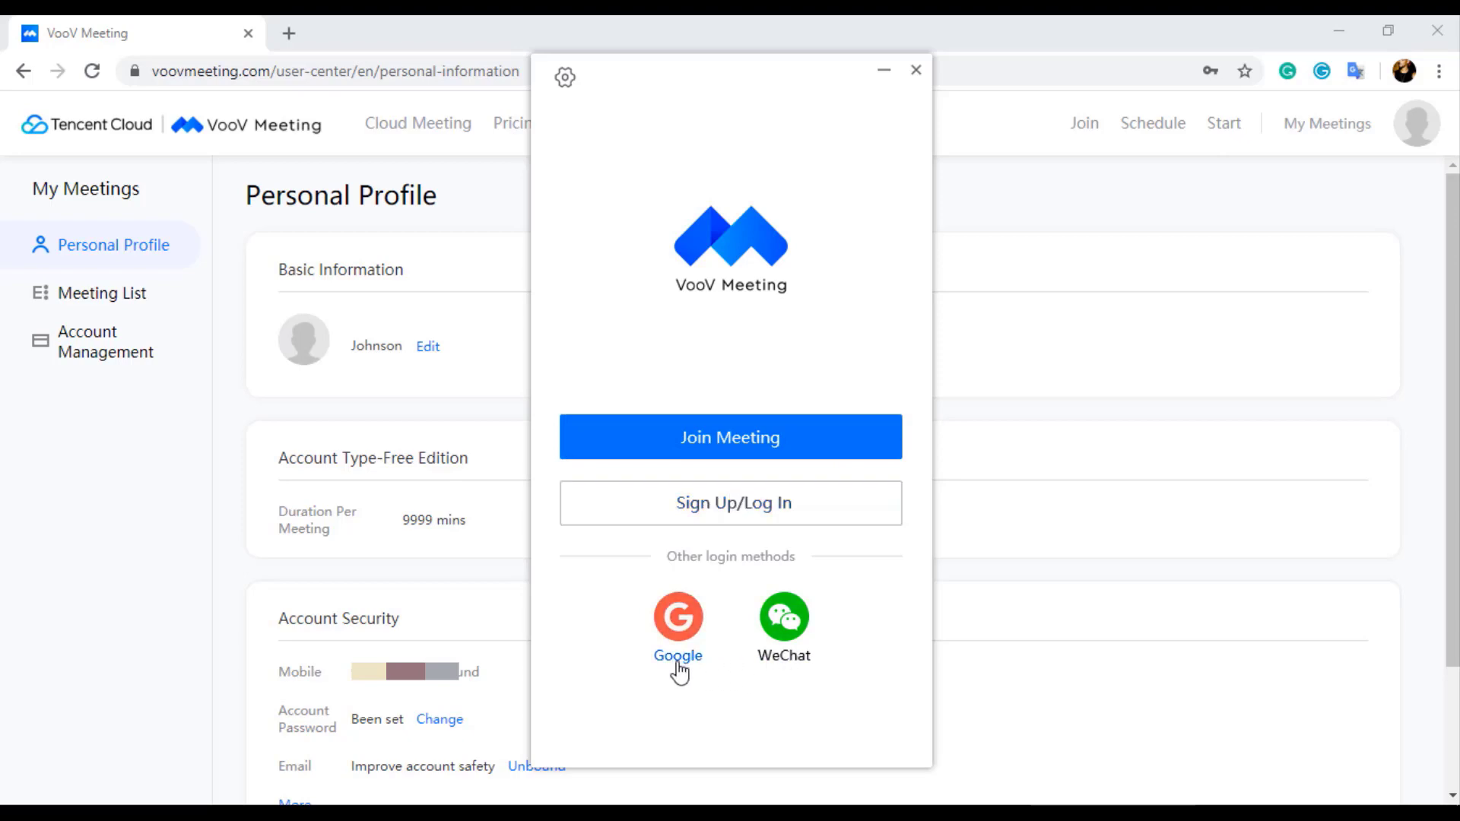
Open the Join Meeting form, then close it back to the start screen
left_click(746, 438)
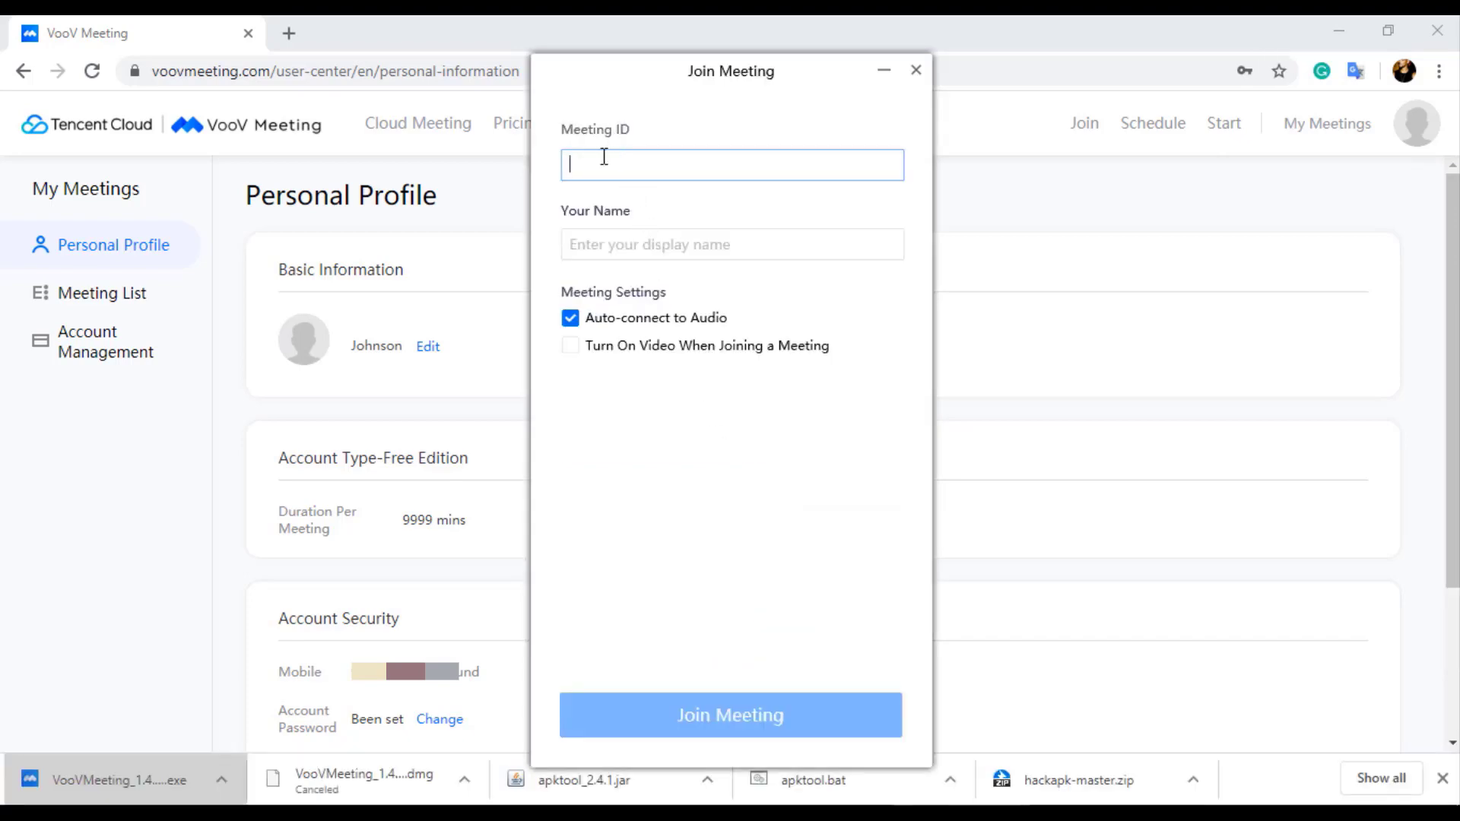
left_click(638, 241)
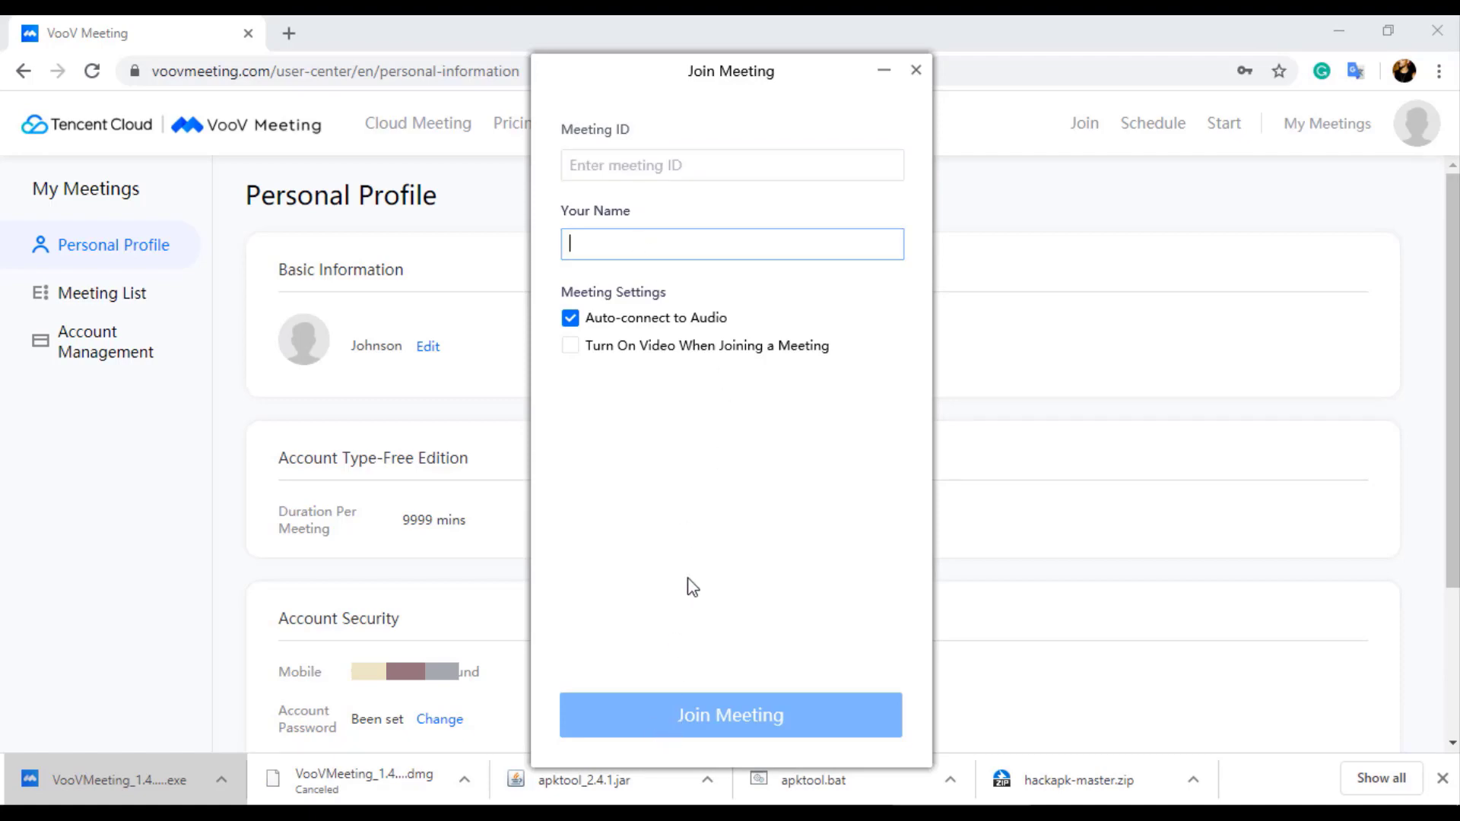
left_click(916, 70)
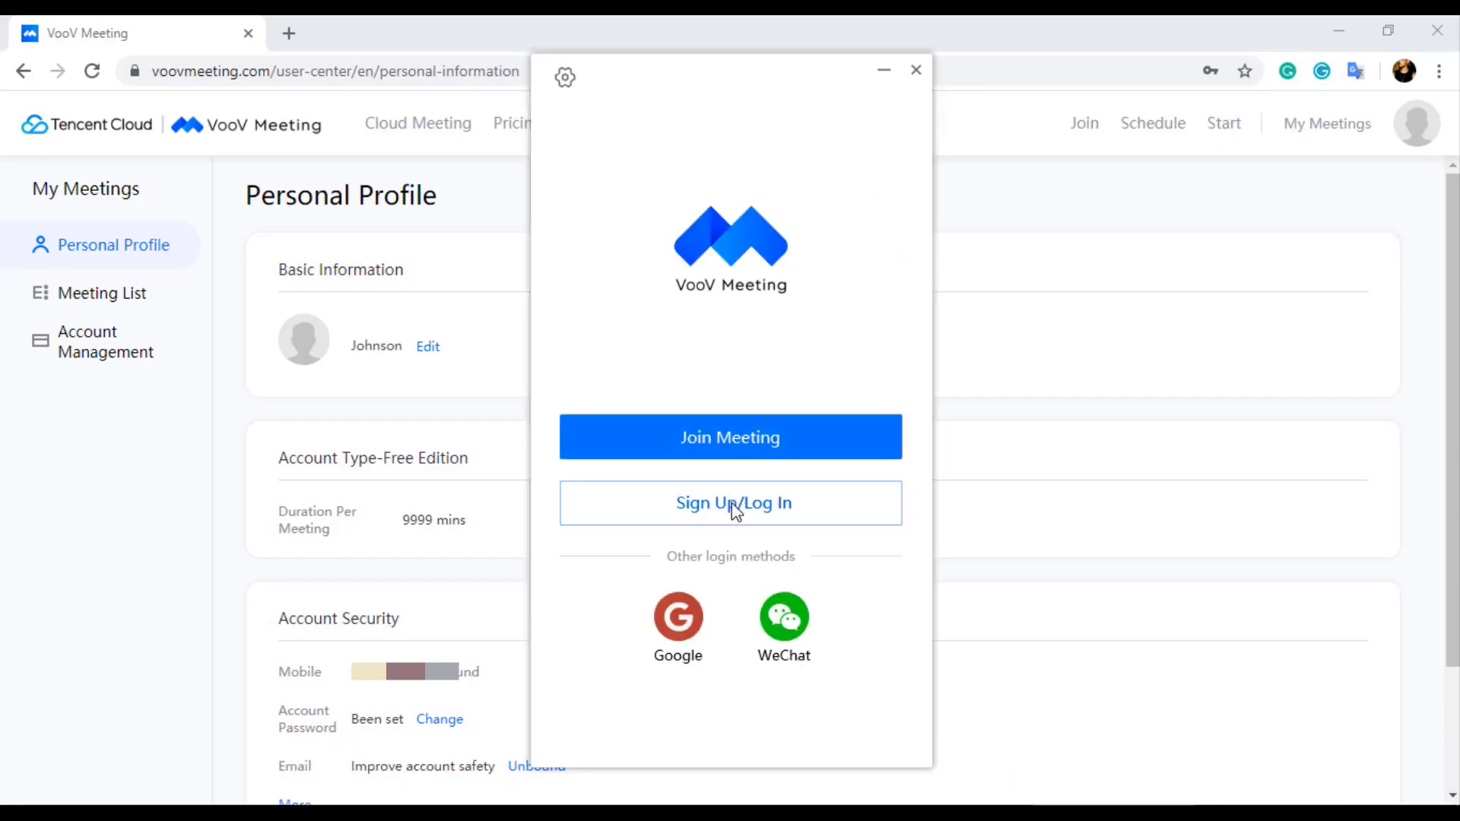
Log in to the desktop app with the +91 mobile number and account password
left_click(732, 504)
left_click(609, 278)
key("BackSpace")
key("BackSpace")
type("91")
key("Return")
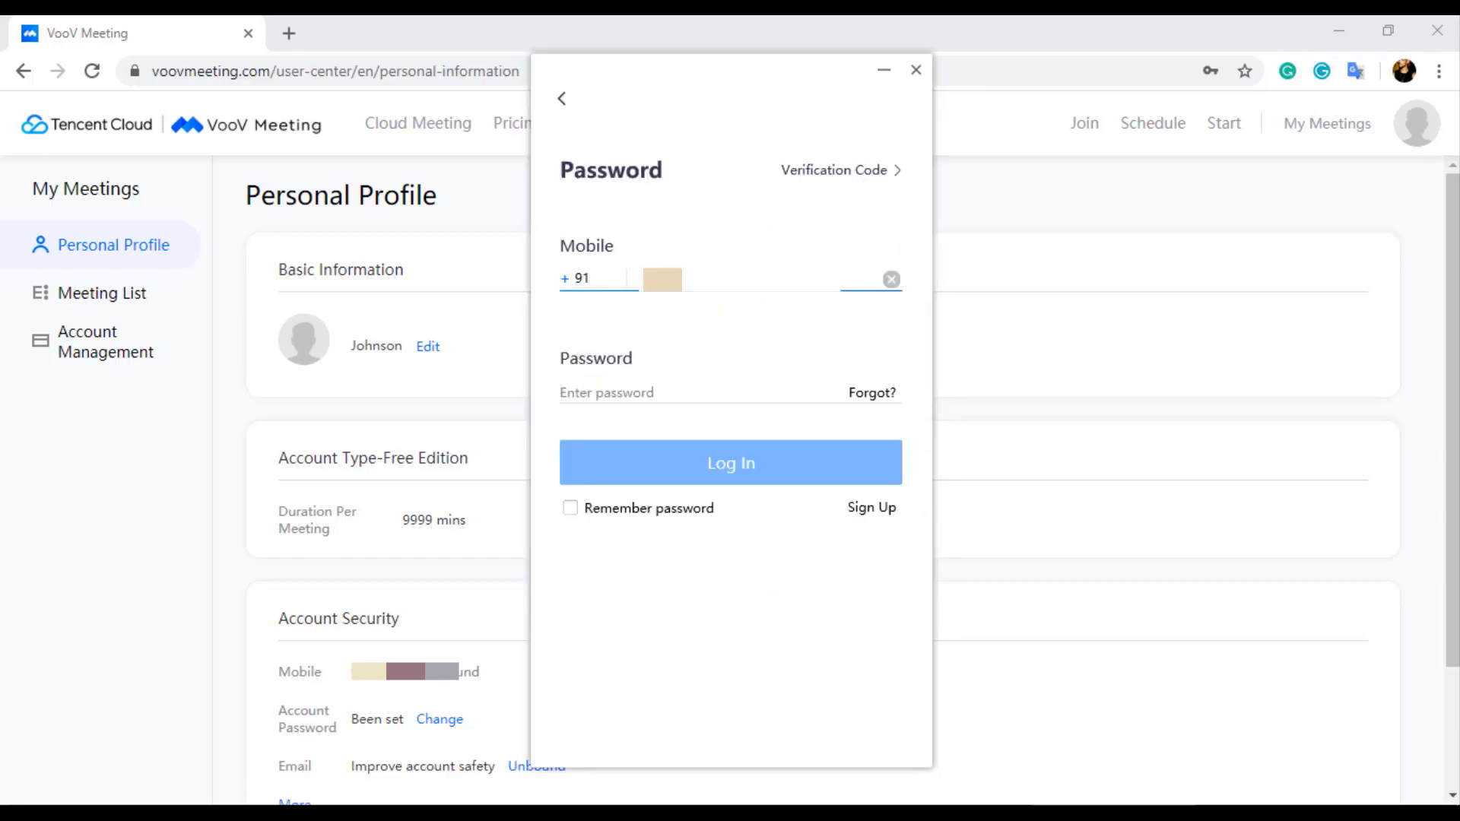
key("Tab")
type("•••••••••••")
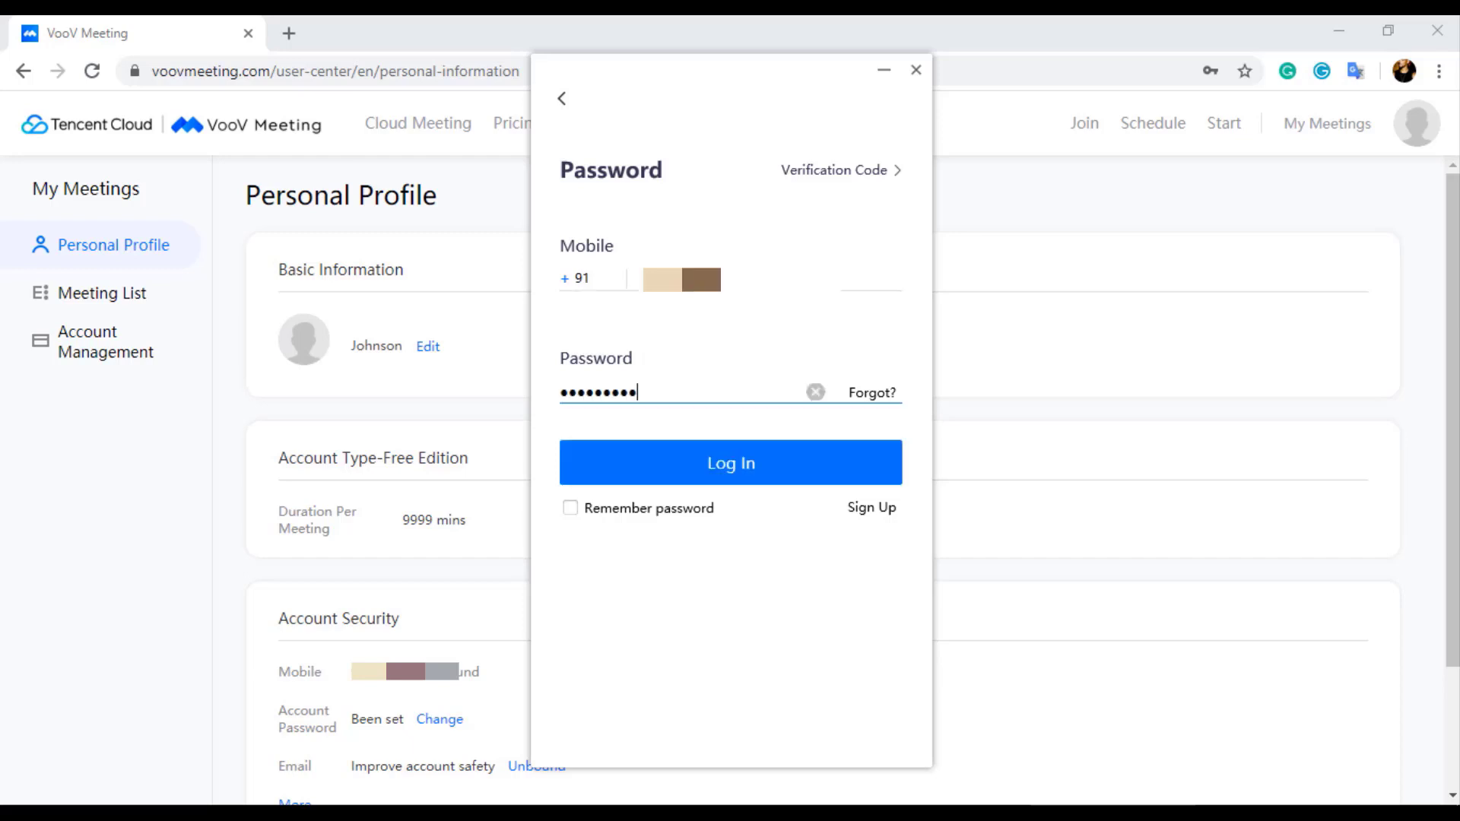
left_click(684, 473)
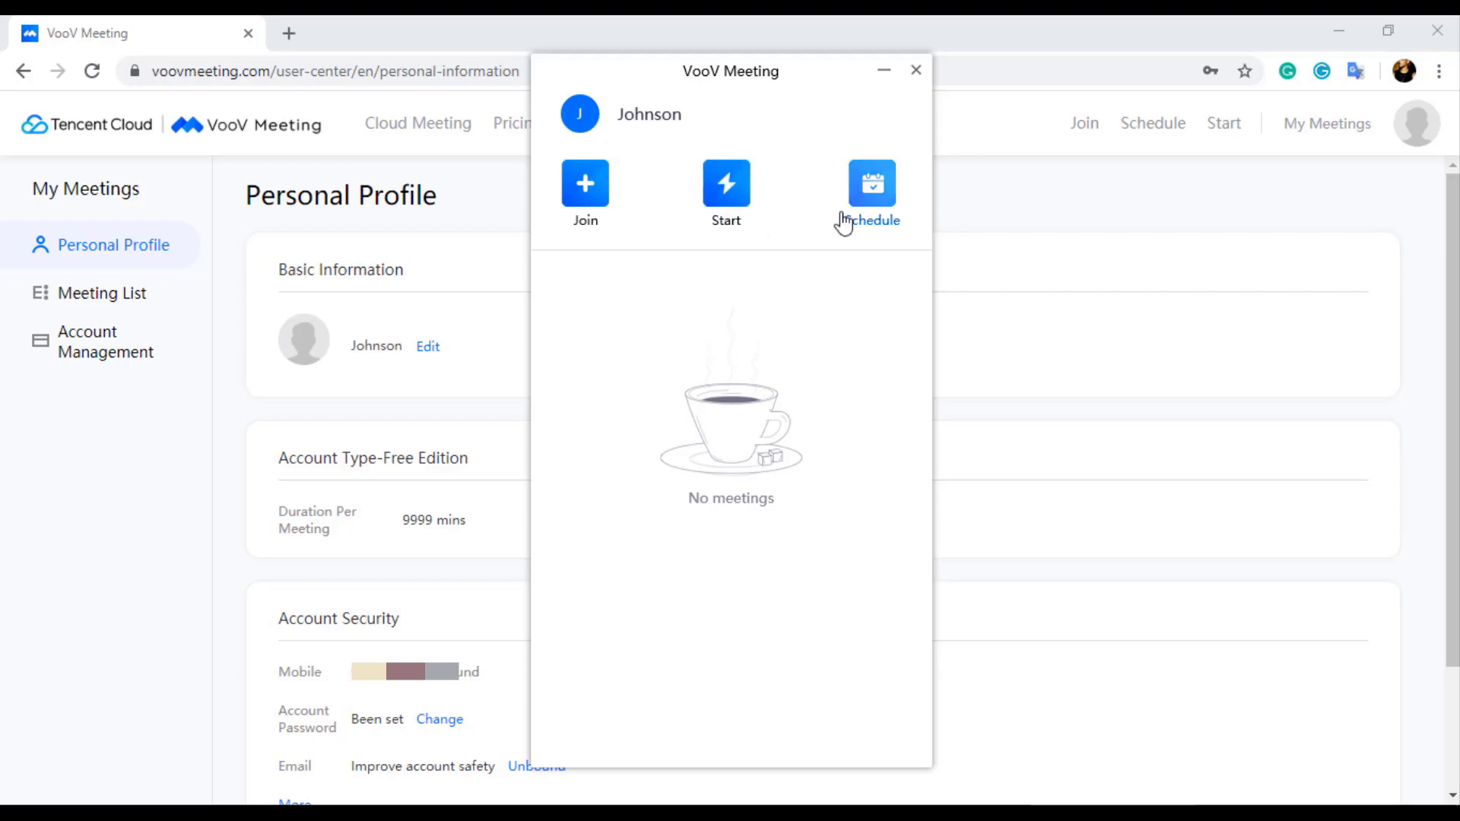
Schedule a meeting for 2020-5-3, 15:00–17:00, with the meeting password turned off
left_click(868, 195)
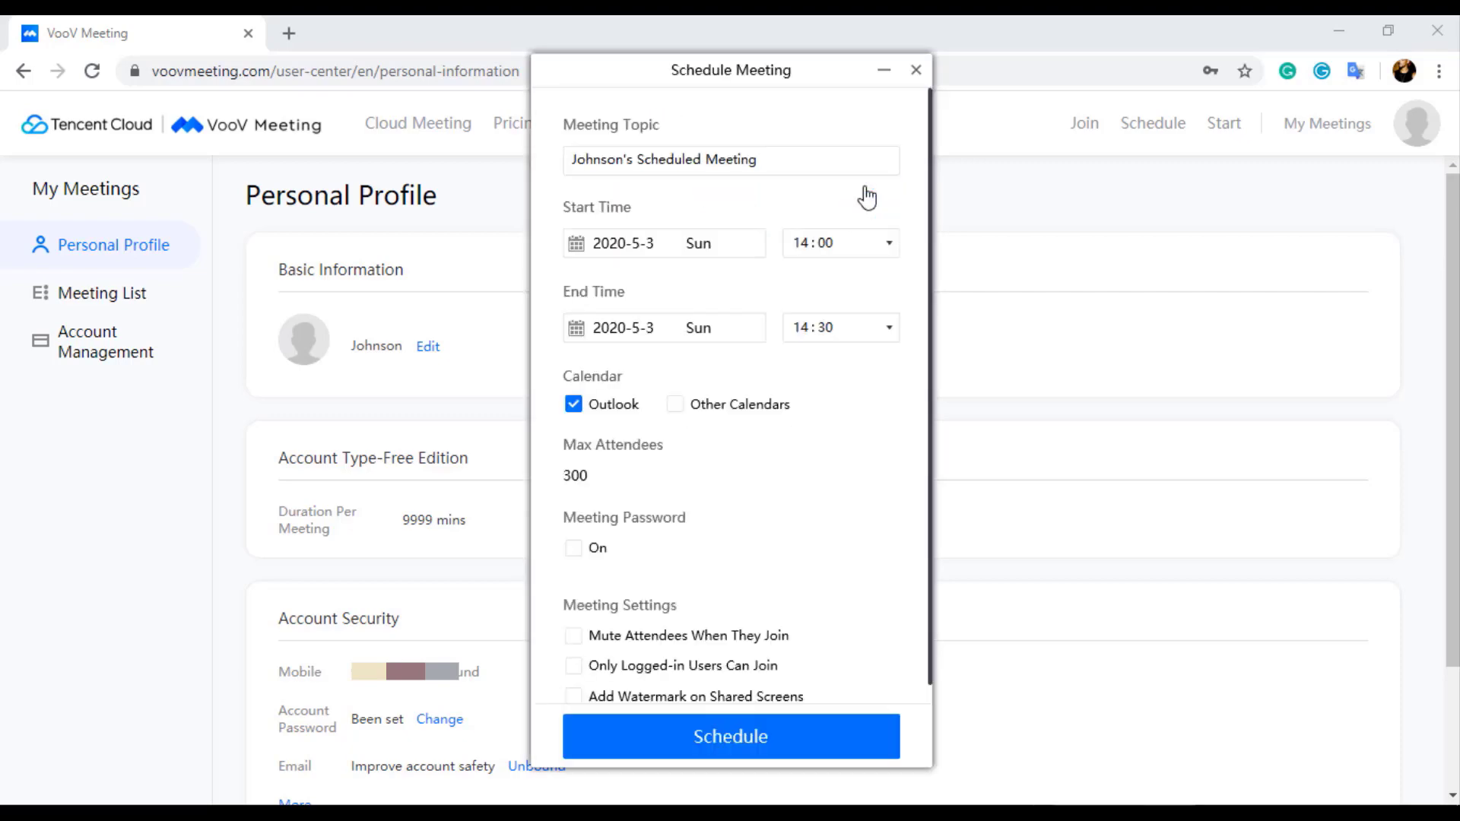
left_click_drag(805, 71, 926, 62)
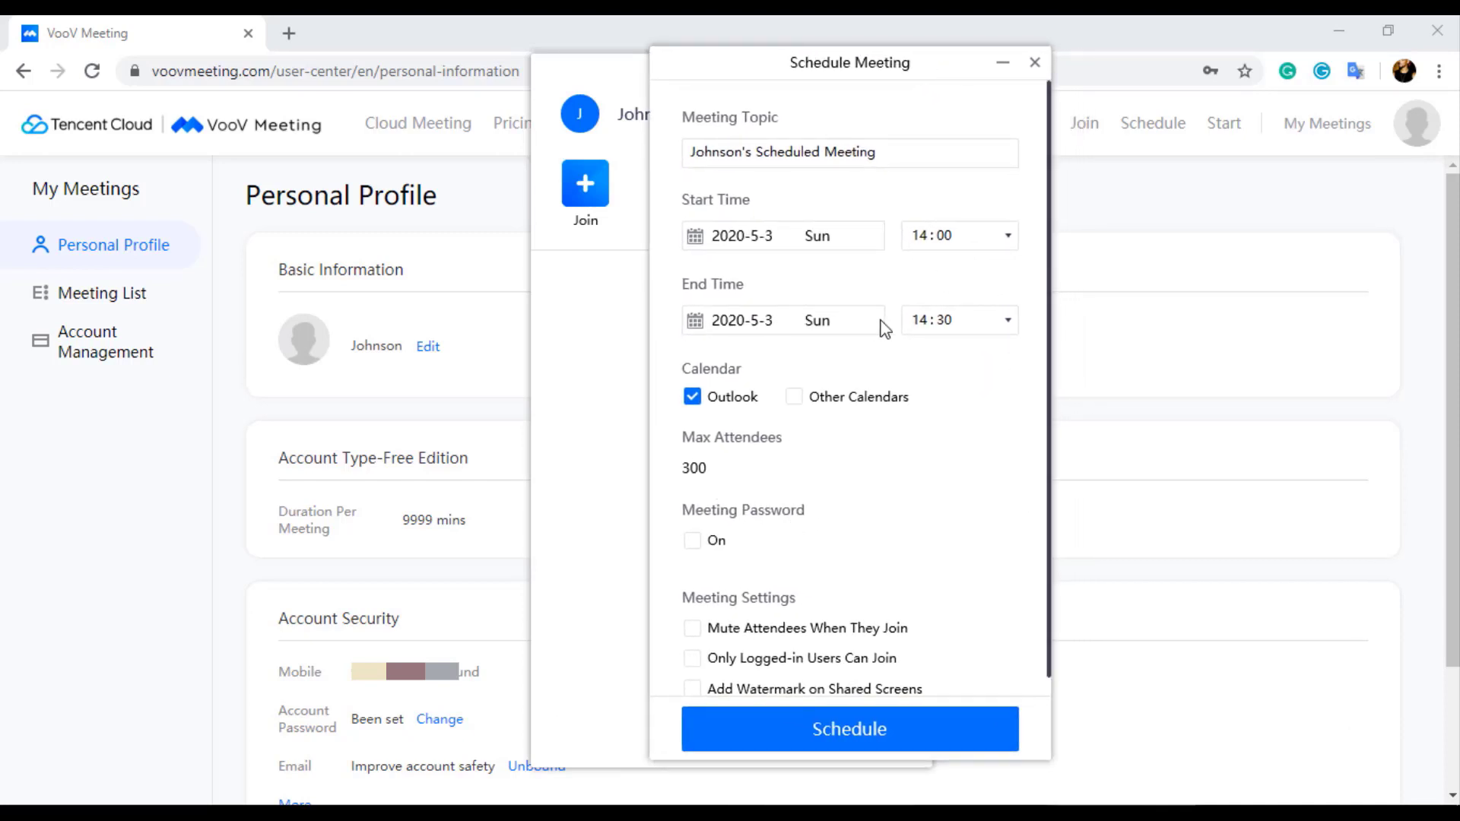
left_click(1003, 325)
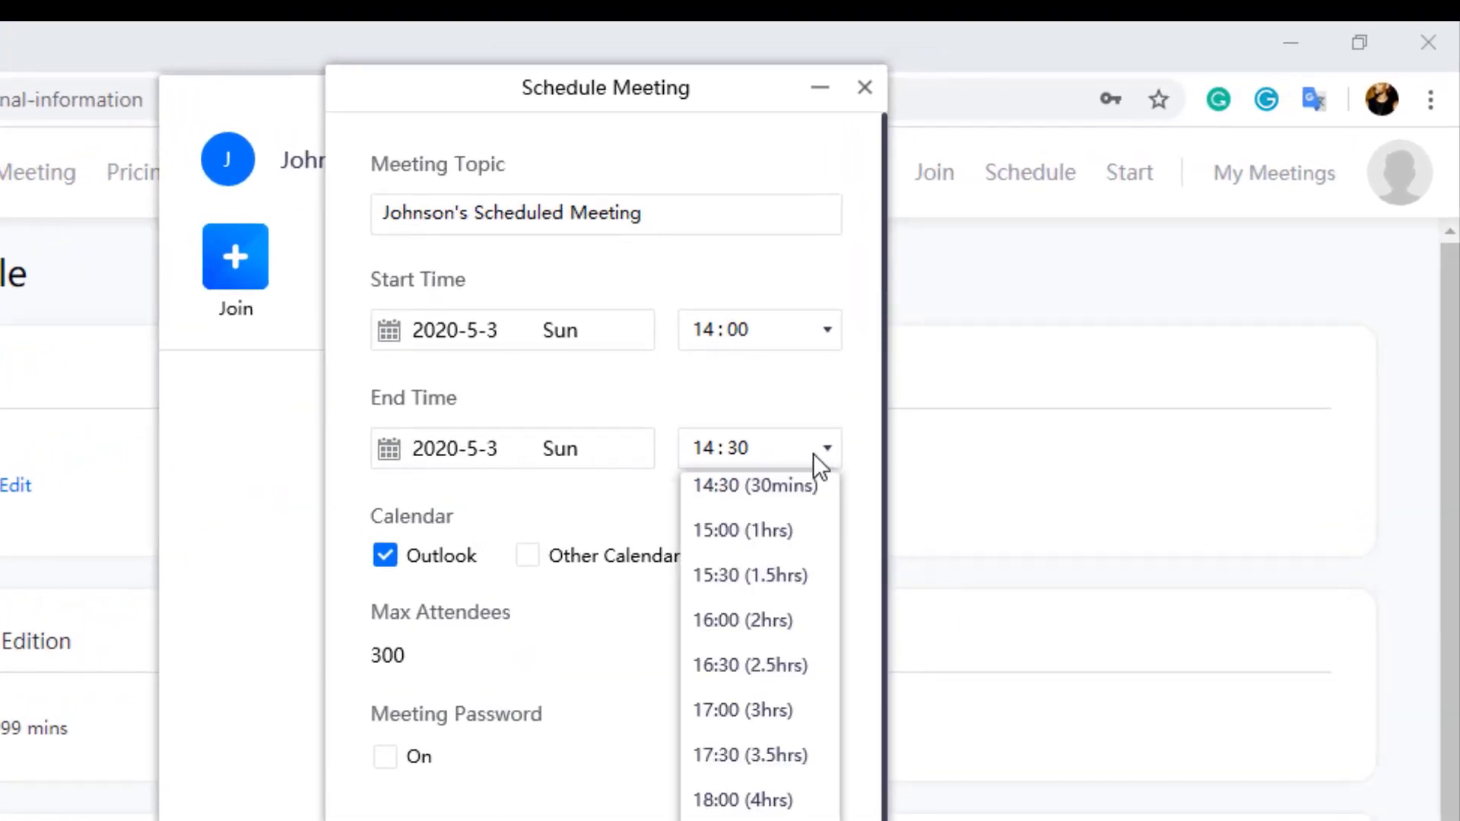
left_click(783, 542)
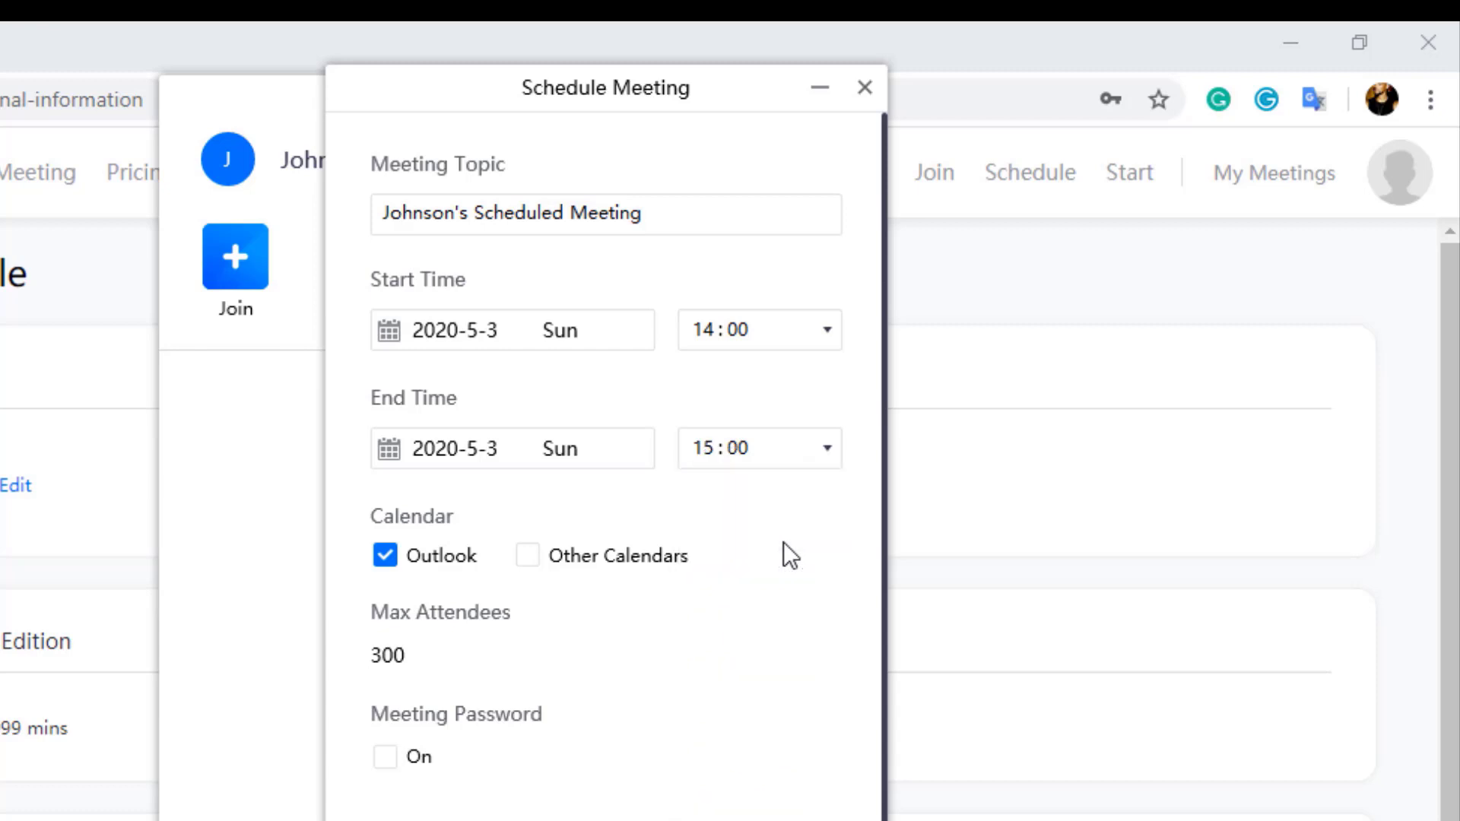
left_click(783, 458)
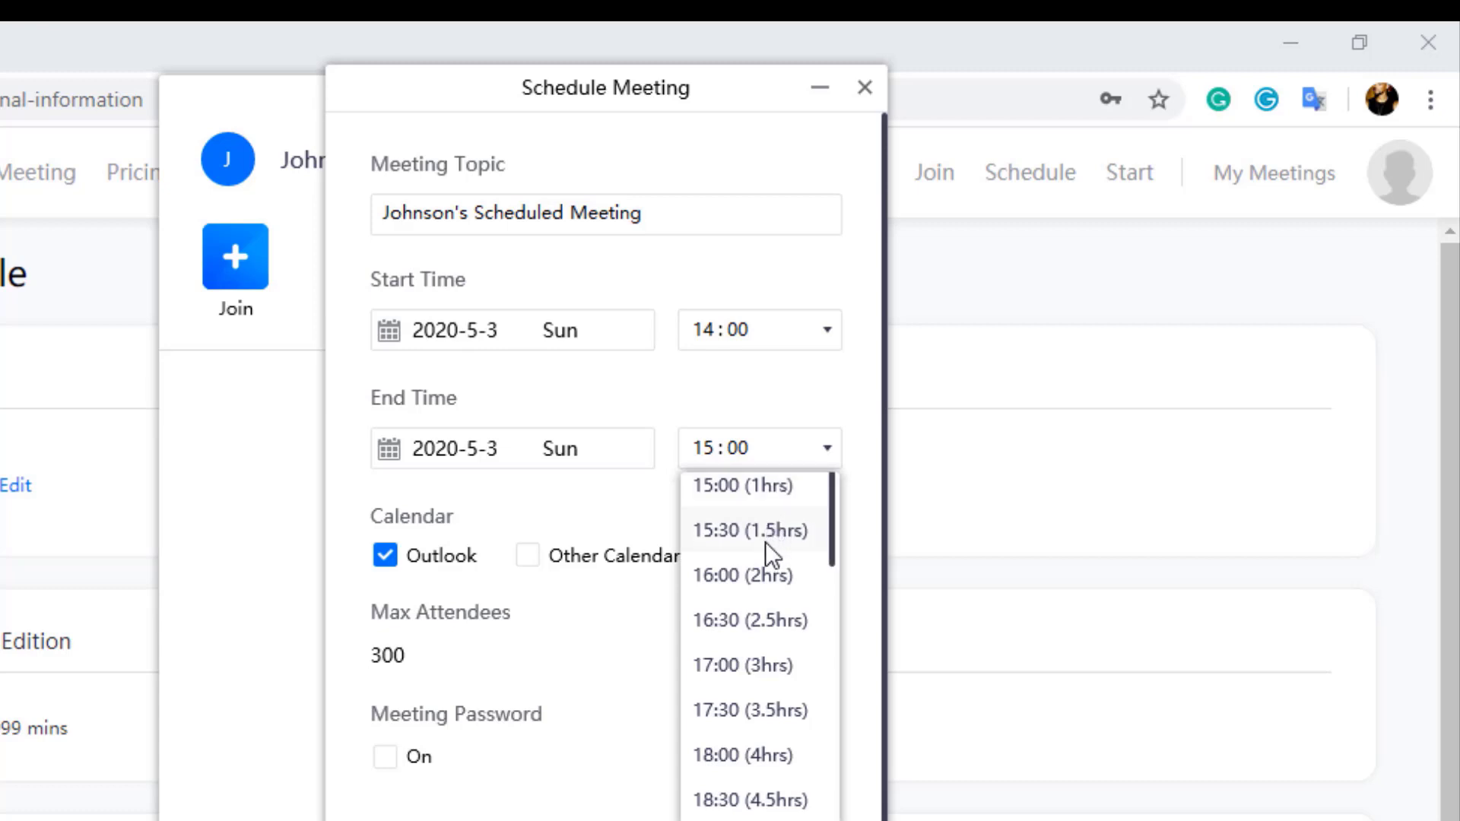
left_click(768, 580)
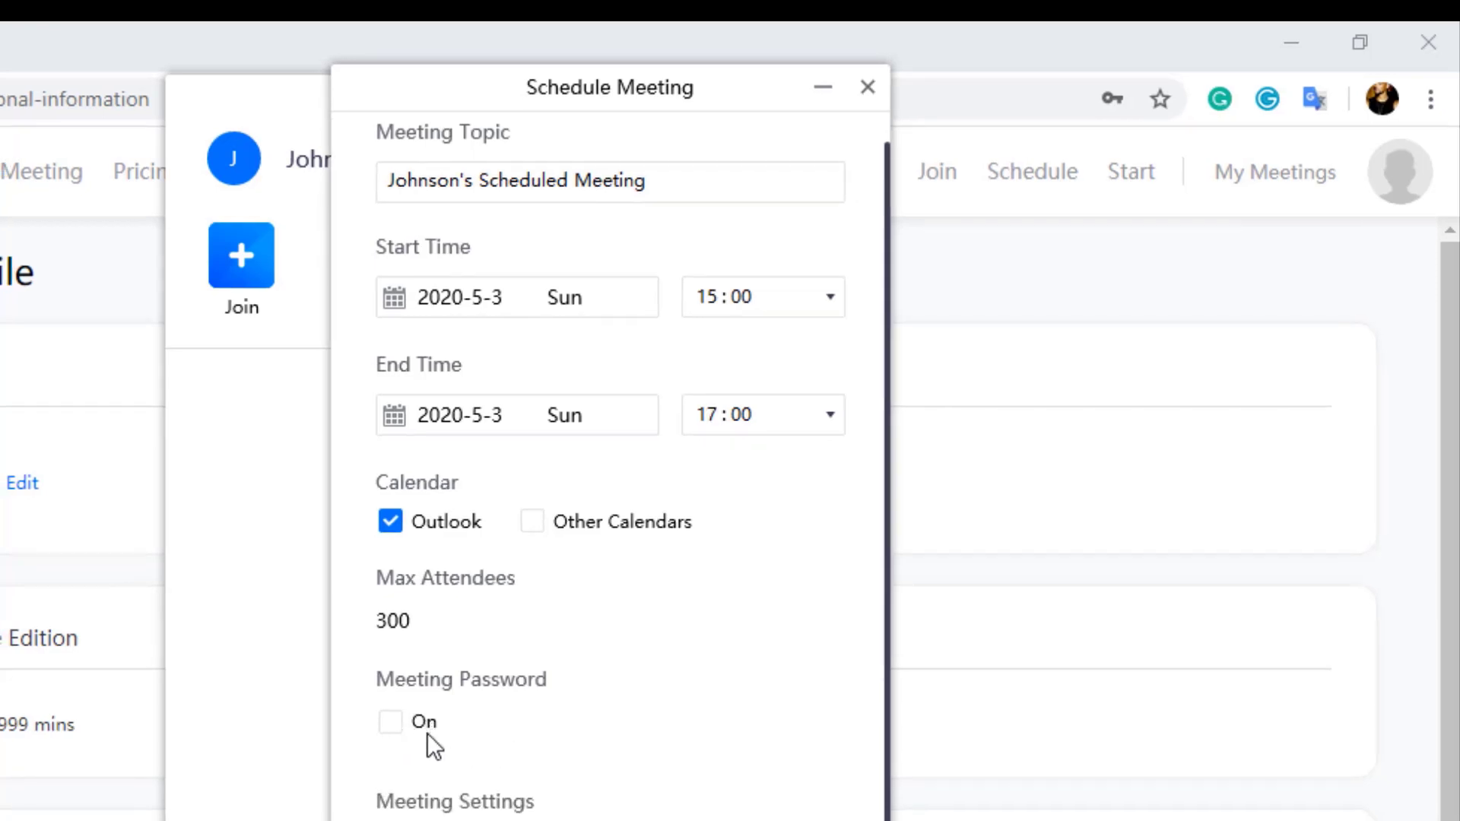
left_click(390, 723)
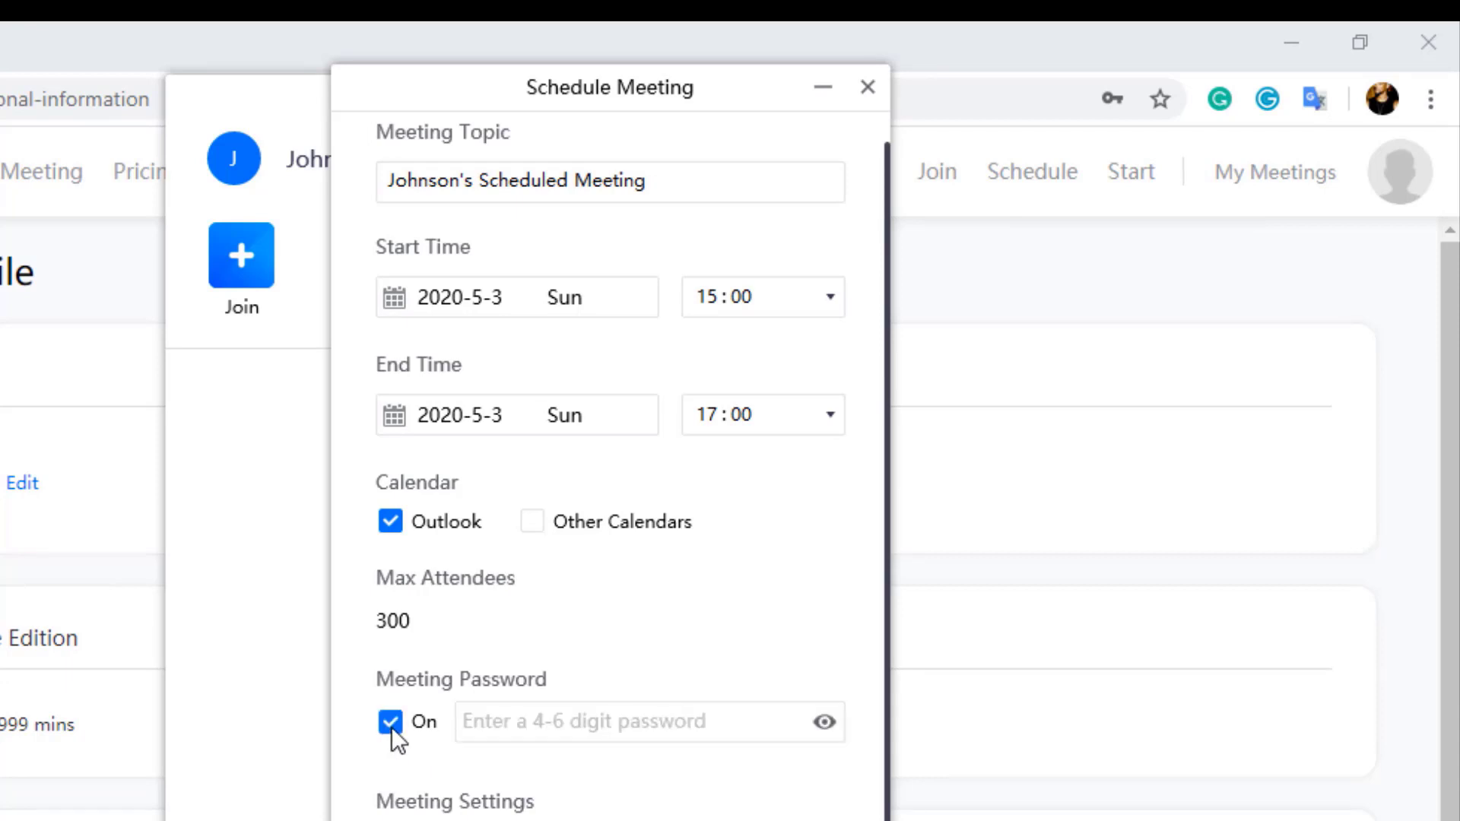
left_click(391, 727)
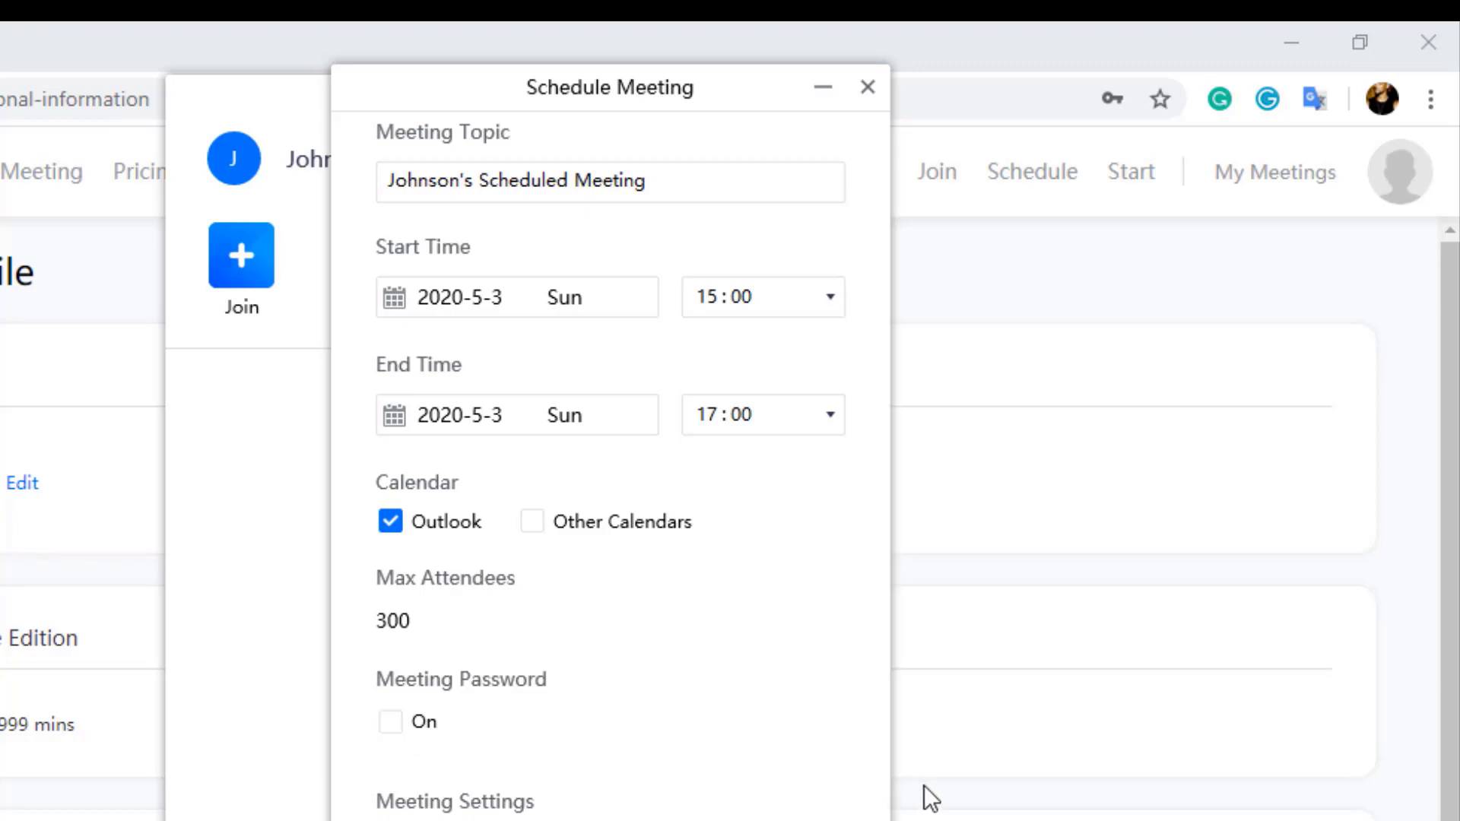
mouse_move(886, 781)
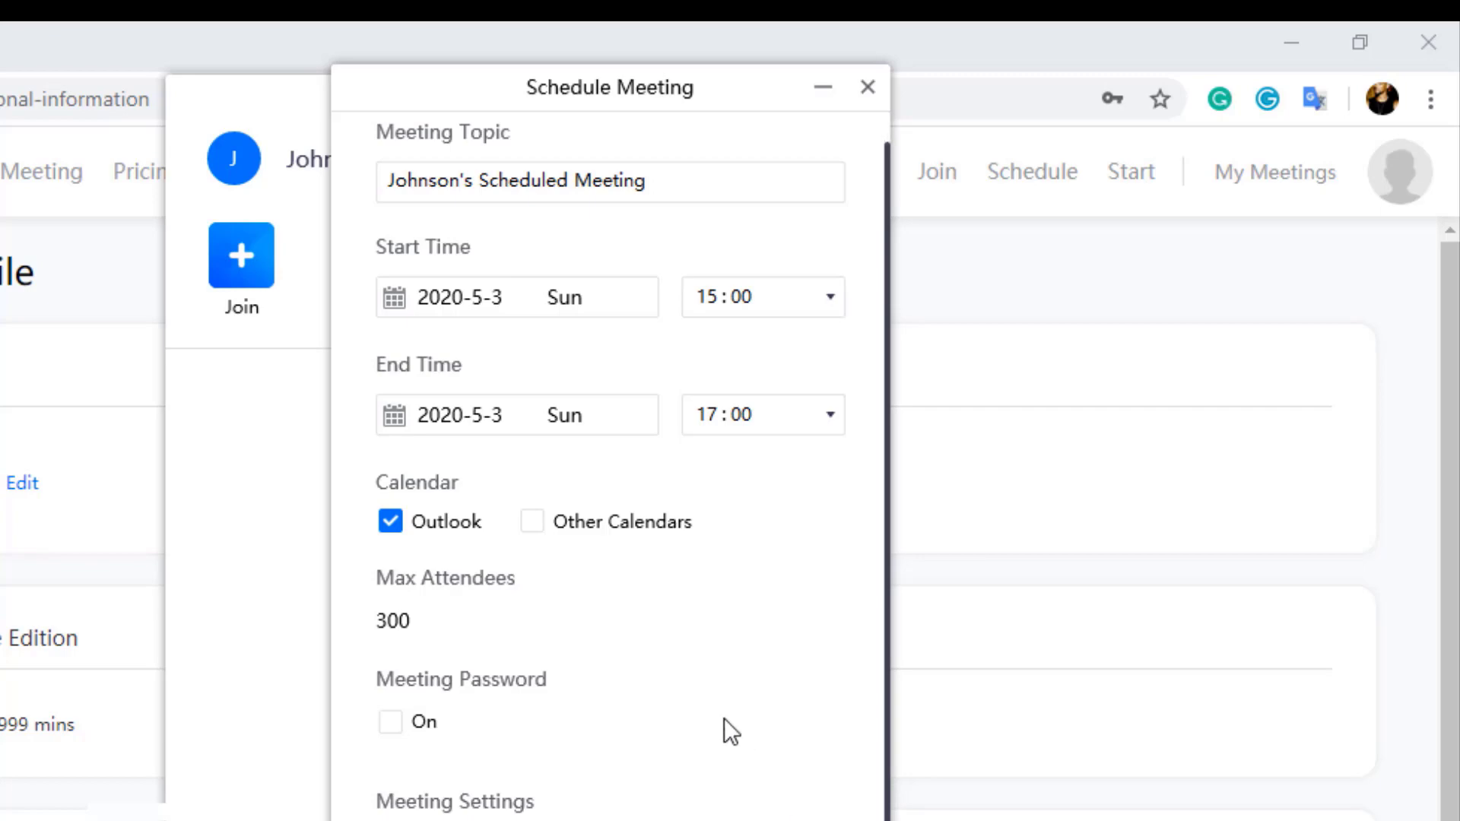
Schedule the 15:00–17:00 meeting for today, 3 May, and show its More options
left_click(617, 820)
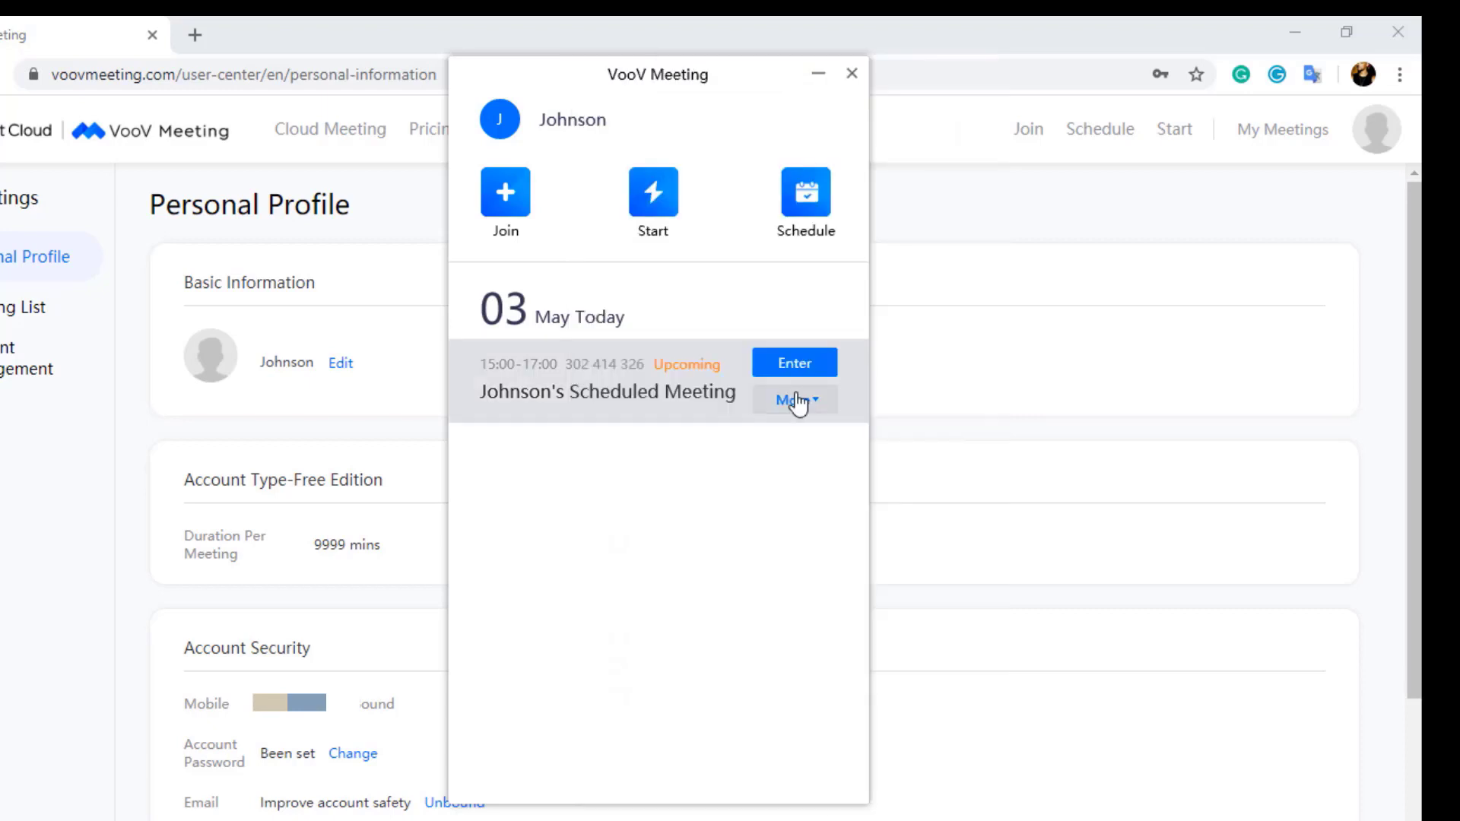
left_click(797, 401)
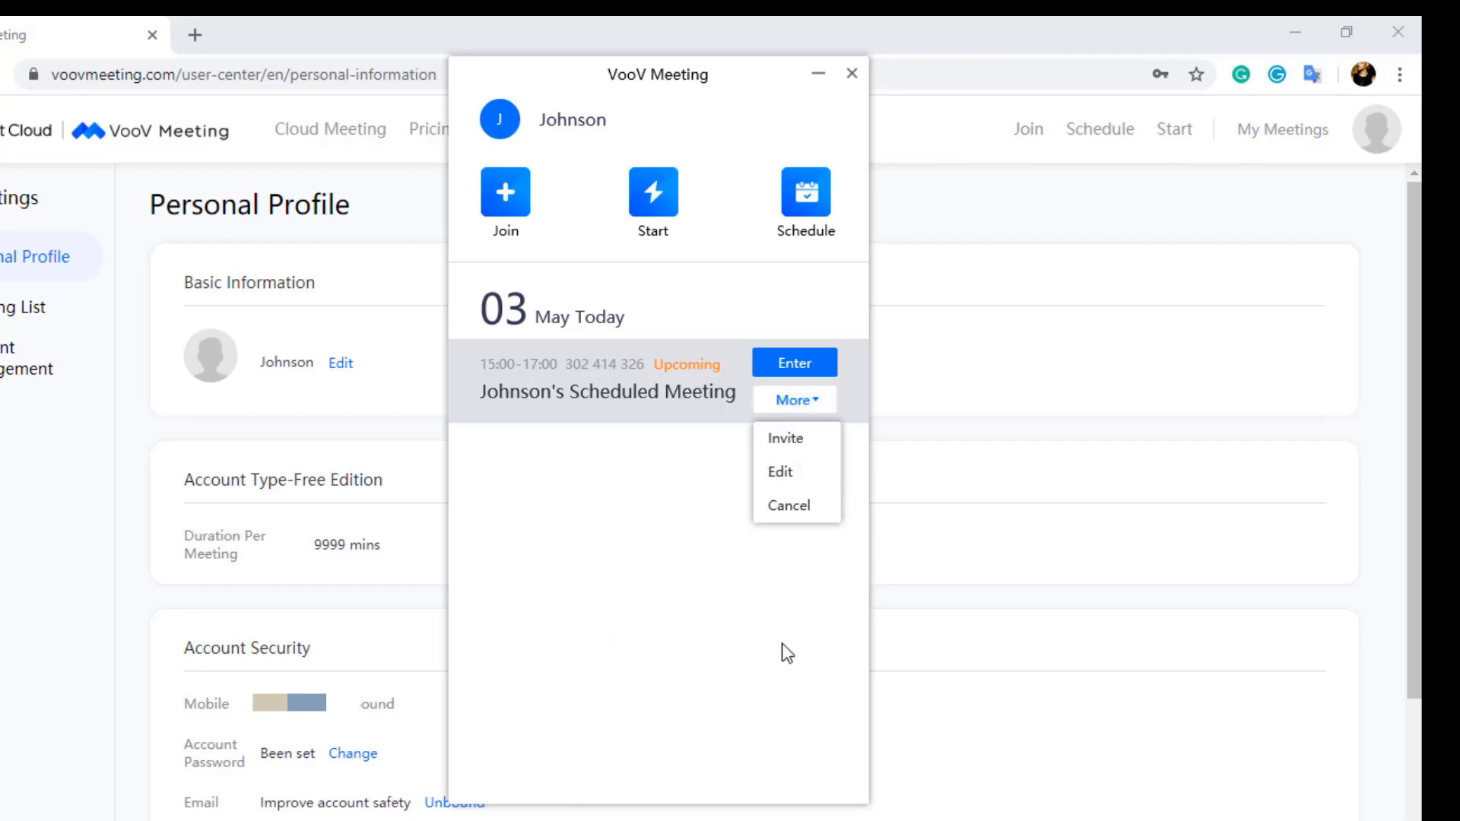
Copy the 15:00–17:00 meeting's invitation text, including its Meeting ID, from the Invite dialog
left_click(782, 446)
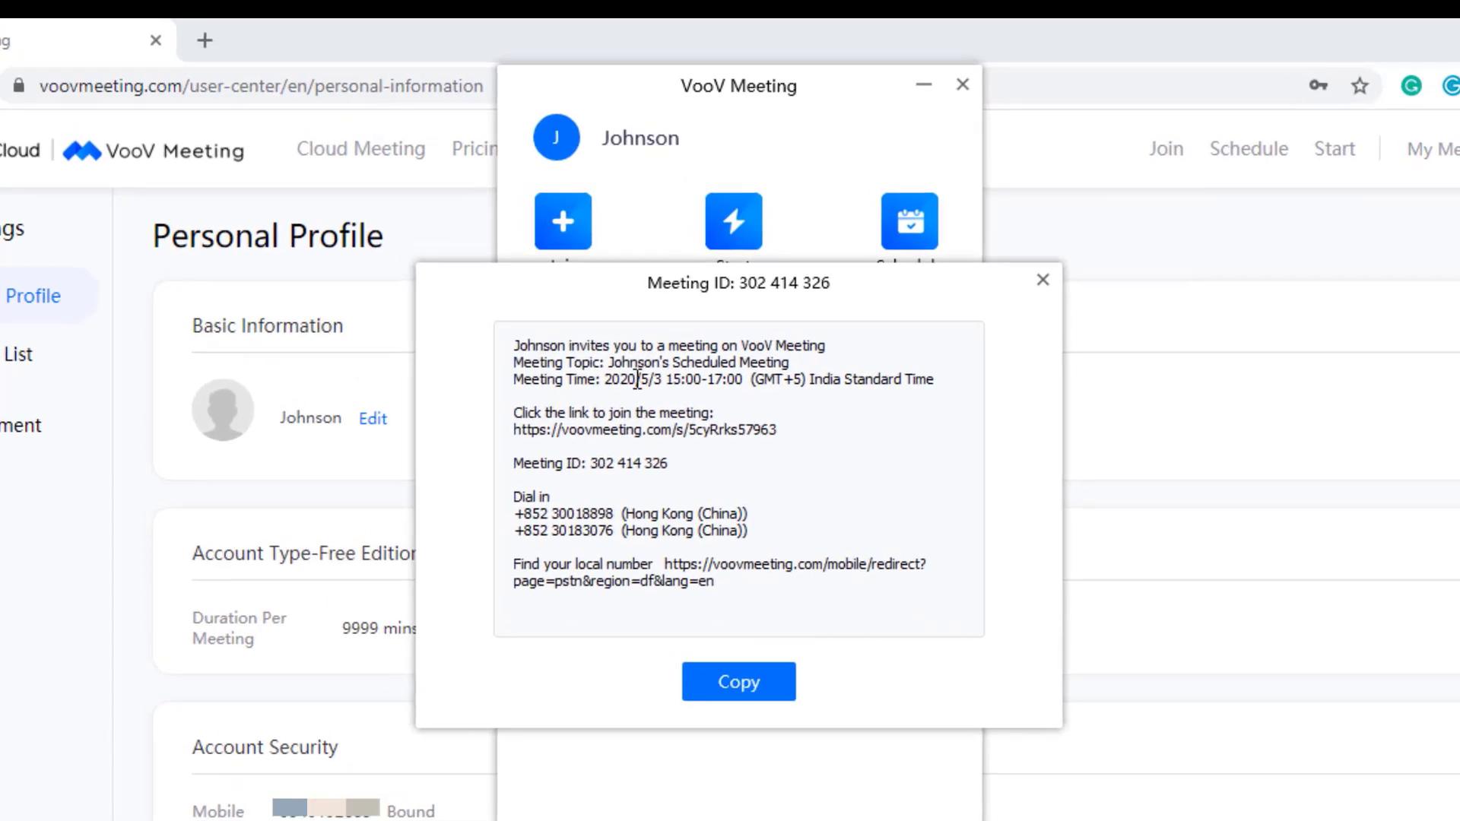
left_click(722, 673)
triple_click(532, 470)
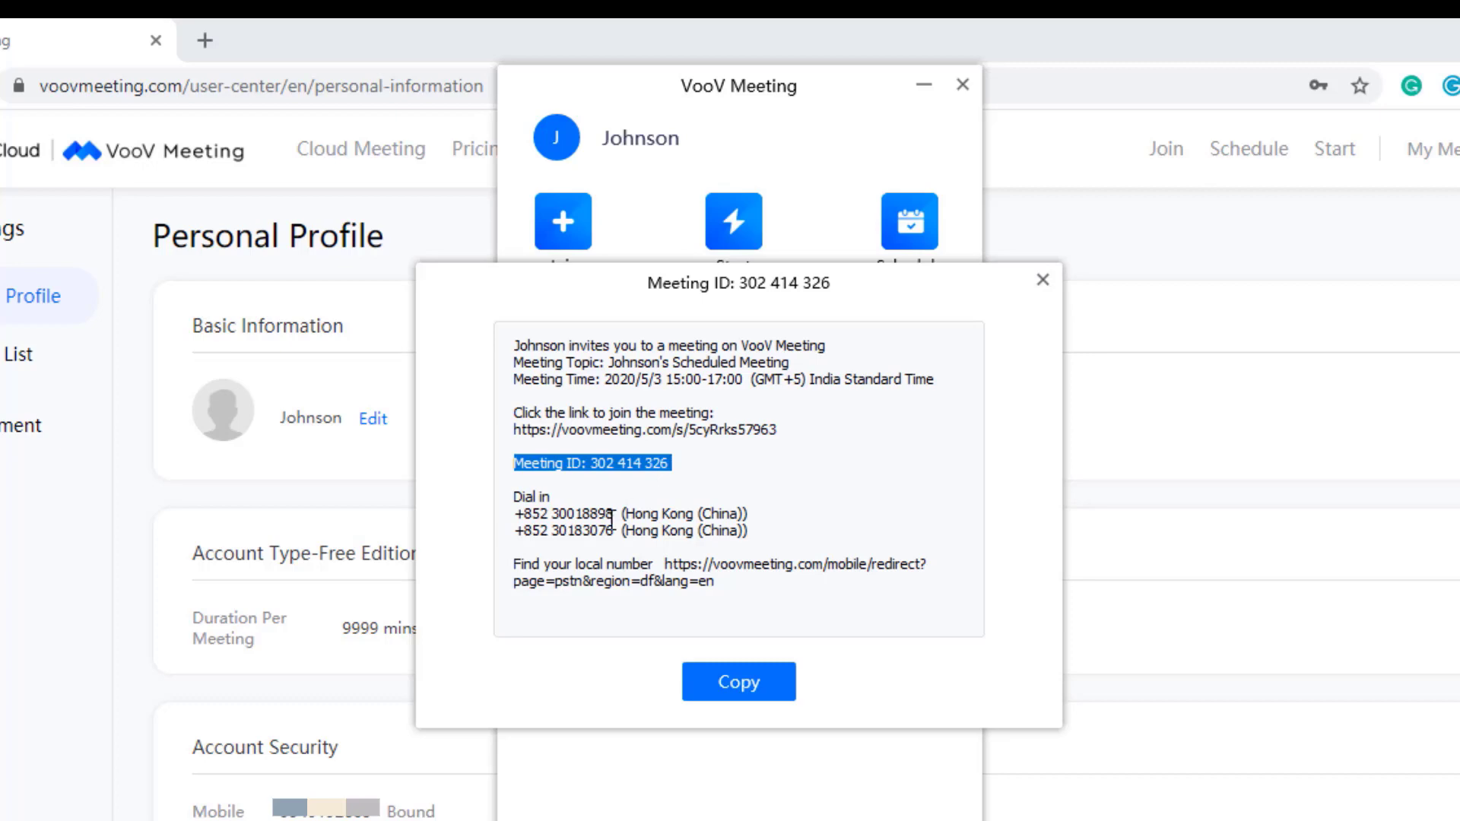
left_click(743, 696)
Join the scheduled meeting with PC Audio, mute the microphone, and bring up Select Content to Share
left_click(1042, 280)
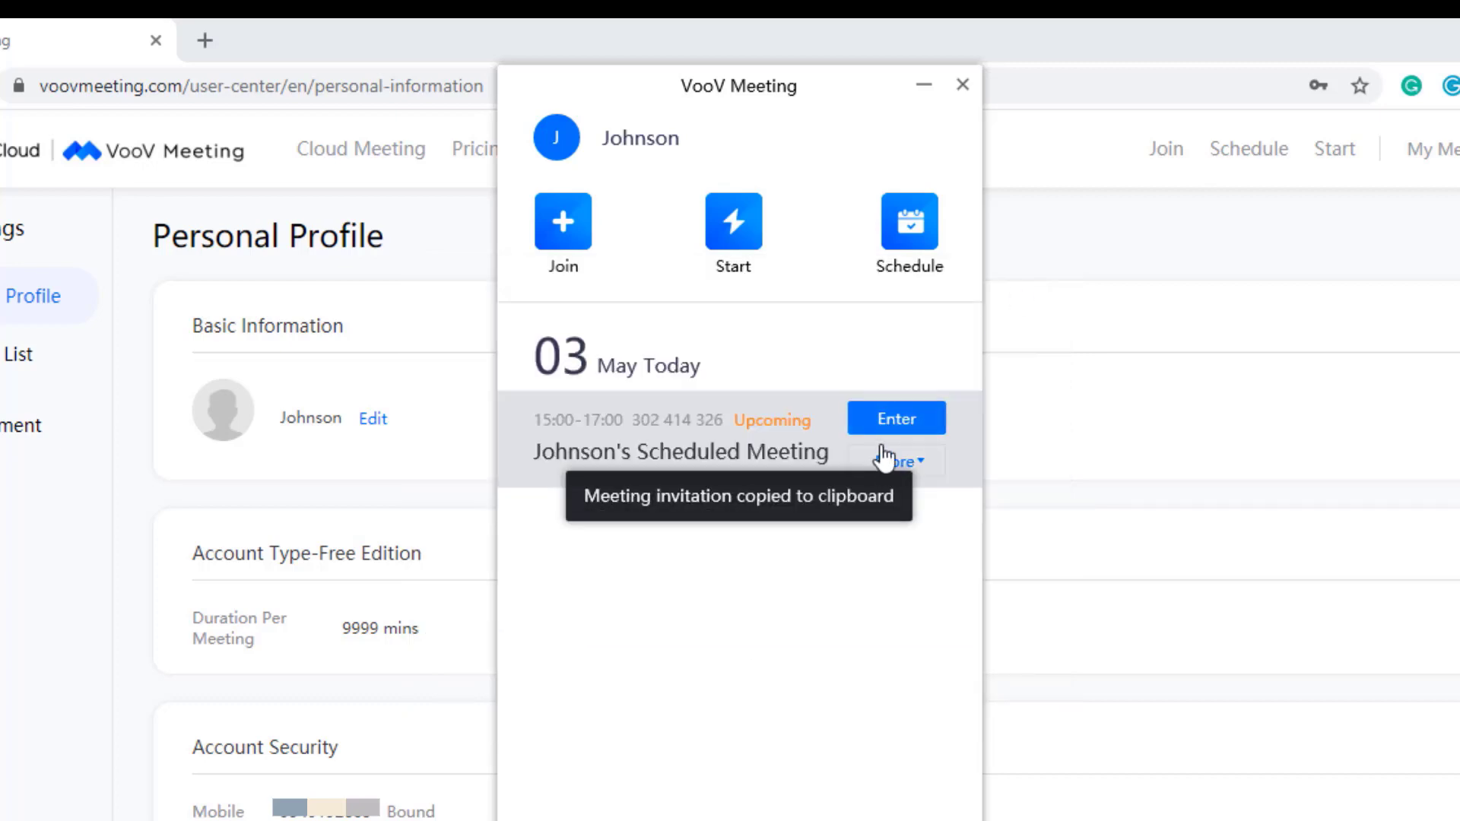
left_click(882, 426)
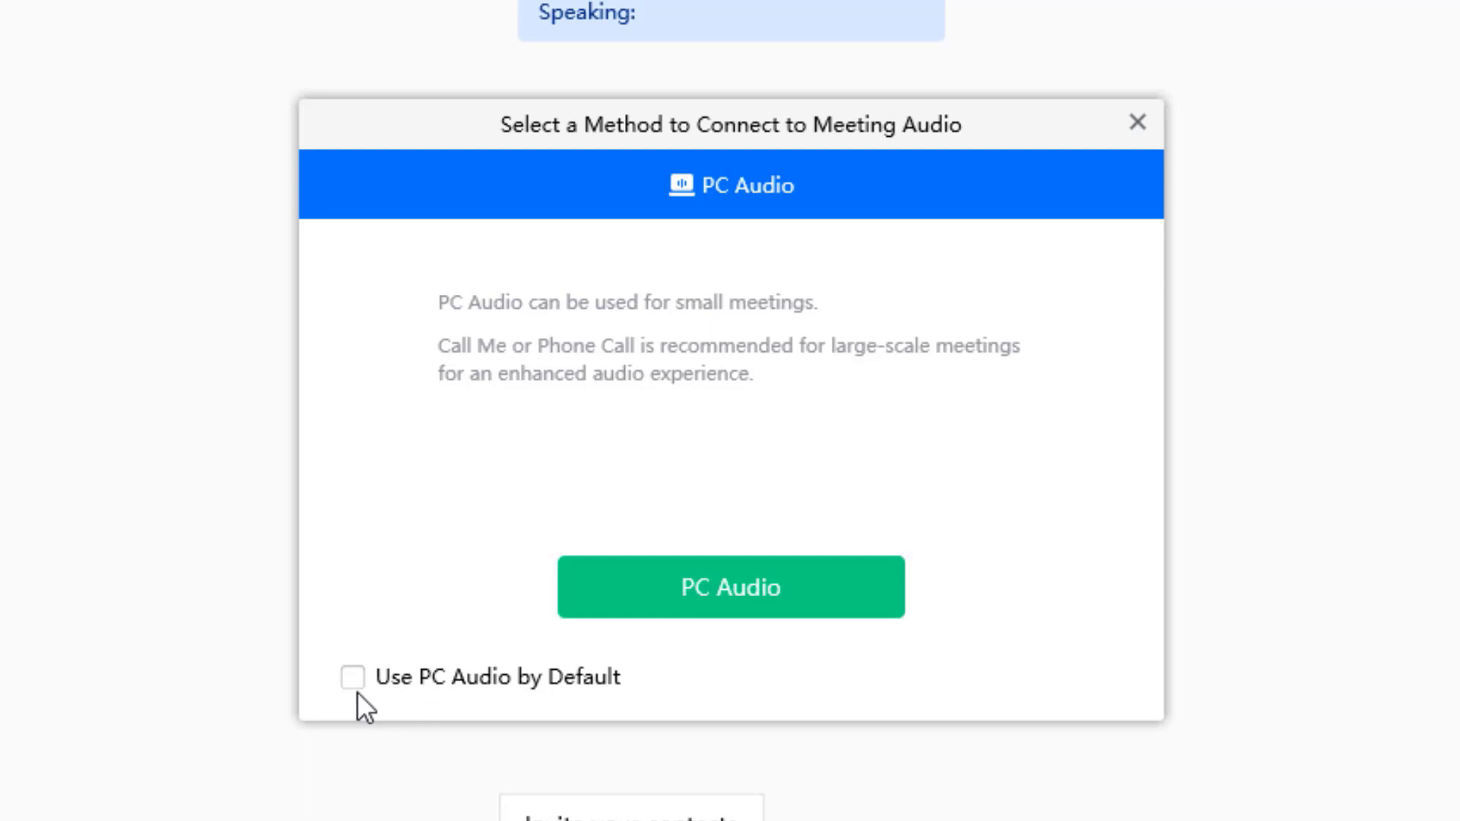
left_click(721, 601)
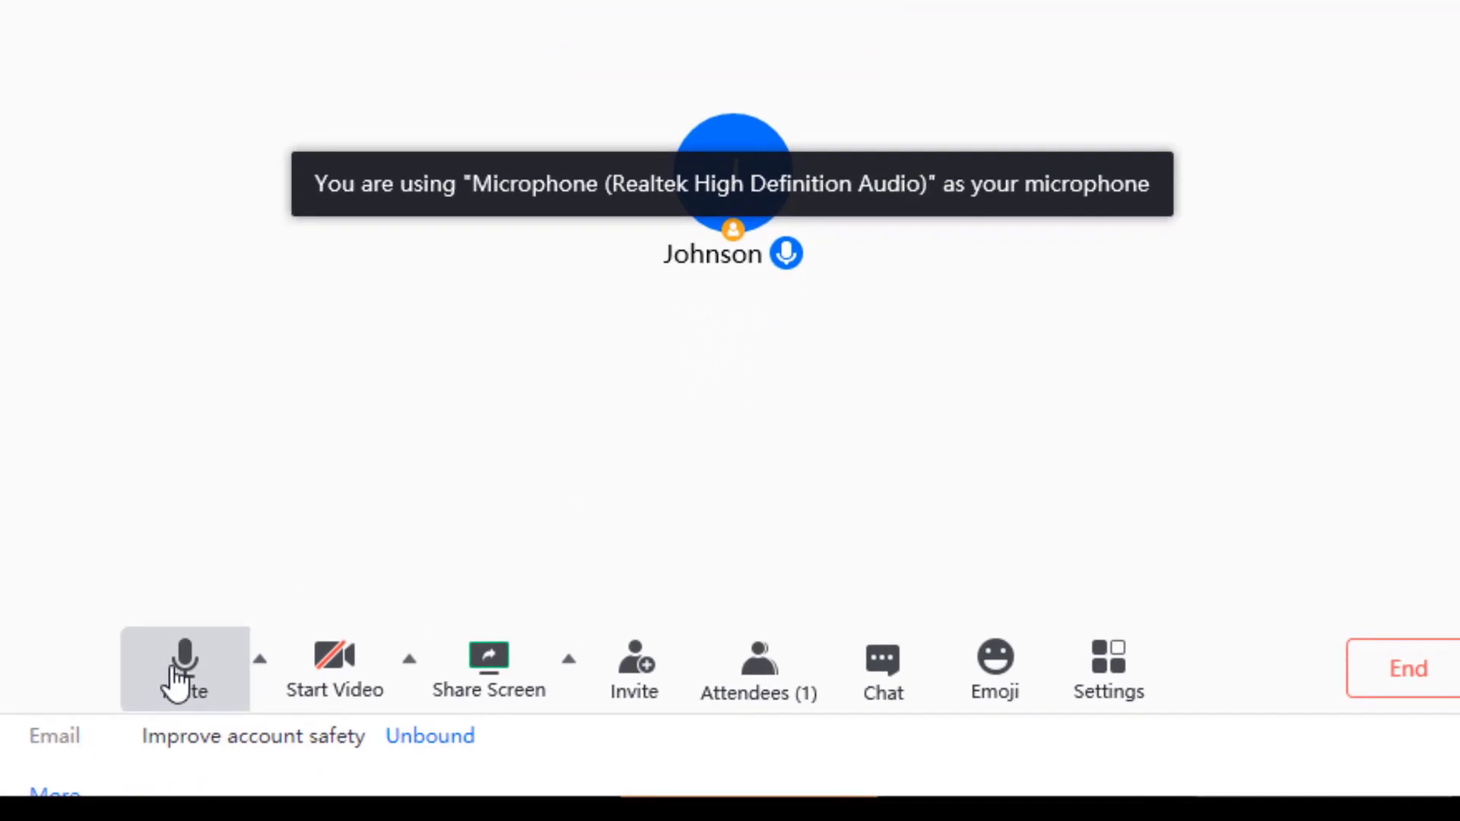
left_click(175, 673)
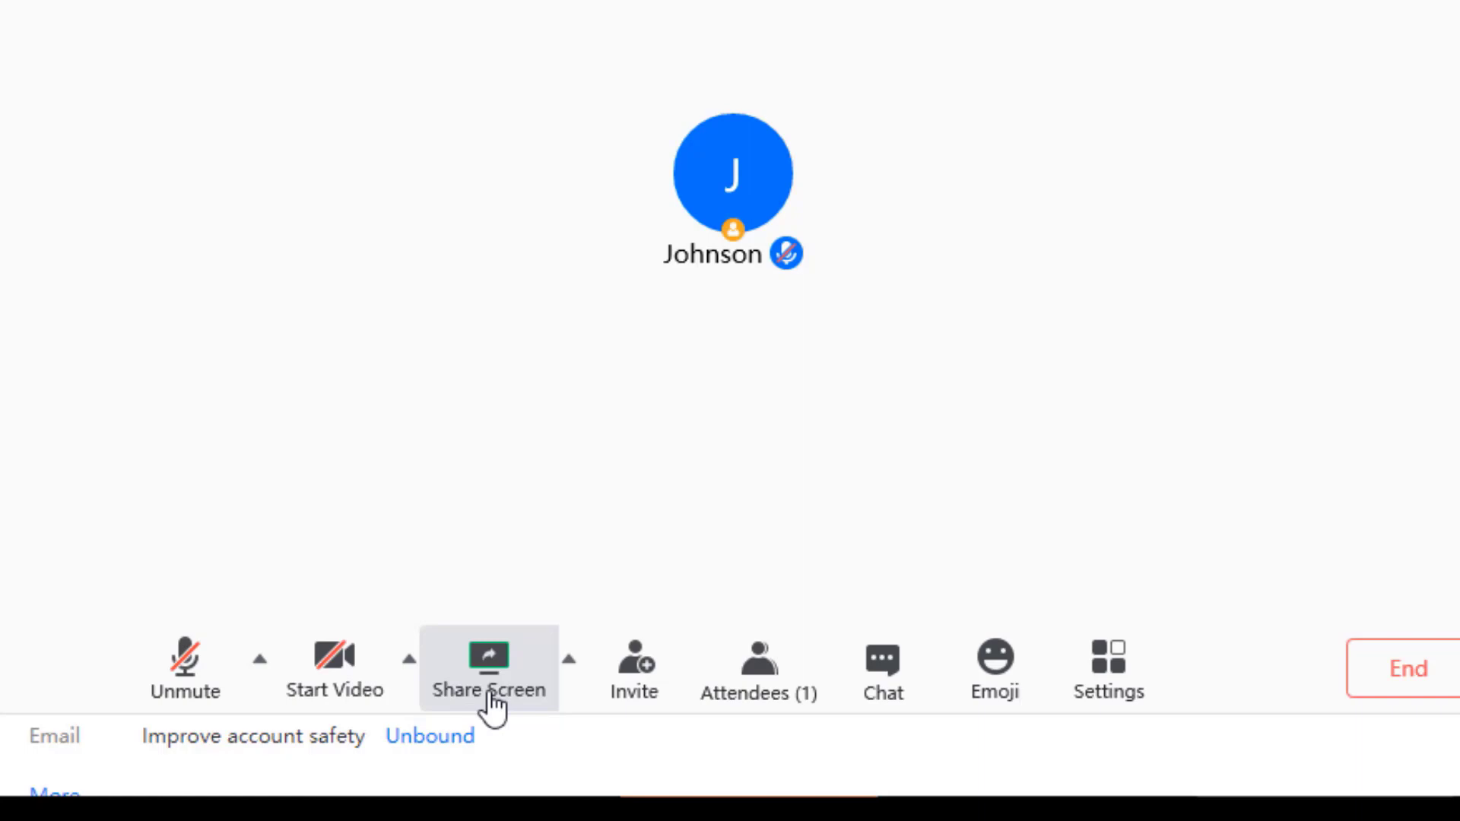
left_click(493, 706)
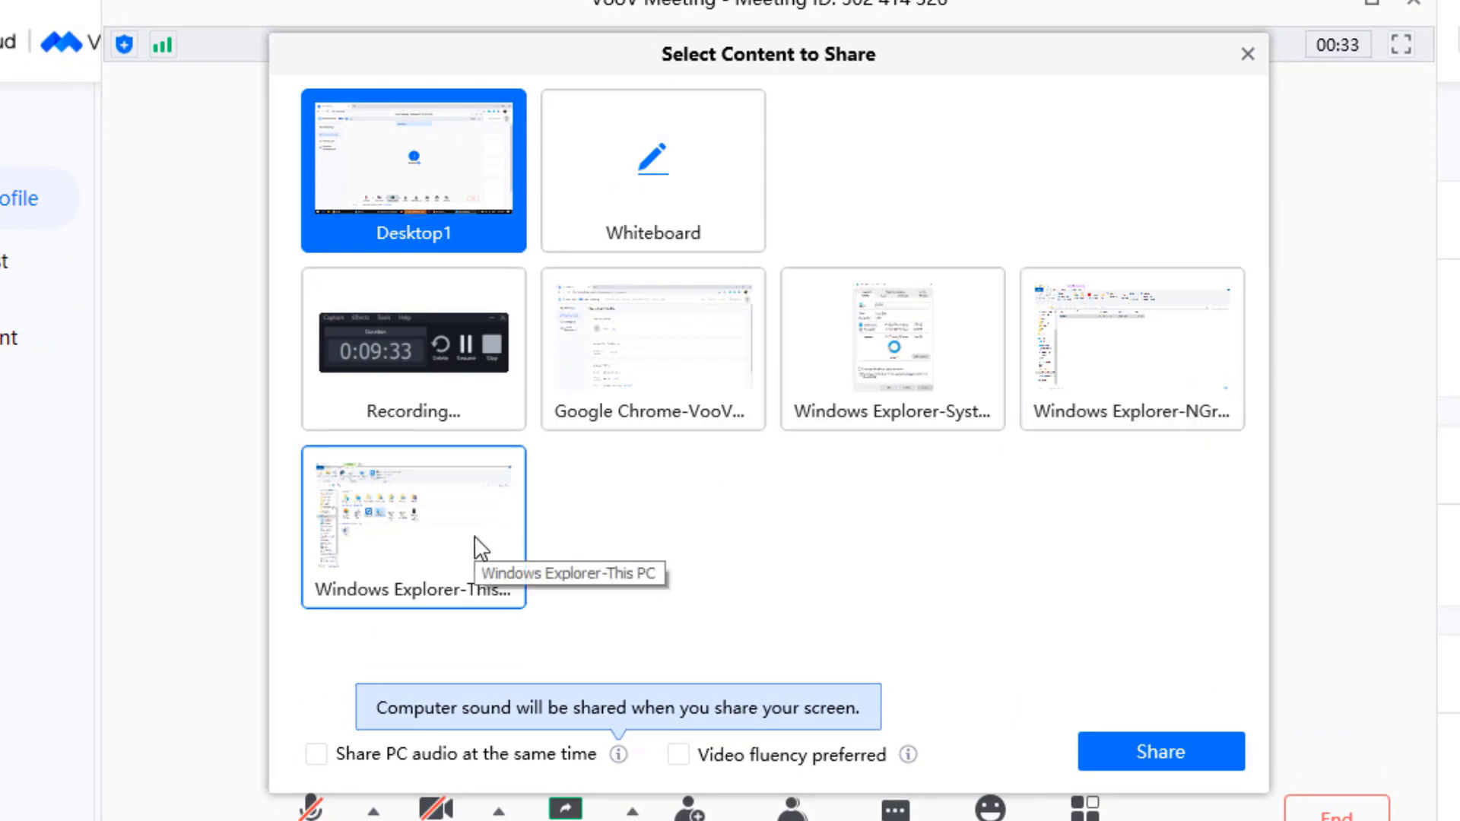
Select the Whiteboard tile, toggle the 'Share PC audio at the same time' option, and unmute
left_click(609, 185)
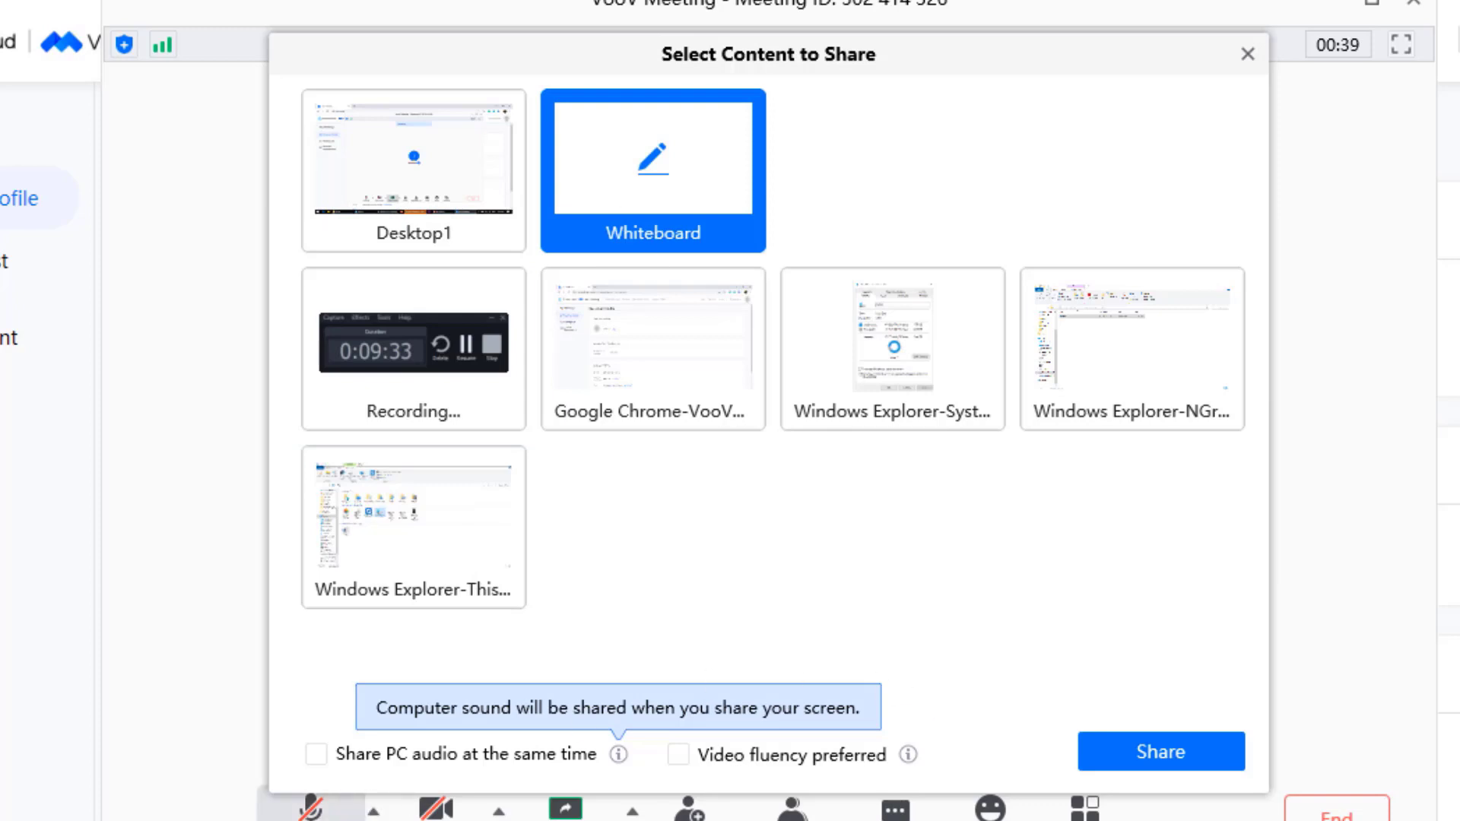
left_click(317, 754)
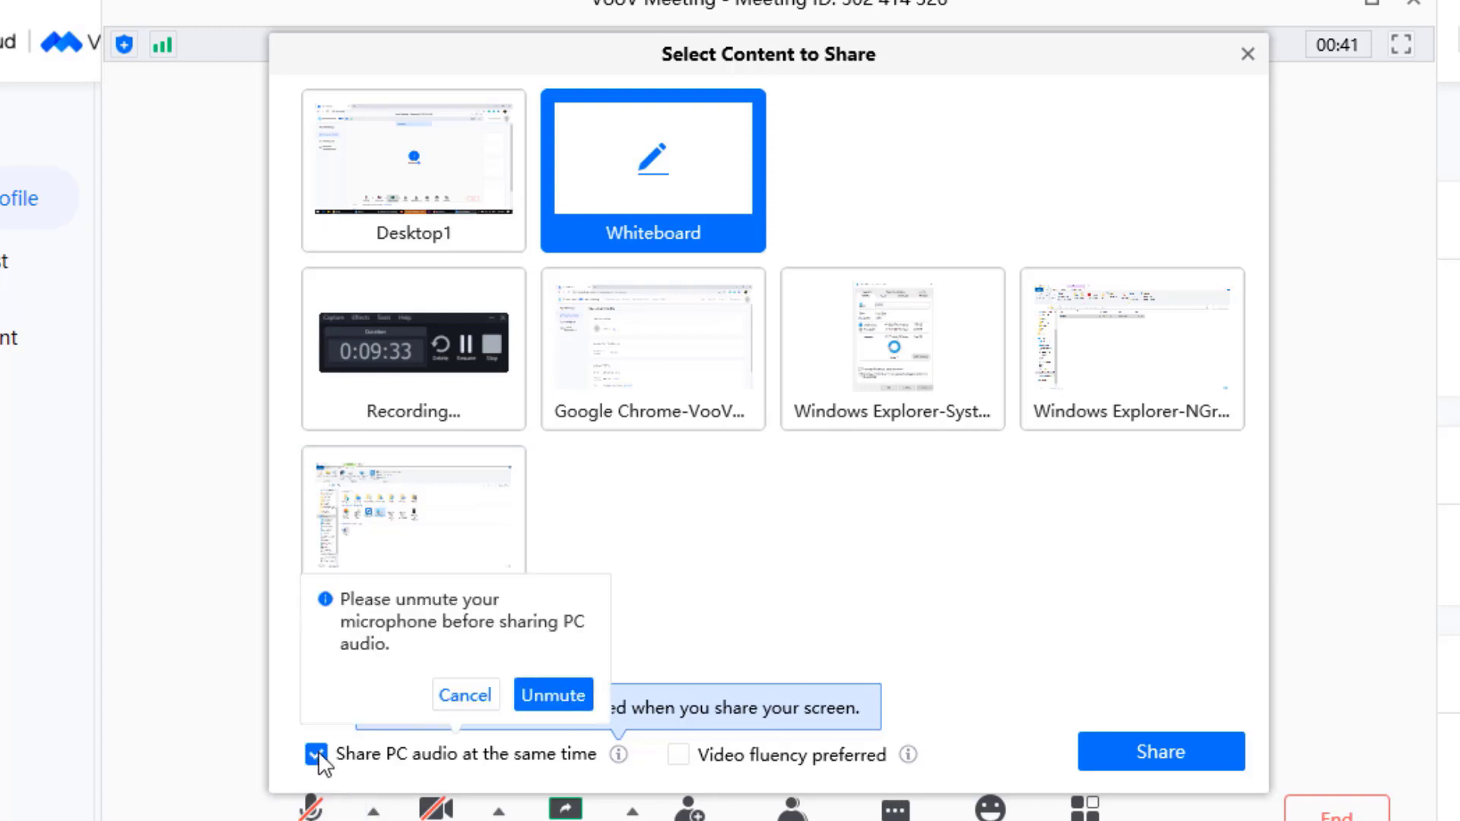
left_click(317, 753)
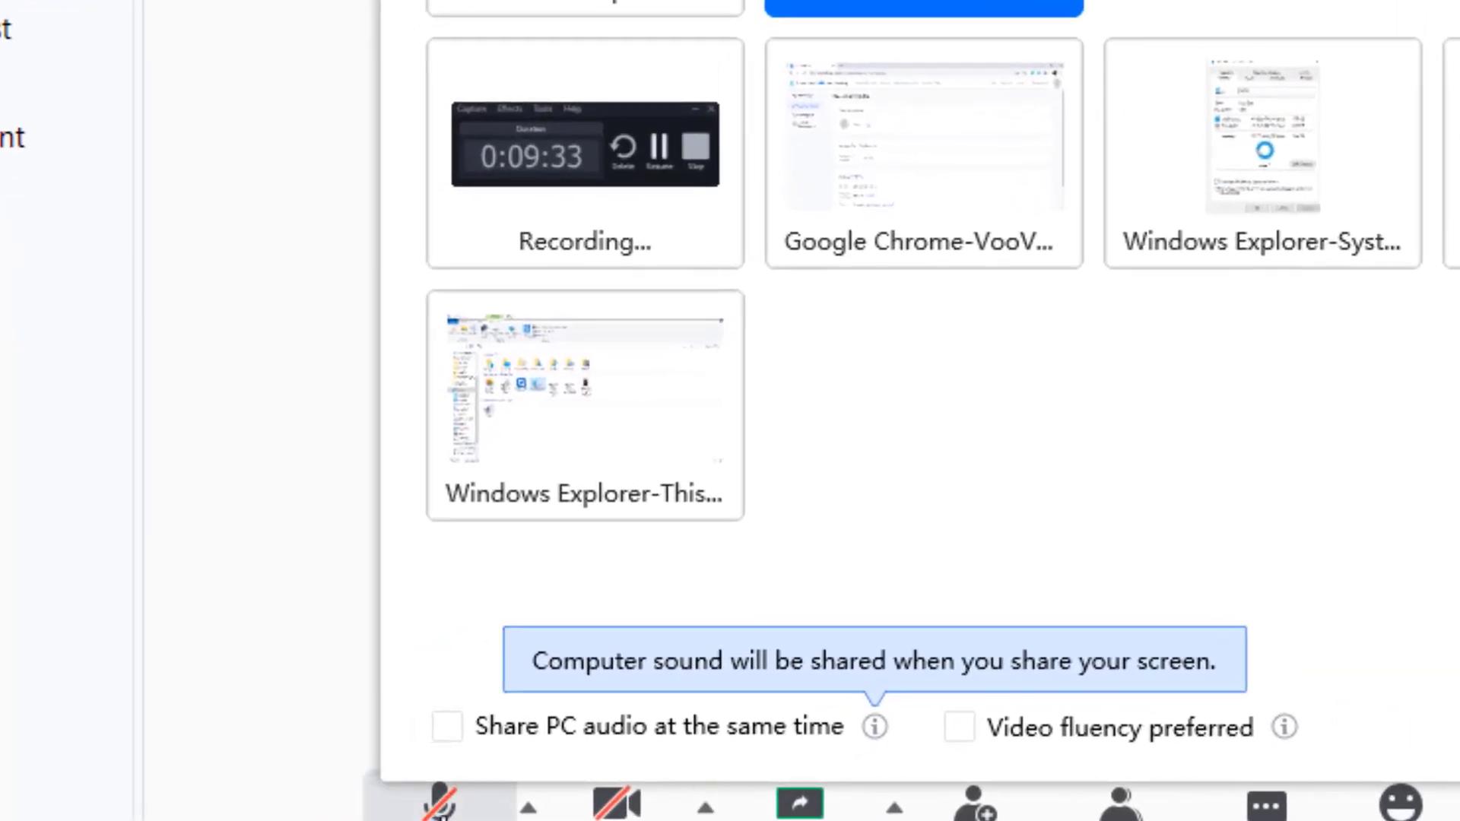
left_click(439, 804)
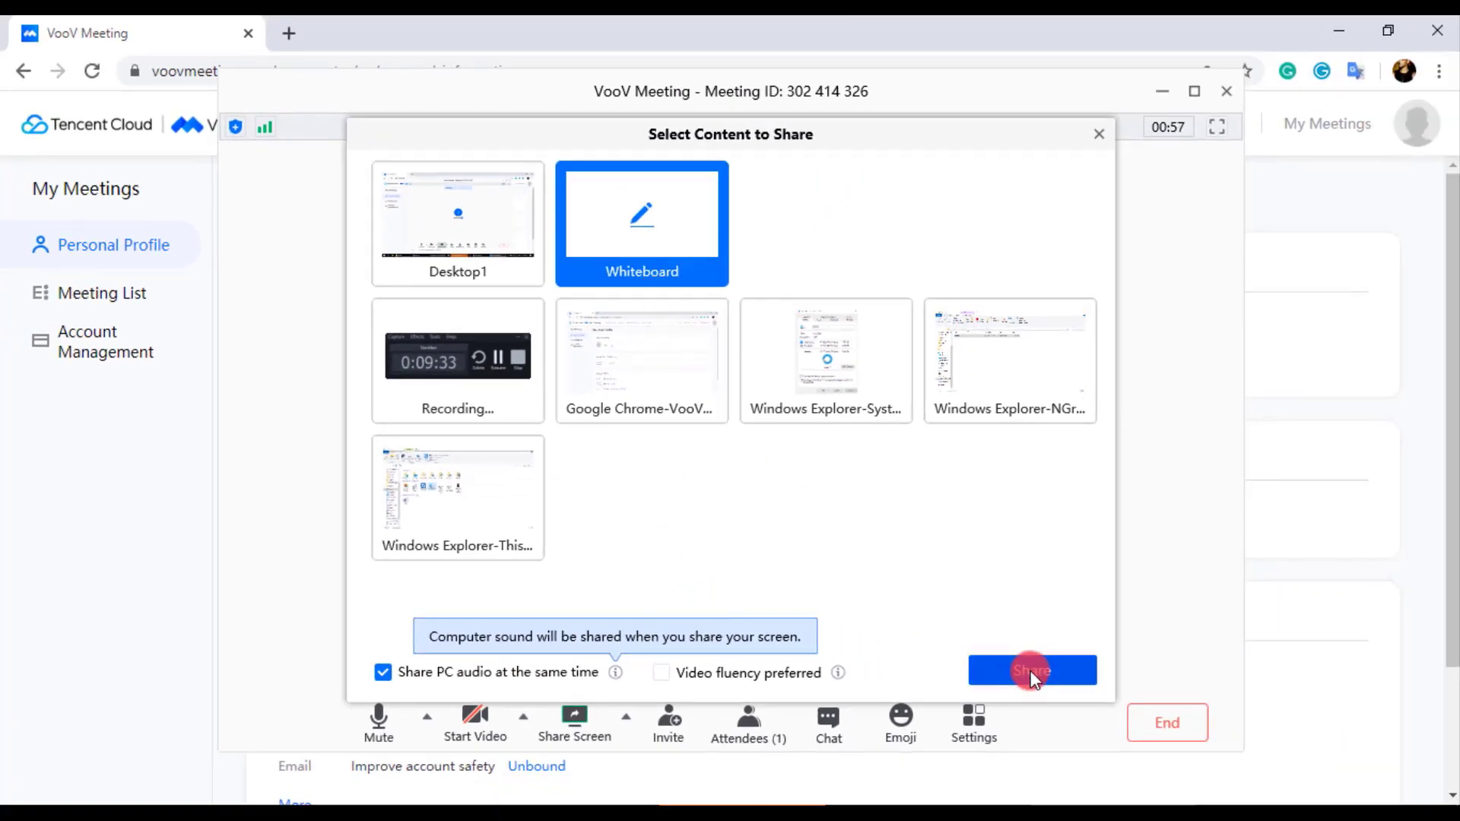
Start sharing the whiteboard and send an OK-hand emoji reaction from the Emoji menu
left_click(1033, 670)
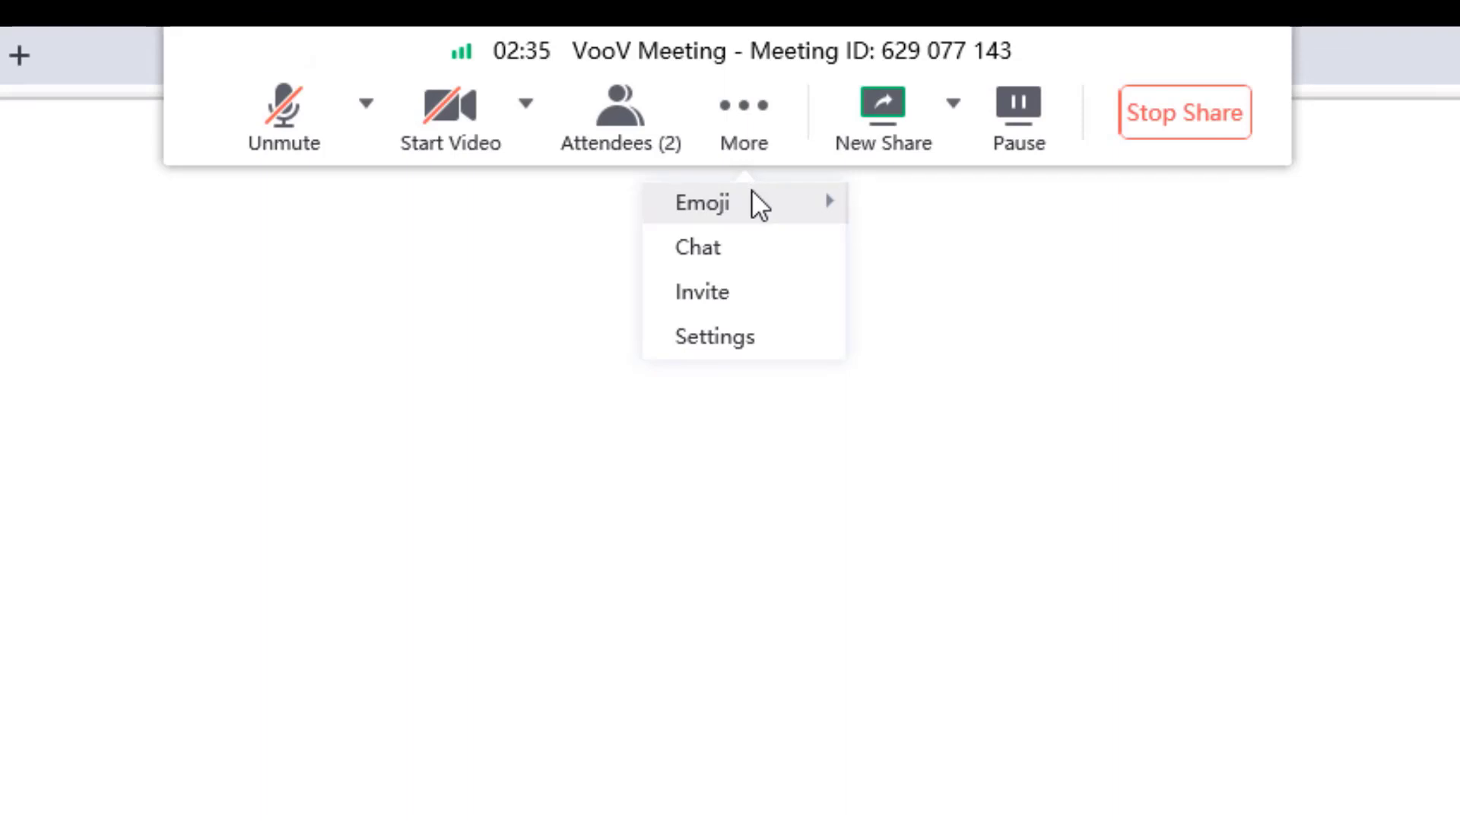
left_click(752, 191)
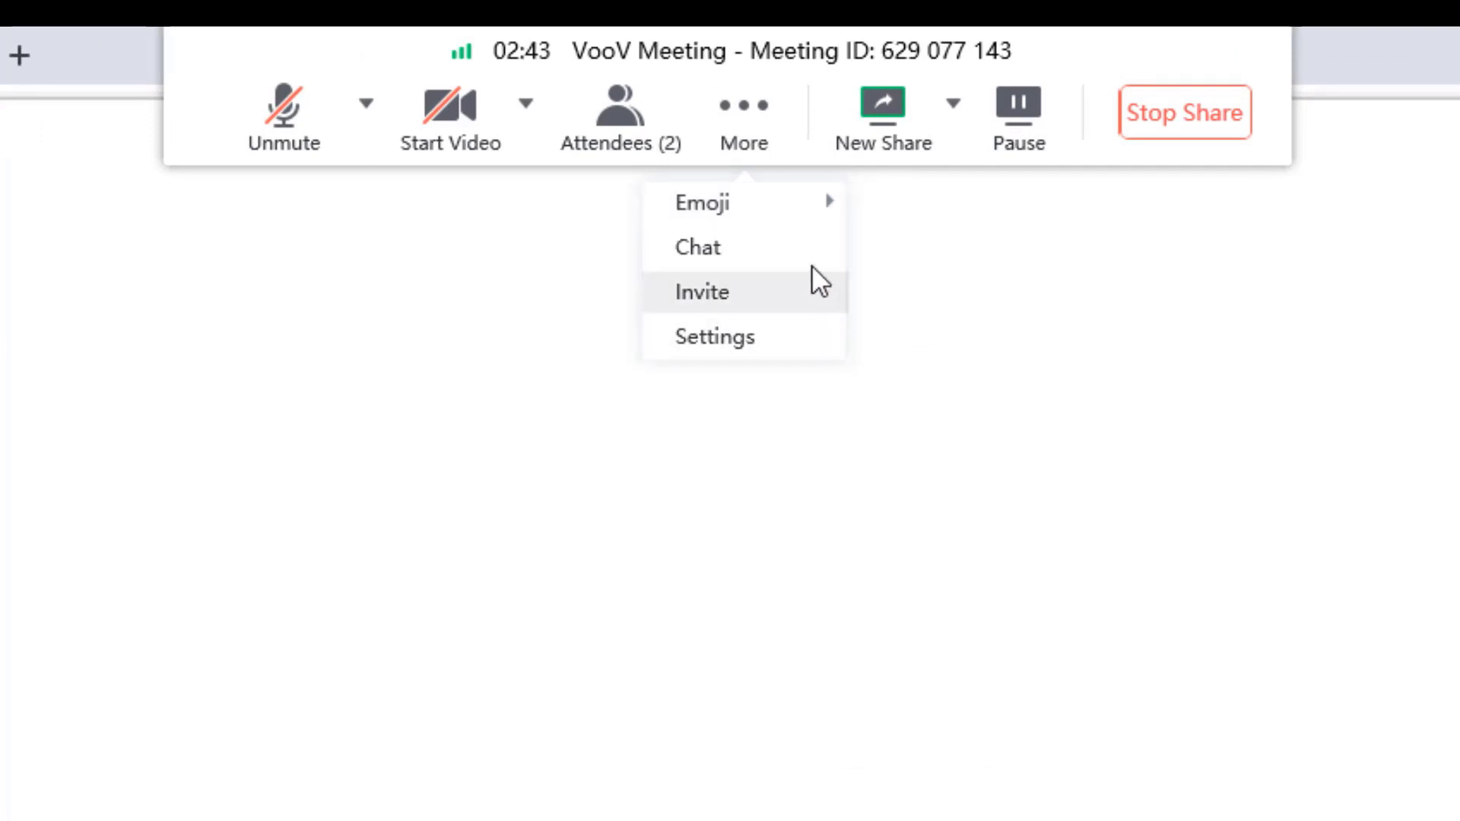
mouse_move(783, 207)
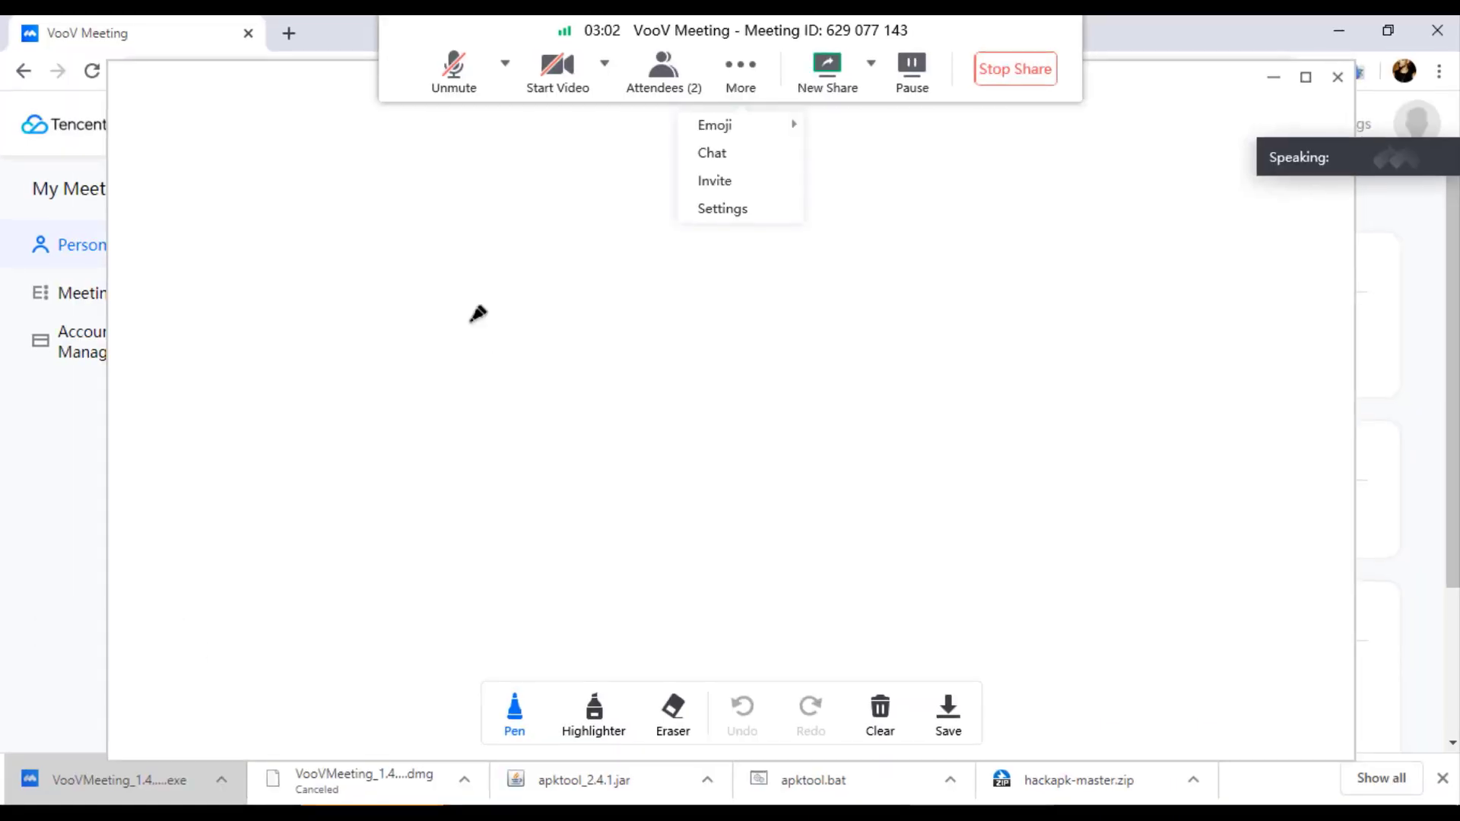
Clear a stray pen stroke, then handwrite 'Hi' with a long underline on the whiteboard
left_click_drag(464, 327, 505, 329)
left_click(880, 709)
mouse_move(405, 303)
left_mouse_down()
mouse_move(409, 481)
mouse_move(448, 458)
left_mouse_up()
left_click_drag(404, 390, 440, 380)
mouse_move(460, 365)
left_mouse_down()
mouse_move(470, 425)
mouse_move(517, 408)
left_mouse_up()
left_click(472, 335)
left_click_drag(401, 542, 727, 314)
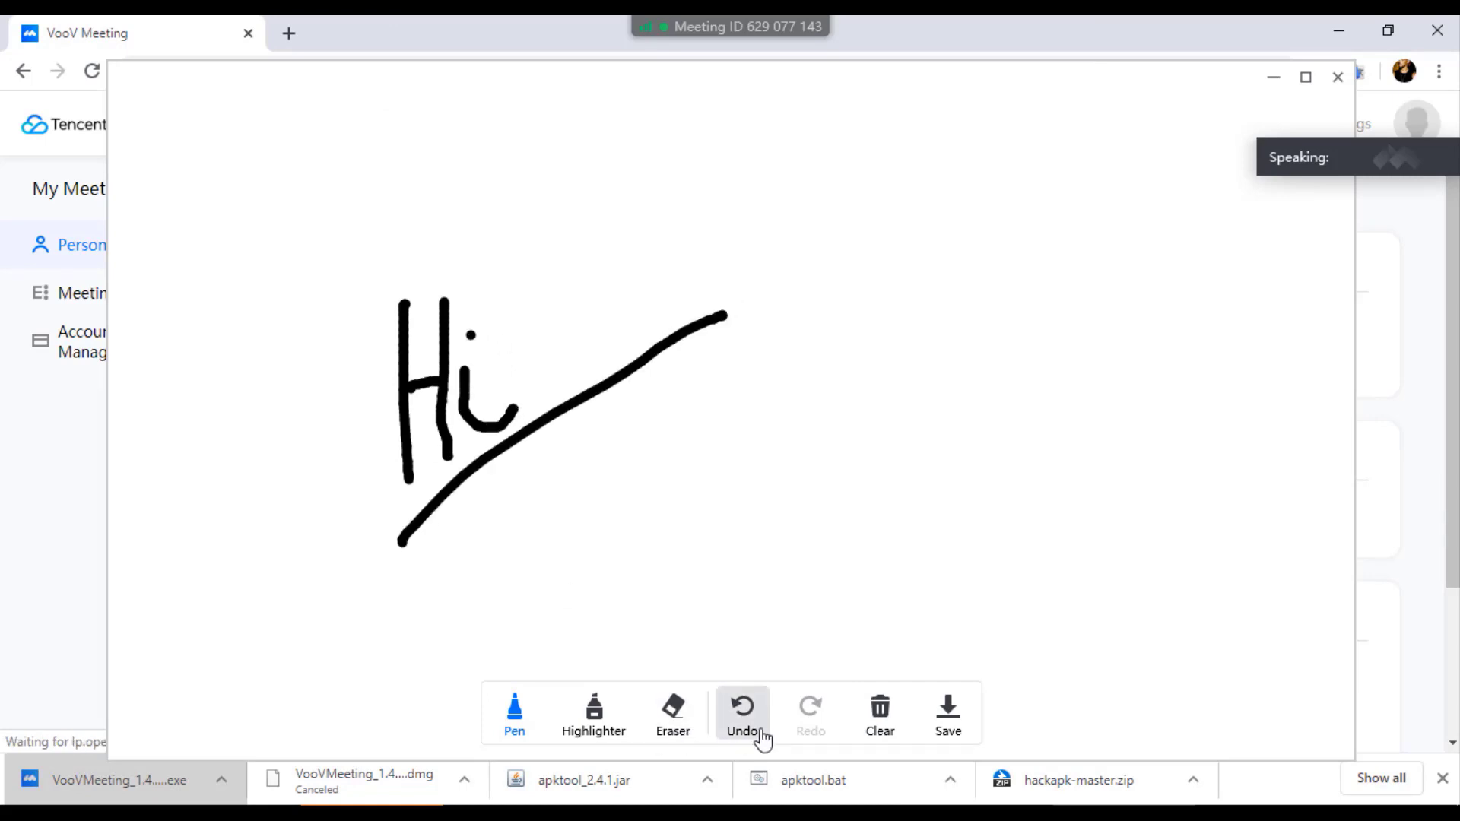
mouse_move(663, 20)
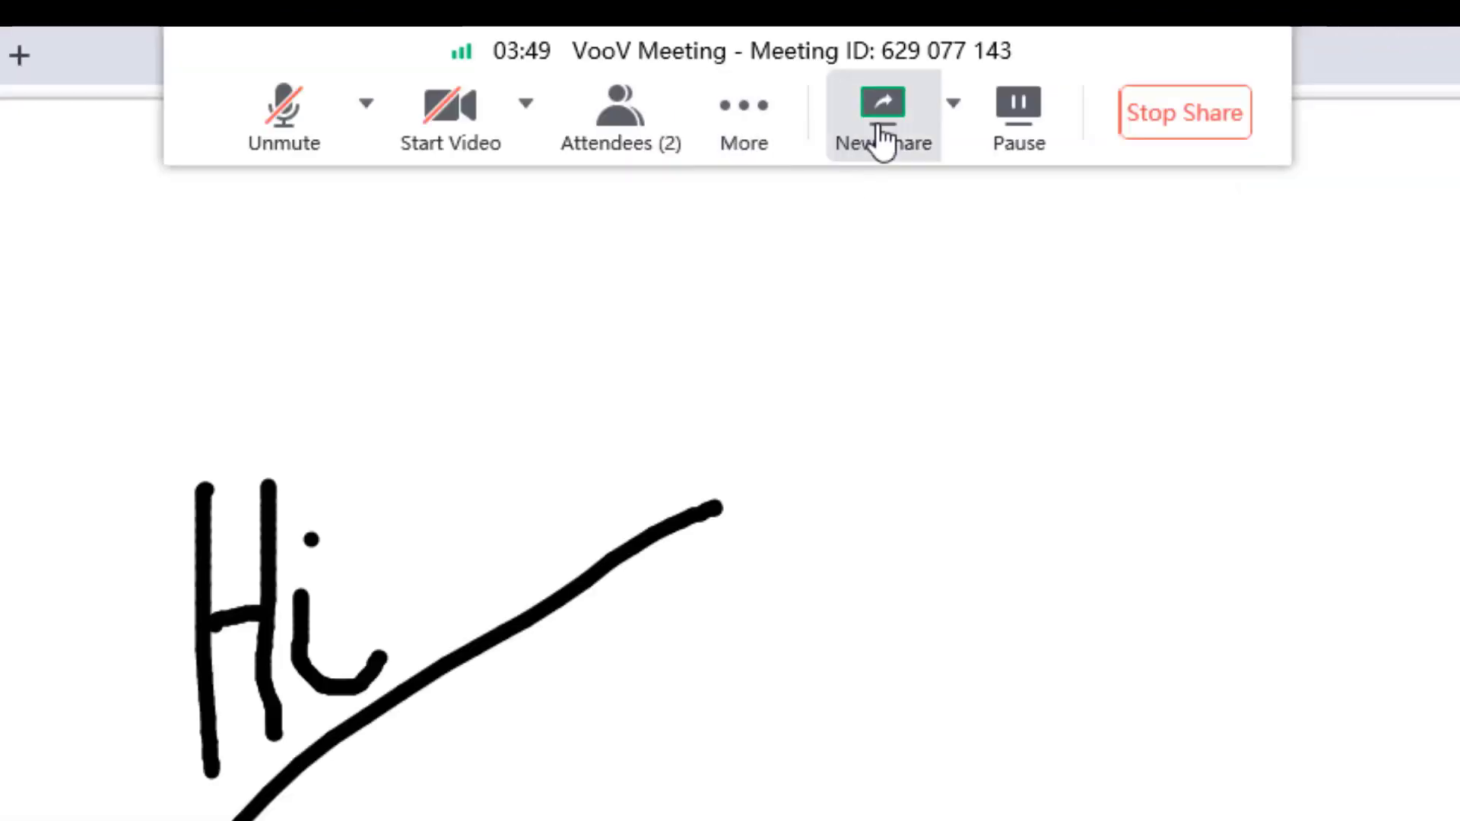
left_click(950, 129)
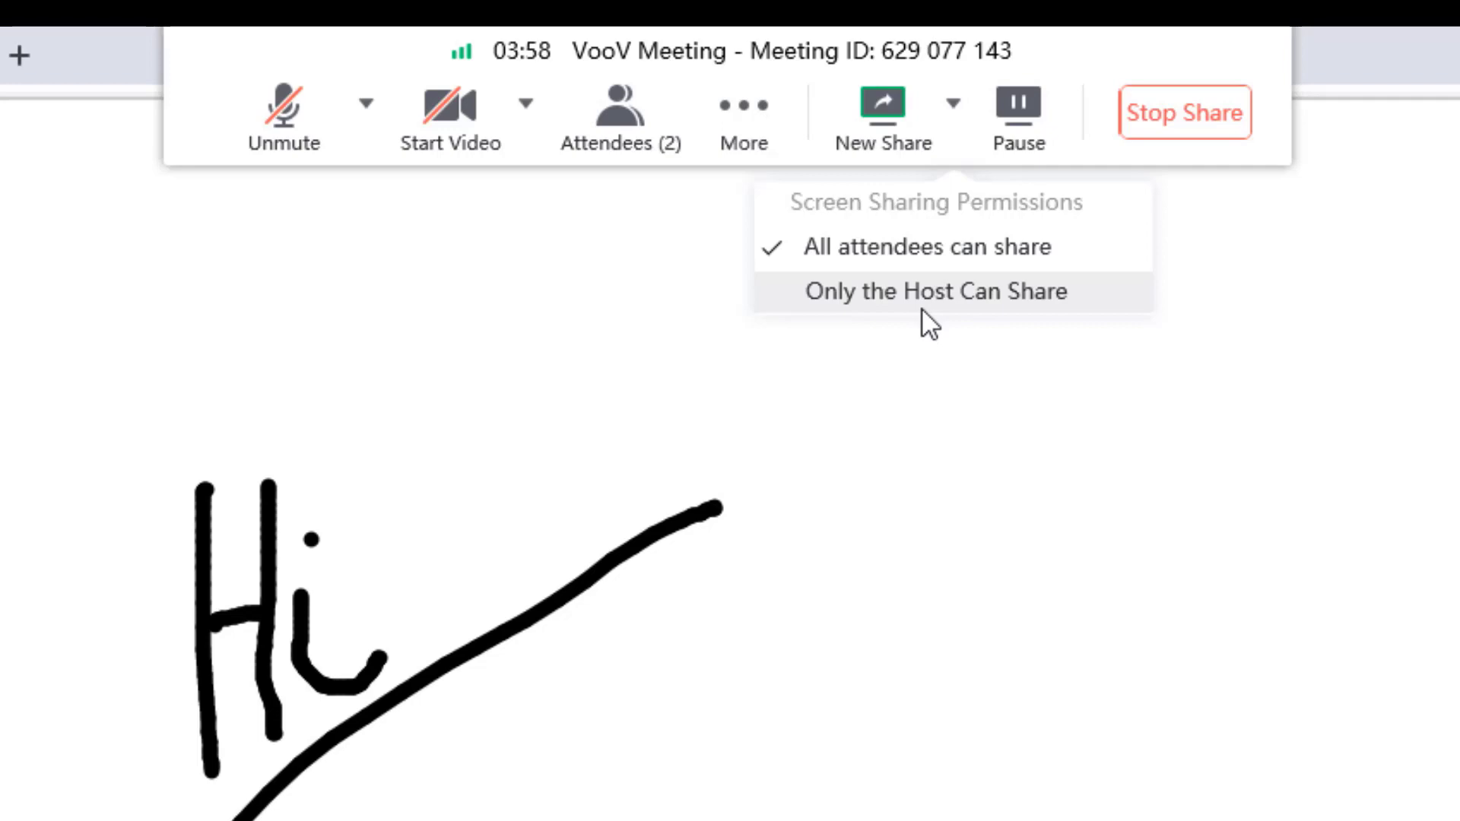
left_click(734, 118)
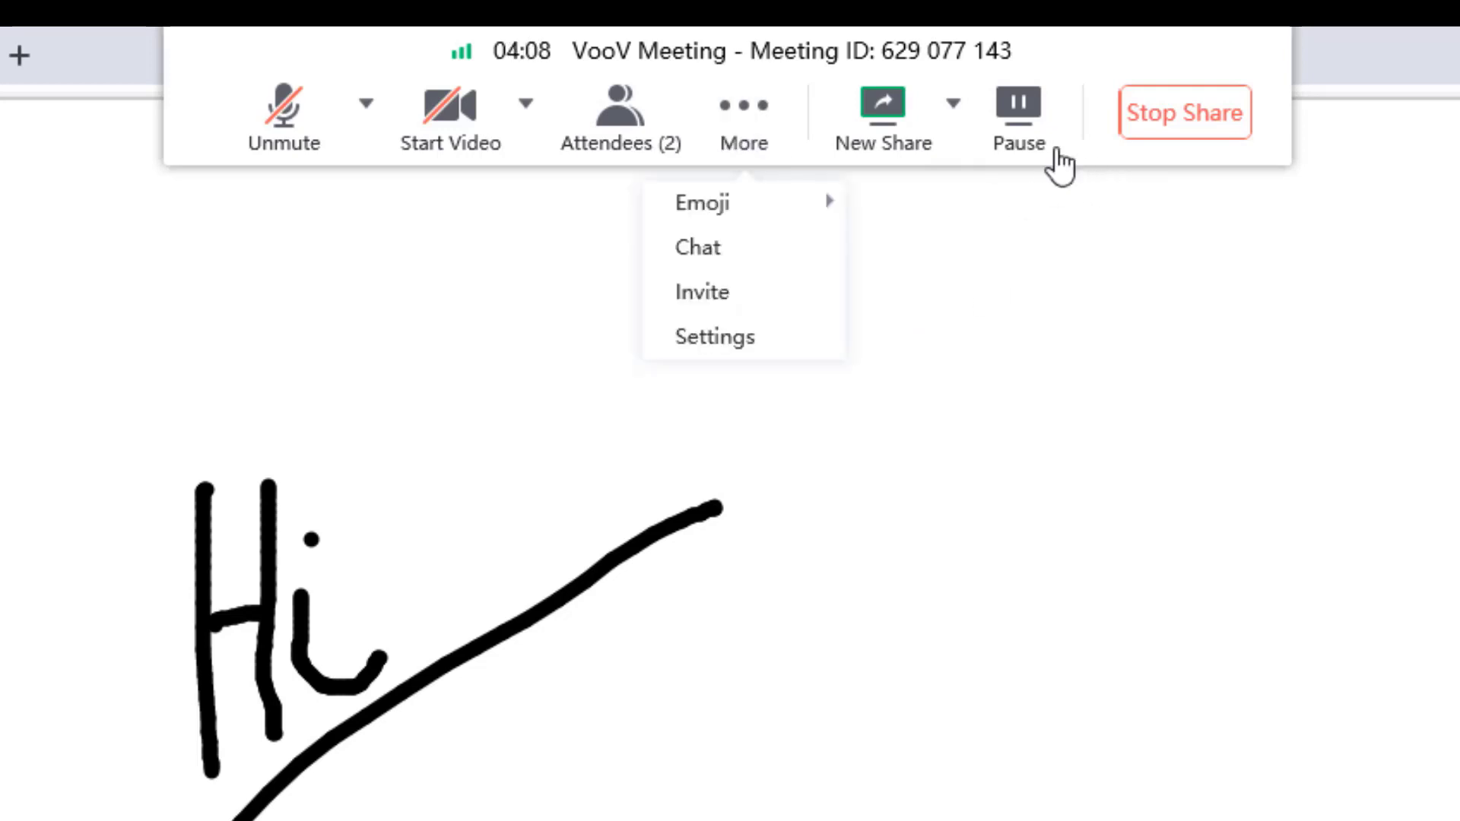
Replace the whiteboard share with the Google Chrome window via New Share
left_click(909, 125)
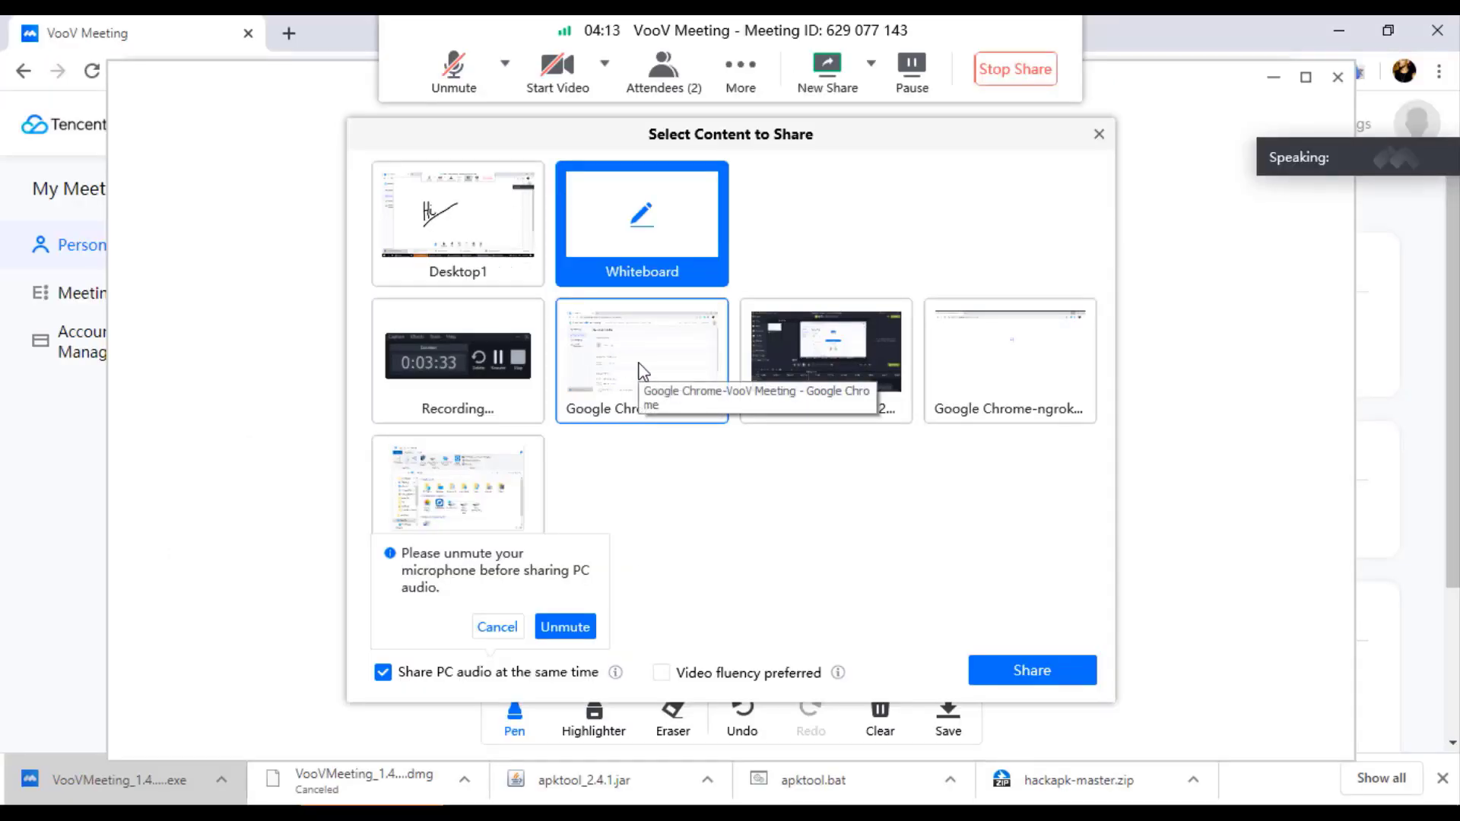
left_click(643, 372)
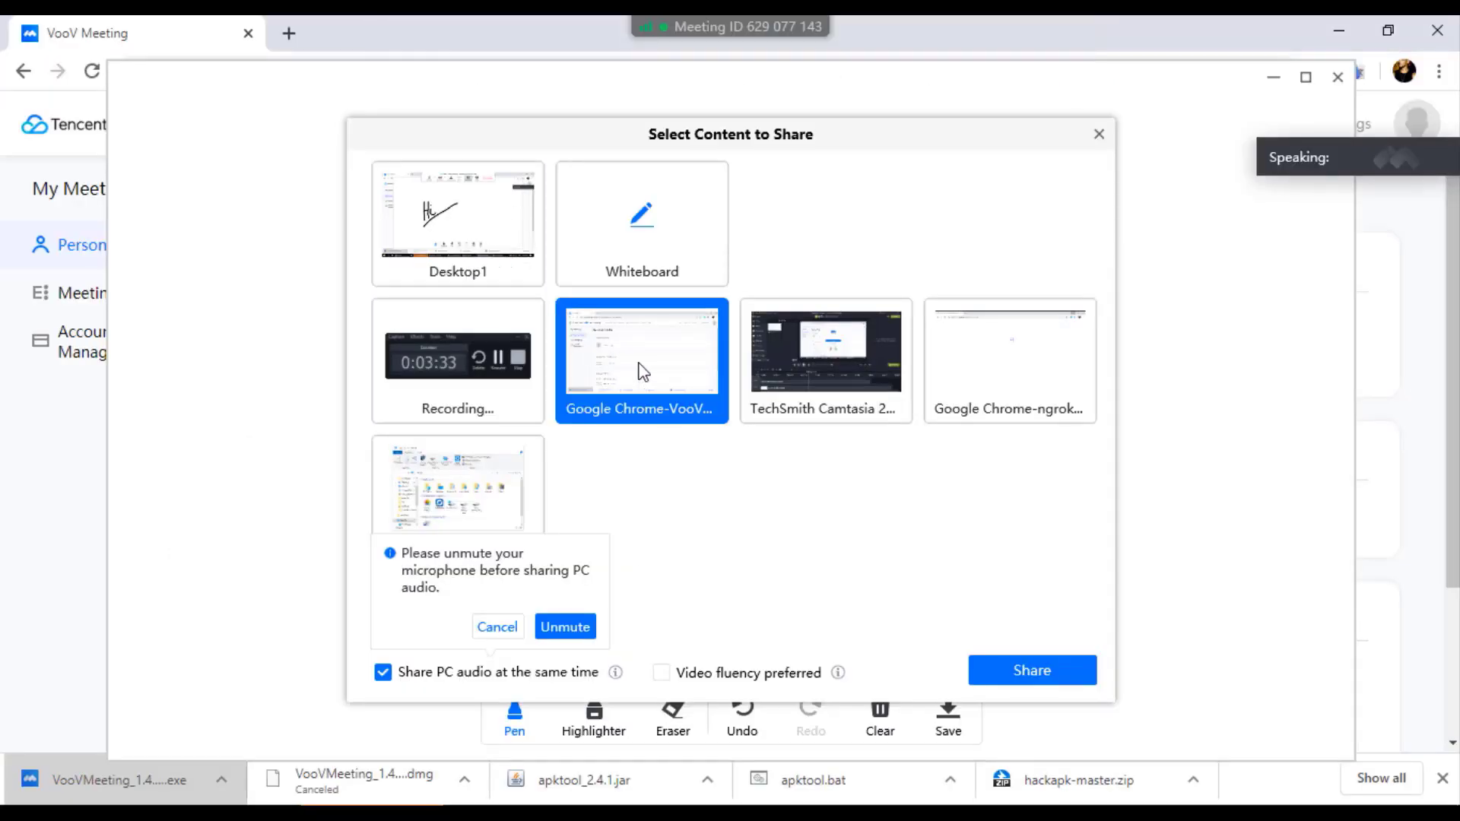
left_click(1021, 677)
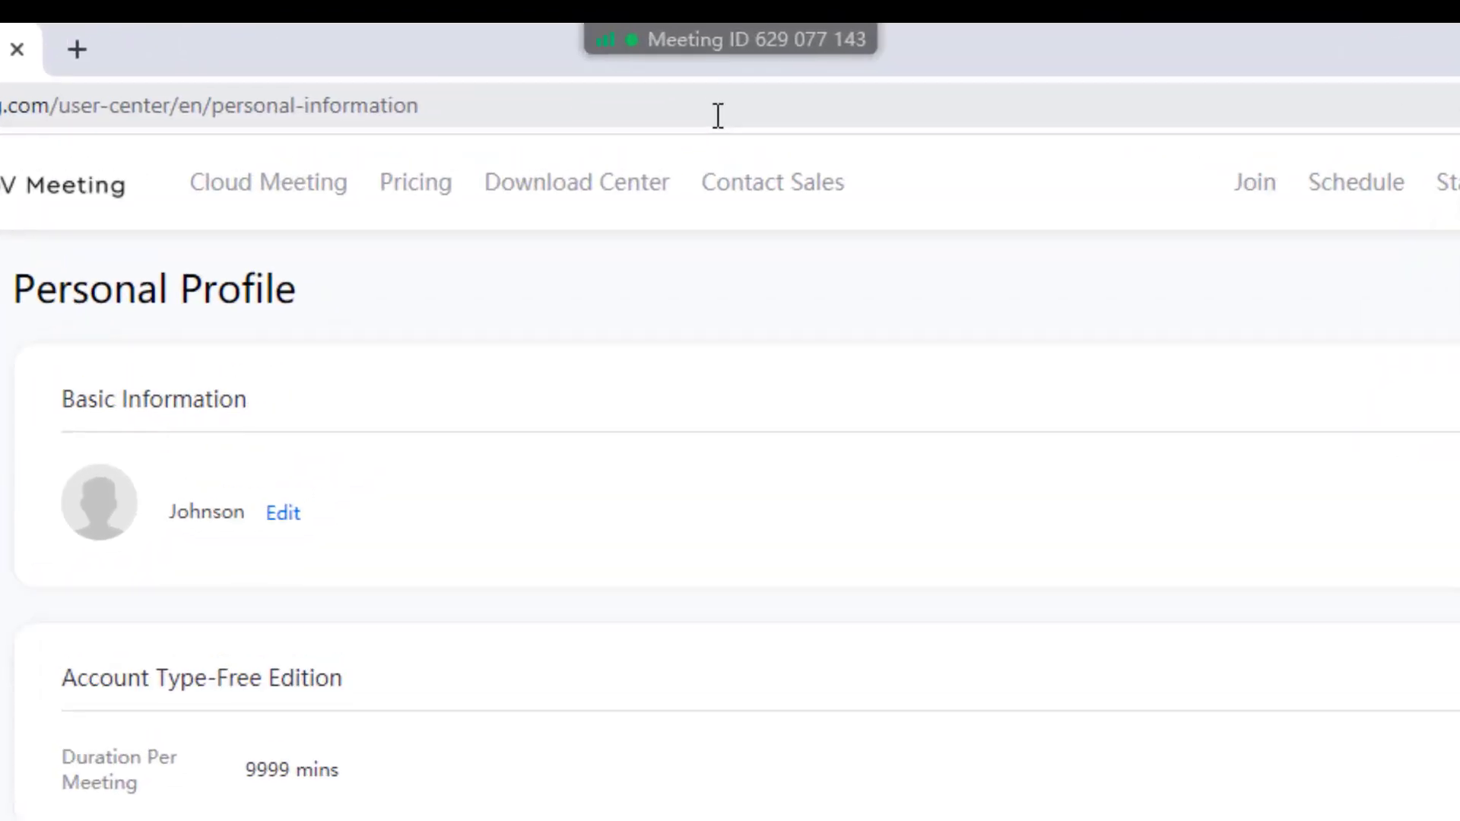
Enable annotation on the shared profile page, draw a red pen line, then undo it
mouse_move(715, 49)
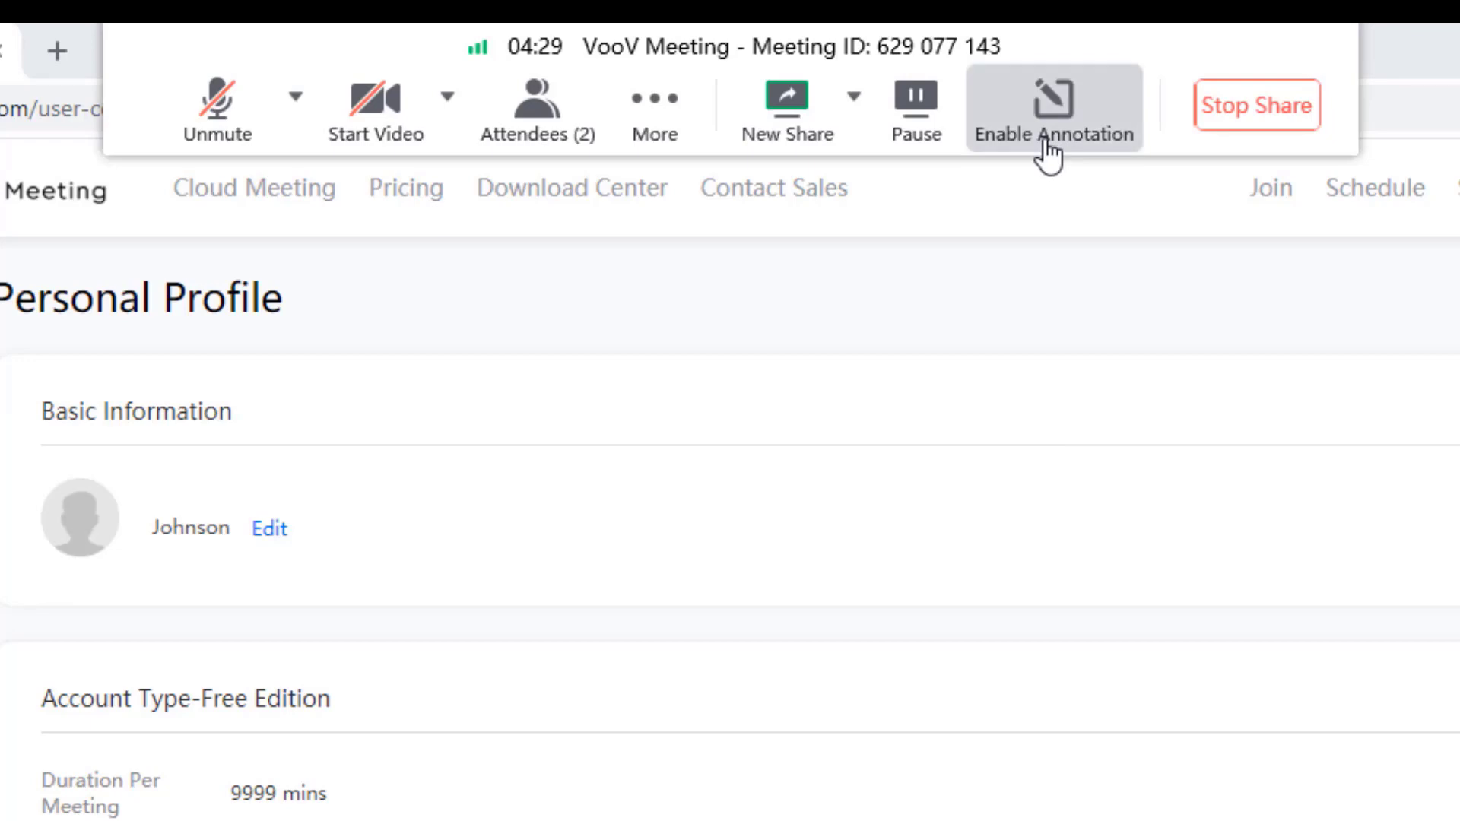
left_click(1050, 152)
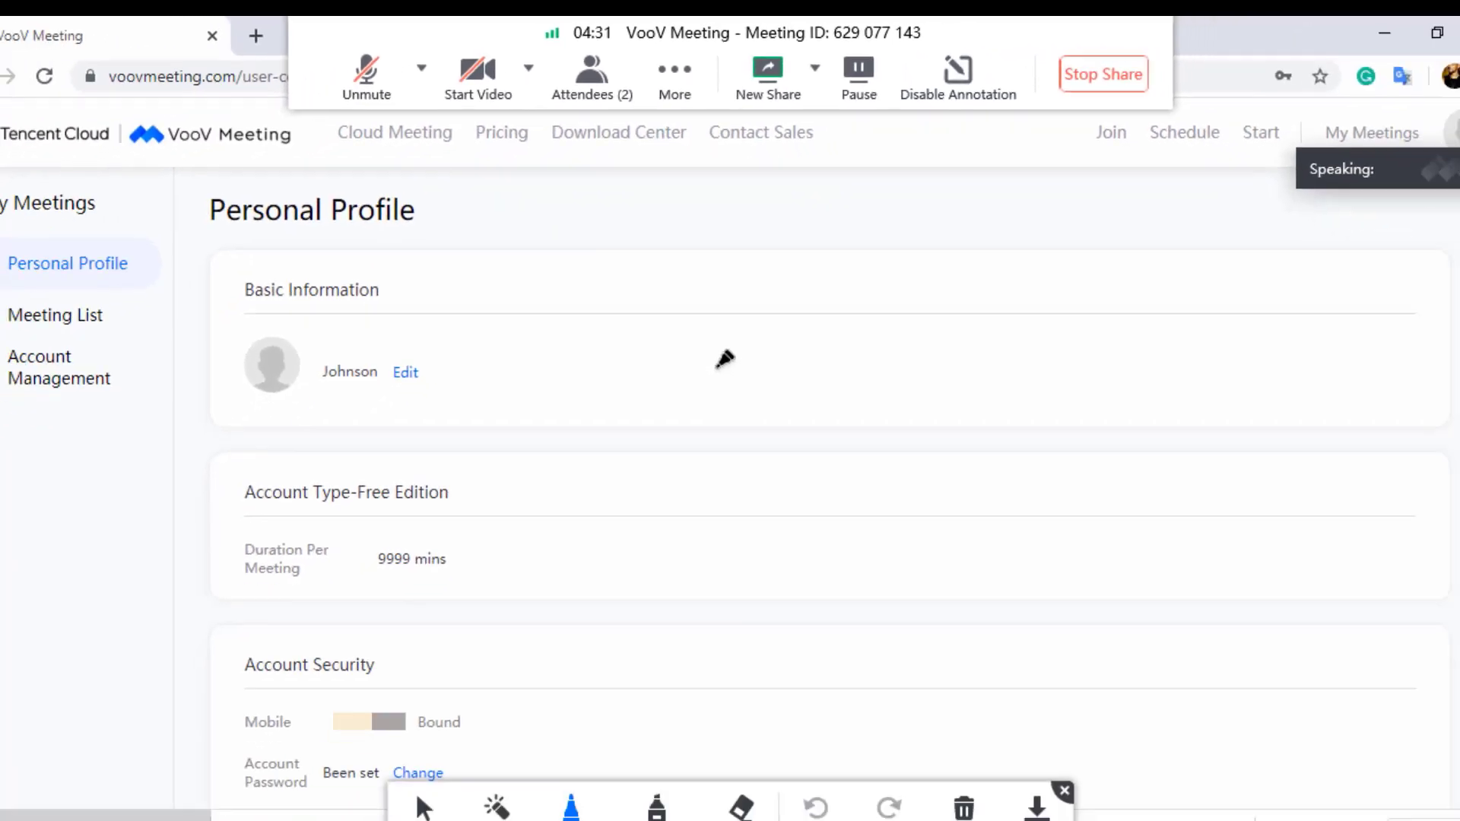
left_click_drag(603, 487, 800, 481)
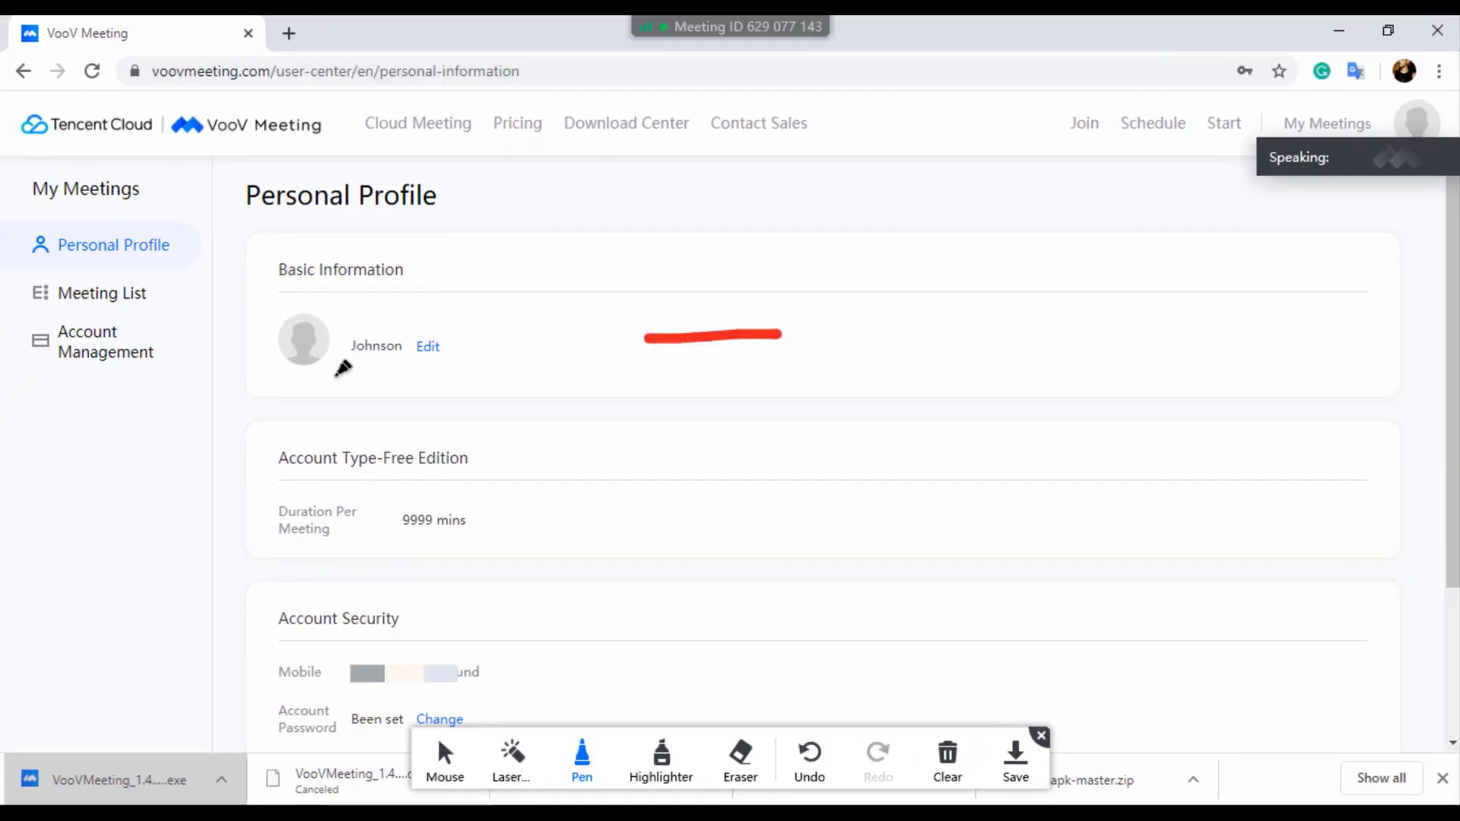
left_click(809, 756)
Point with the laser, highlight the profile name, clear all marks, and disable annotation
mouse_move(943, 85)
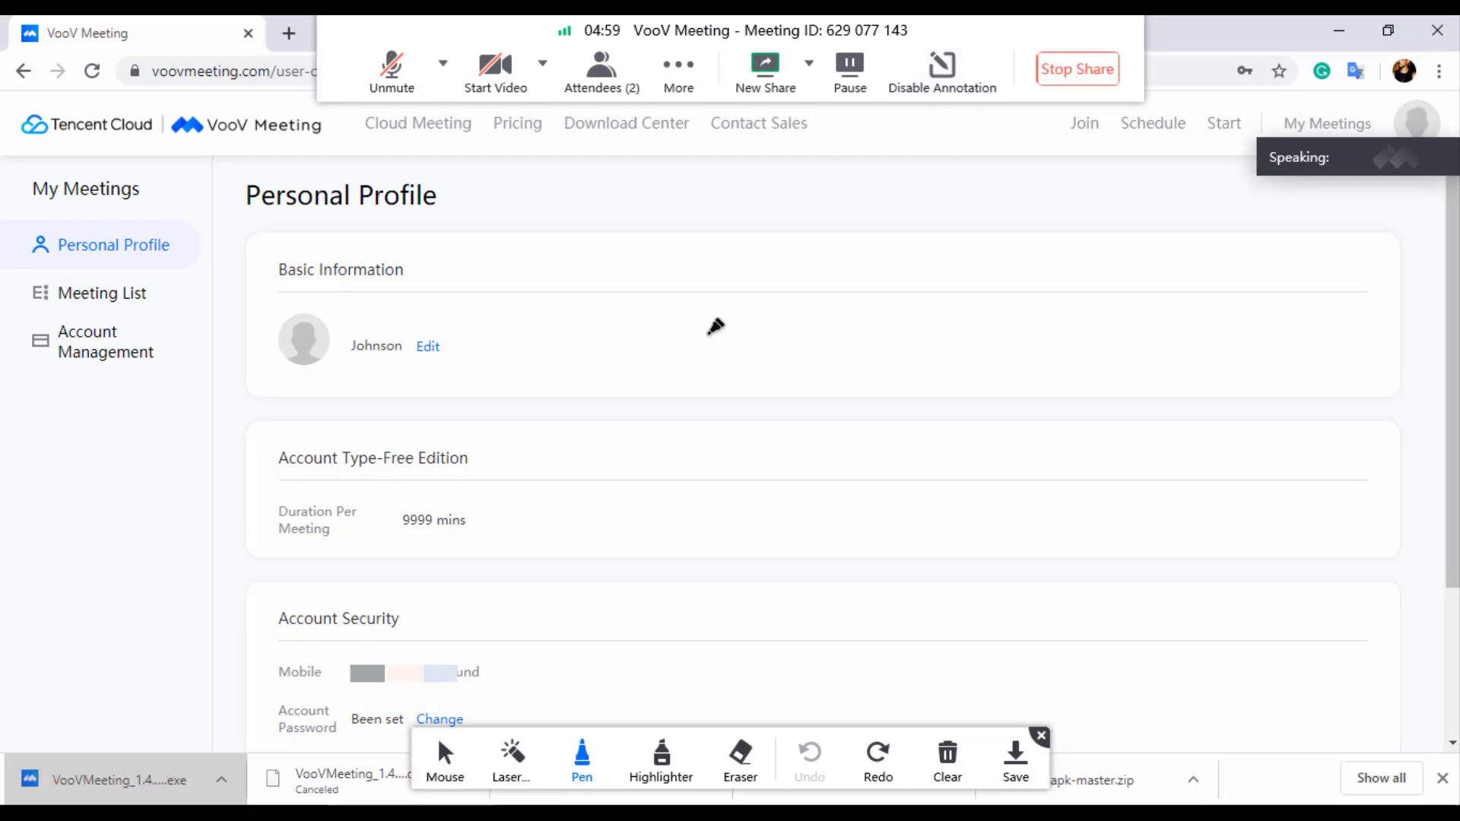
left_click(510, 770)
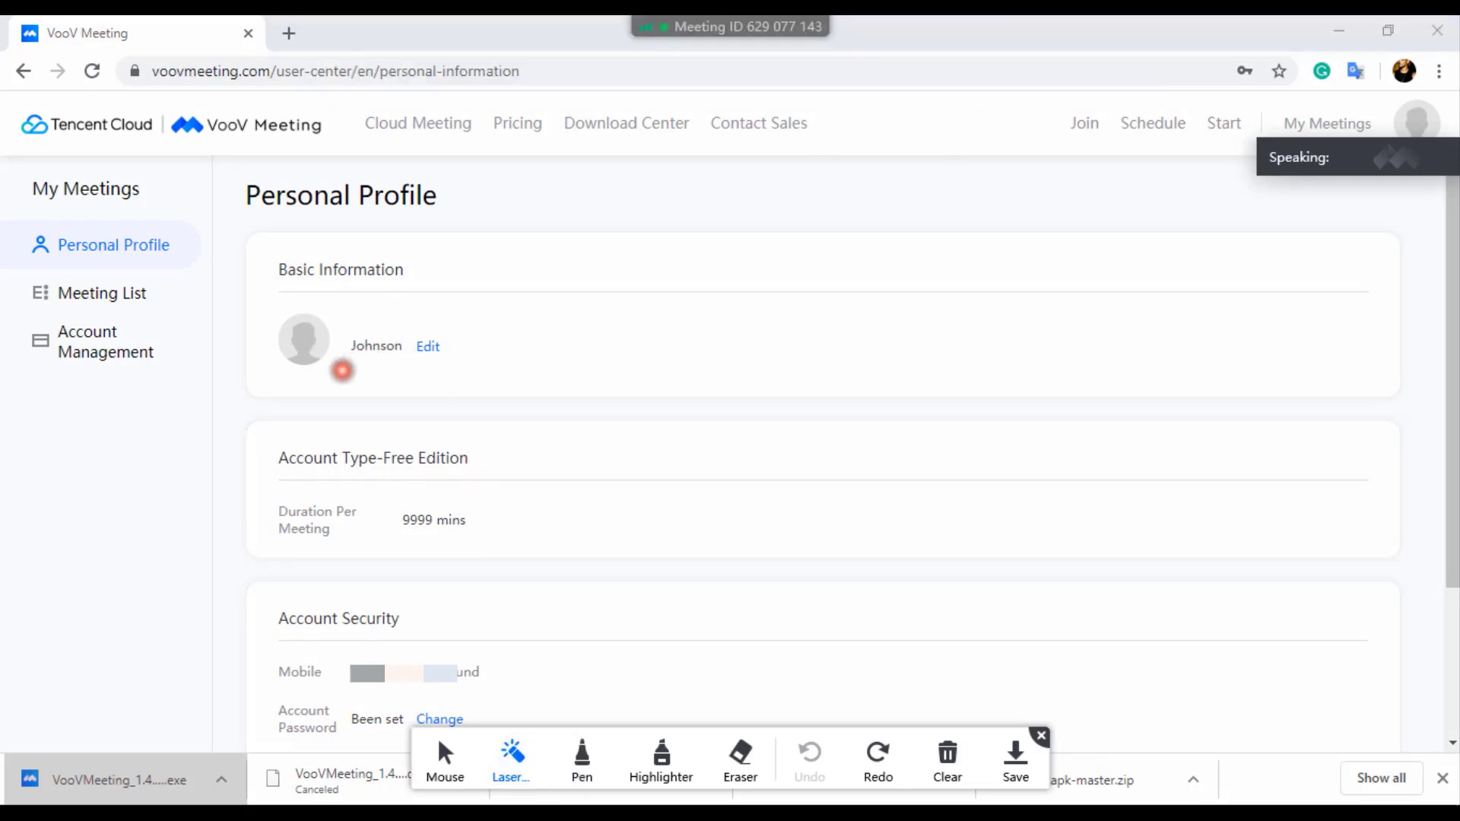
left_click(660, 757)
left_click_drag(347, 347, 449, 348)
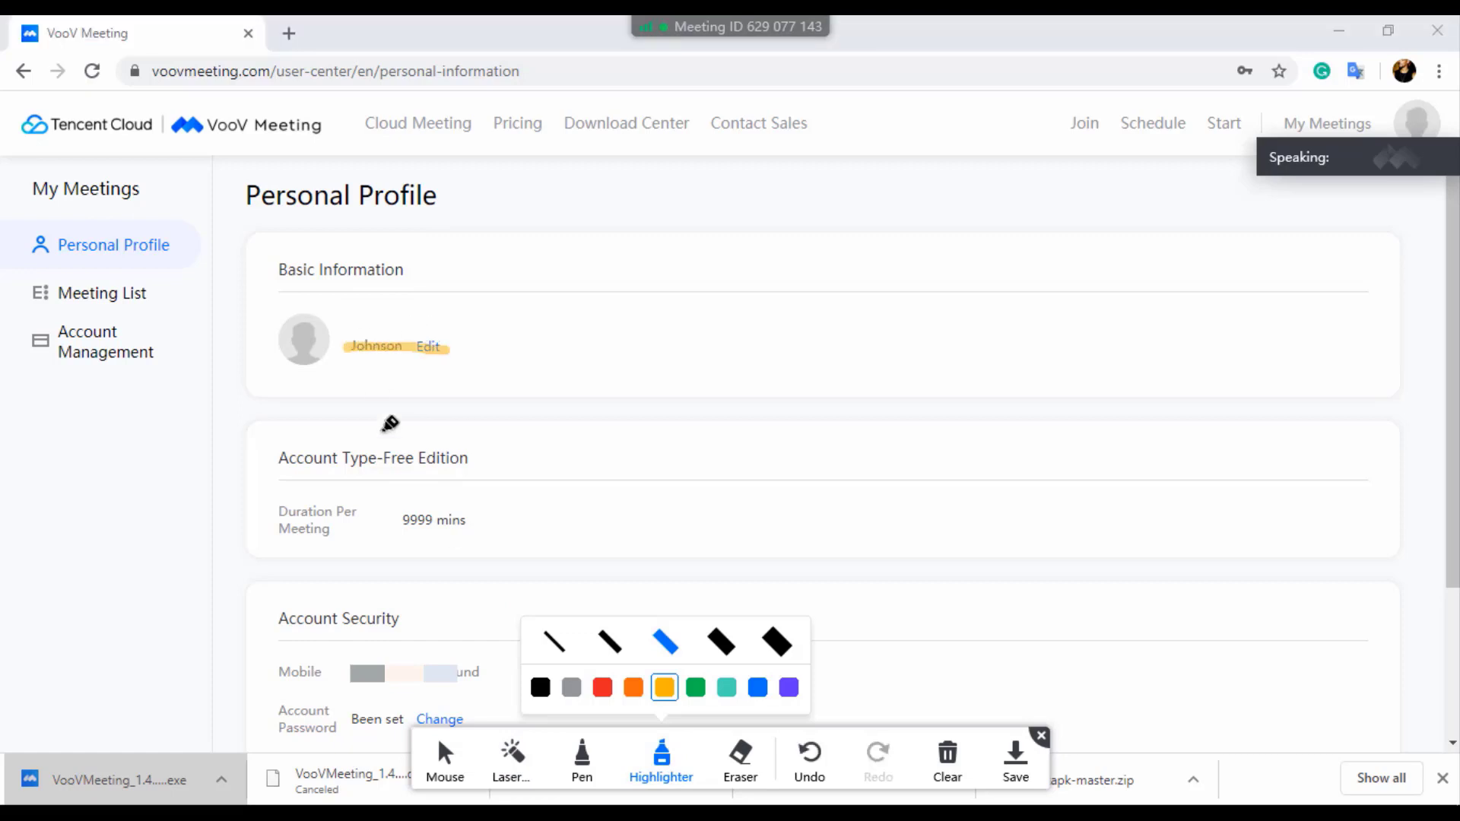
left_click(947, 757)
mouse_move(692, 21)
left_click(940, 70)
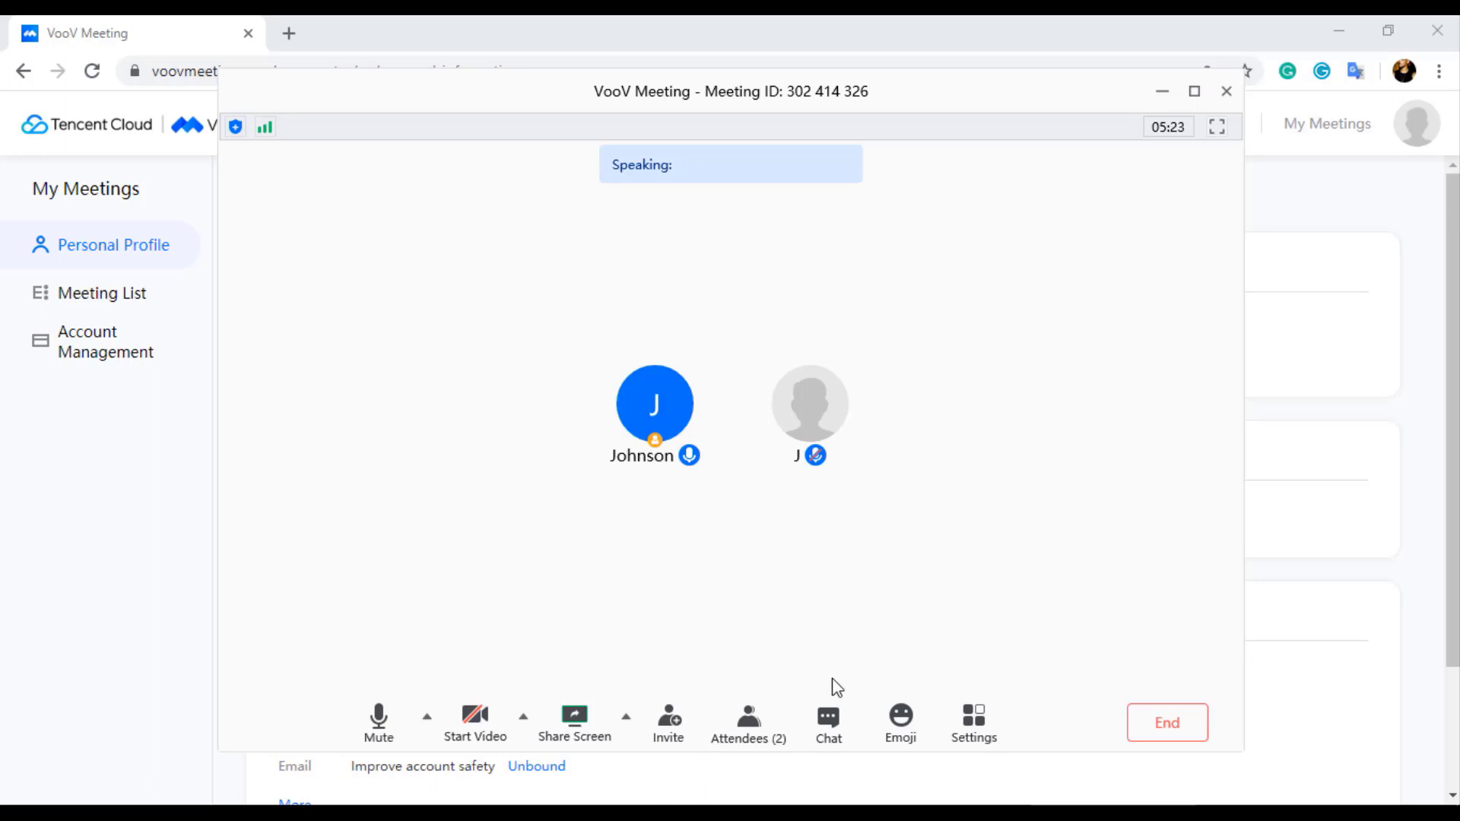
Open the chat panel addressed to Everyone and send a raised-hand reaction
left_click(829, 719)
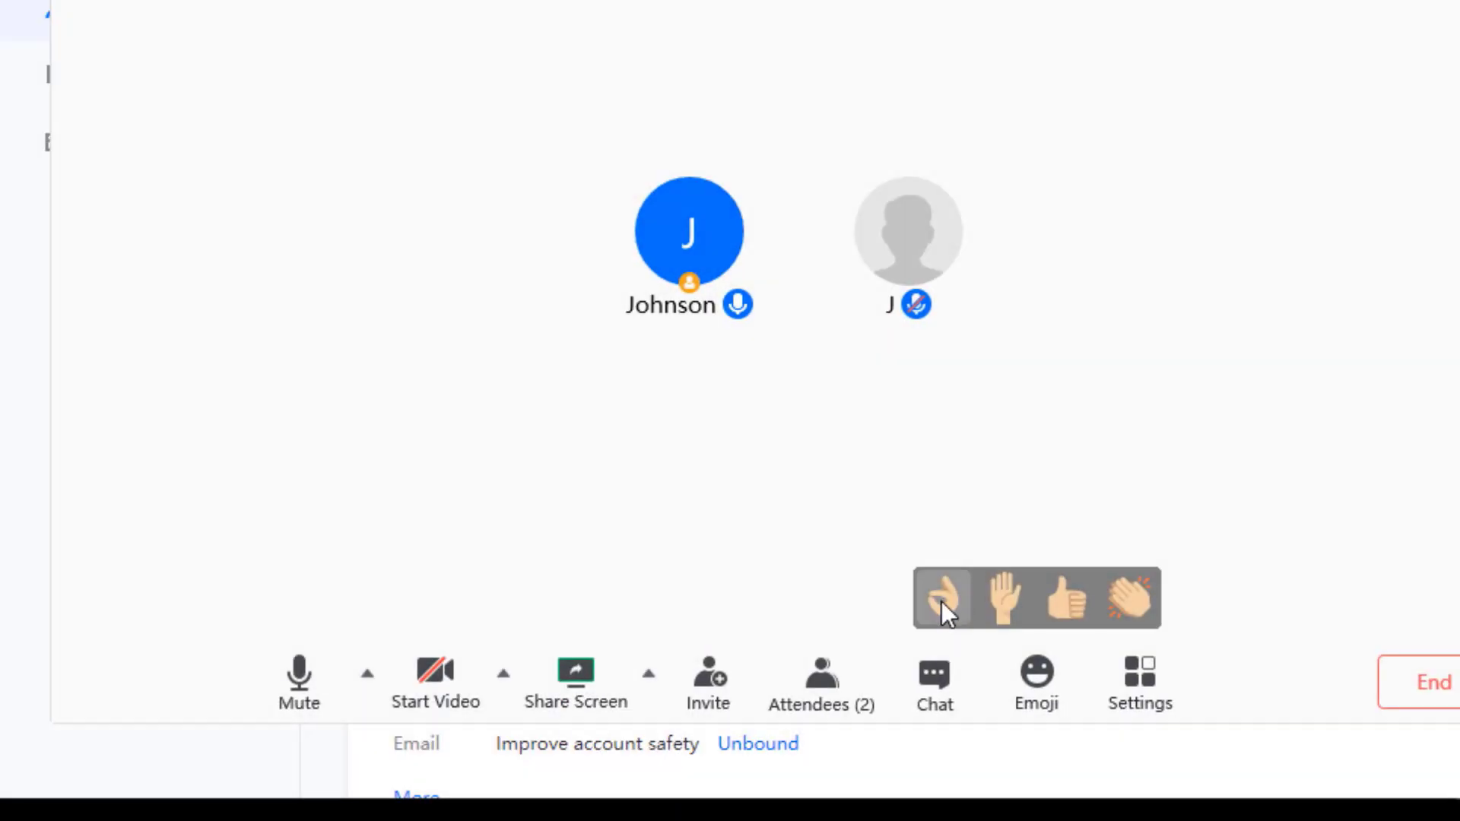
left_click(1002, 598)
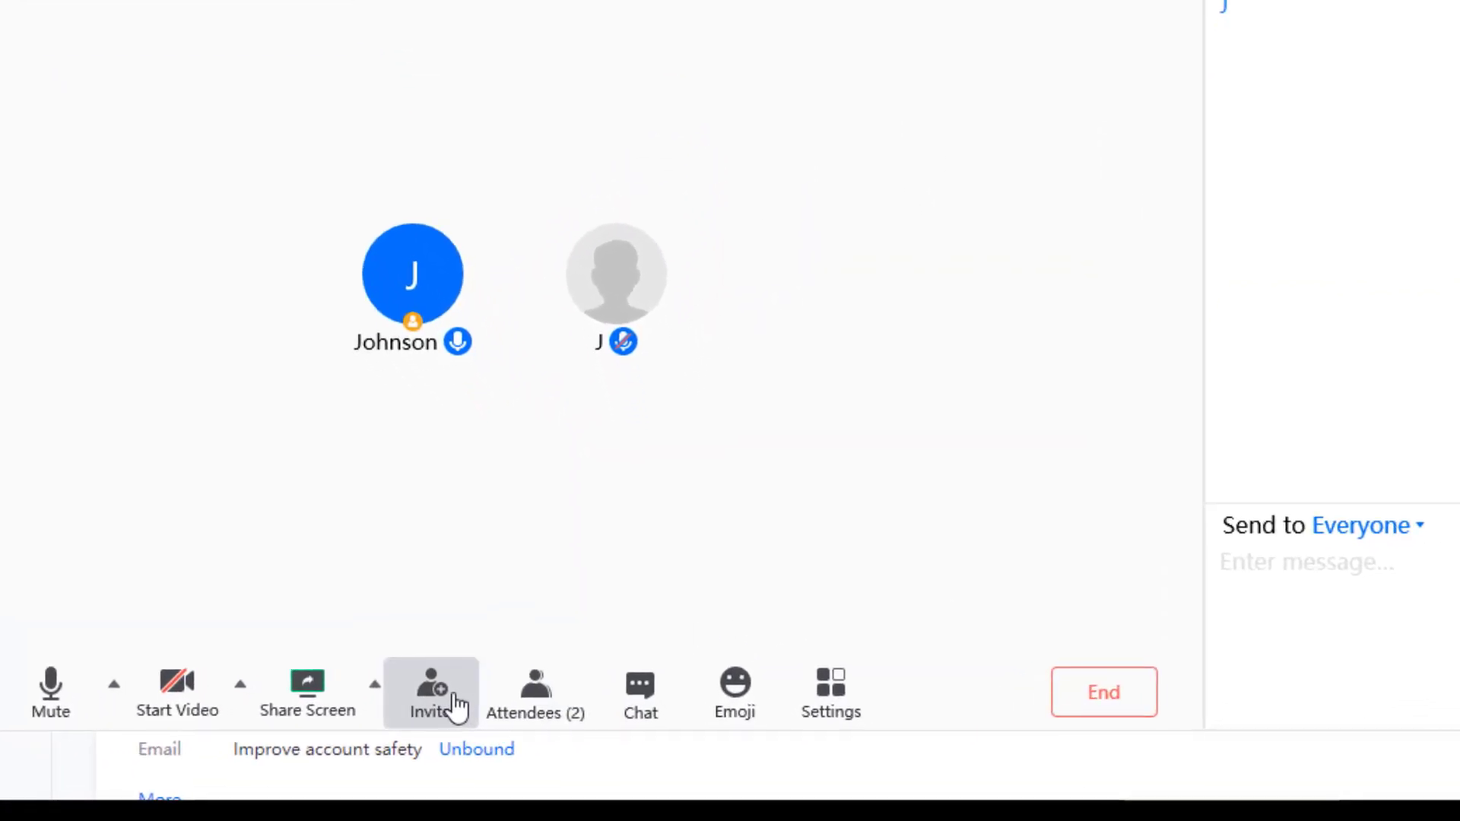
left_click(431, 694)
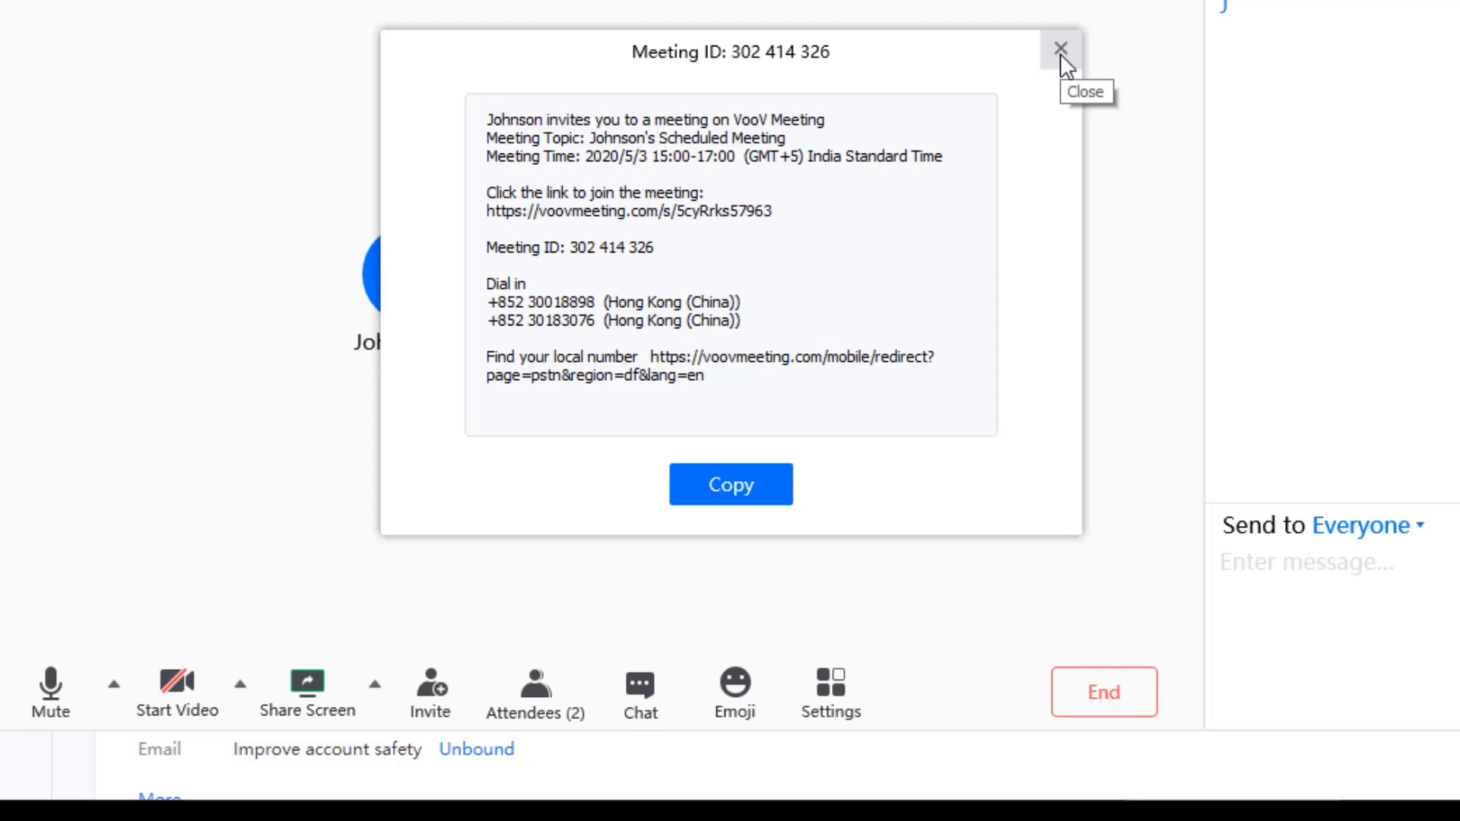
left_click(1061, 50)
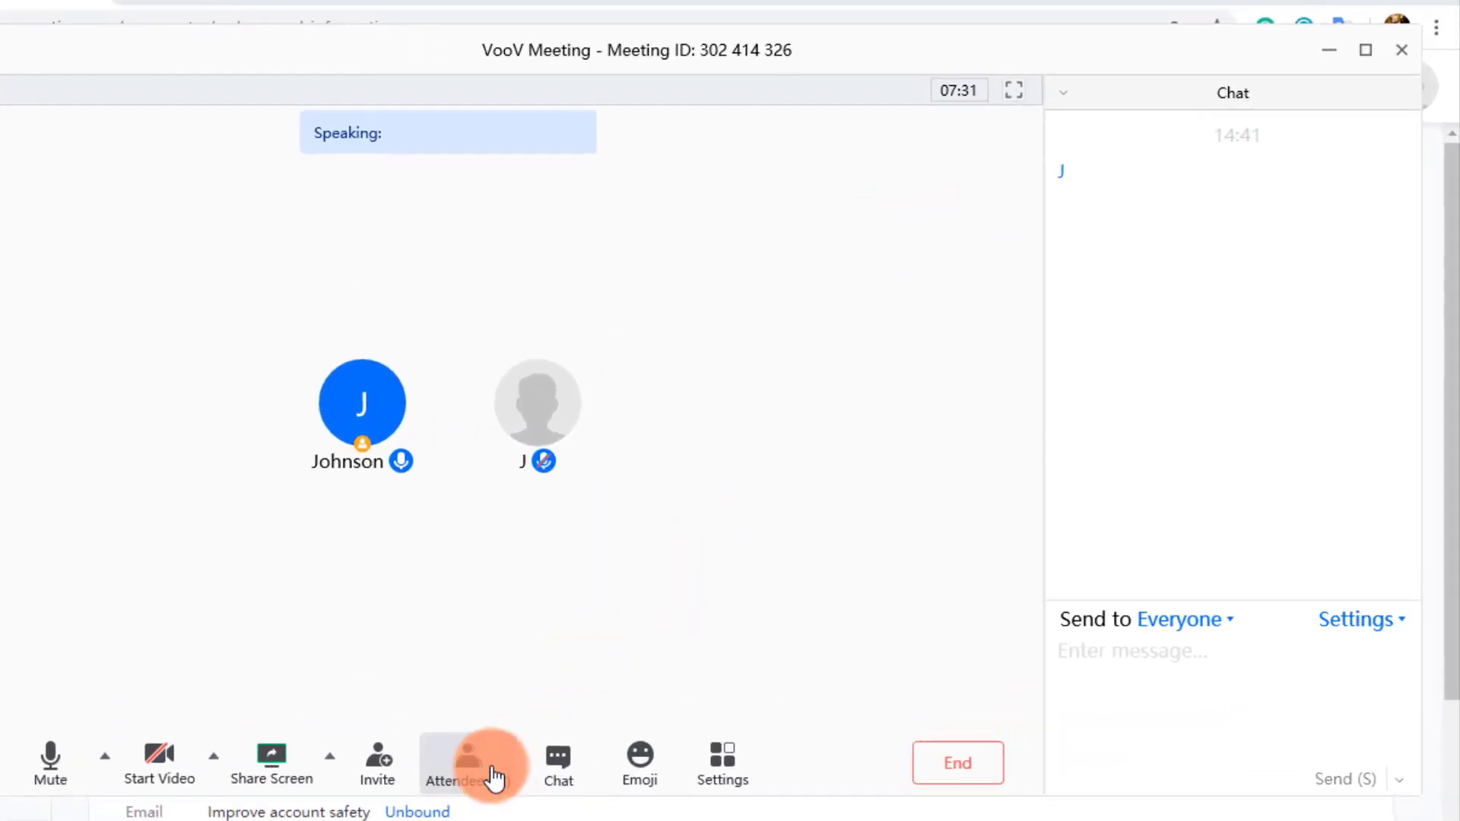
Open the attendee list and confirm Mute All for everyone in the meeting
left_click(469, 768)
mouse_move(1267, 264)
left_click(1088, 397)
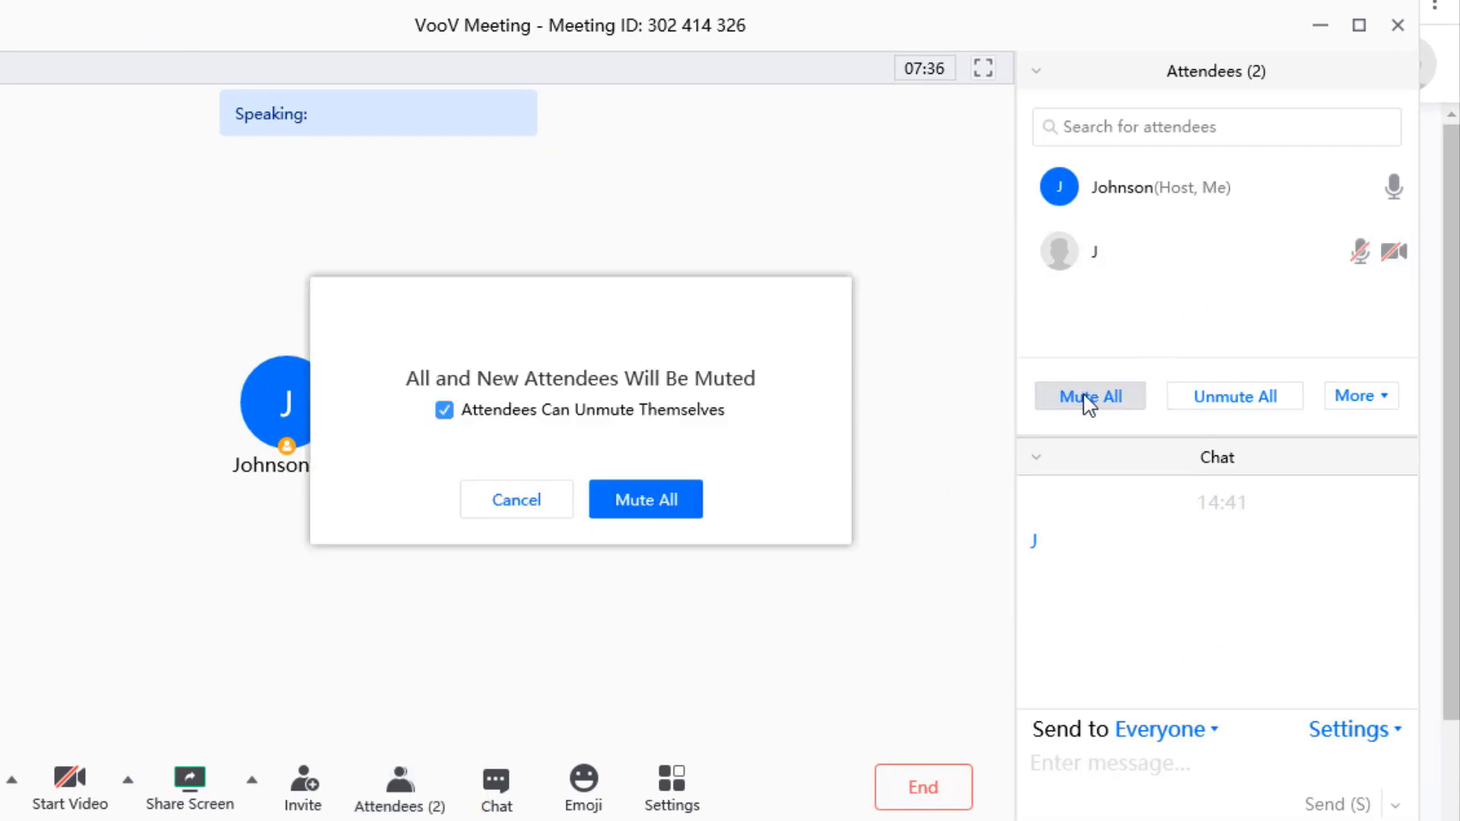
left_click(624, 508)
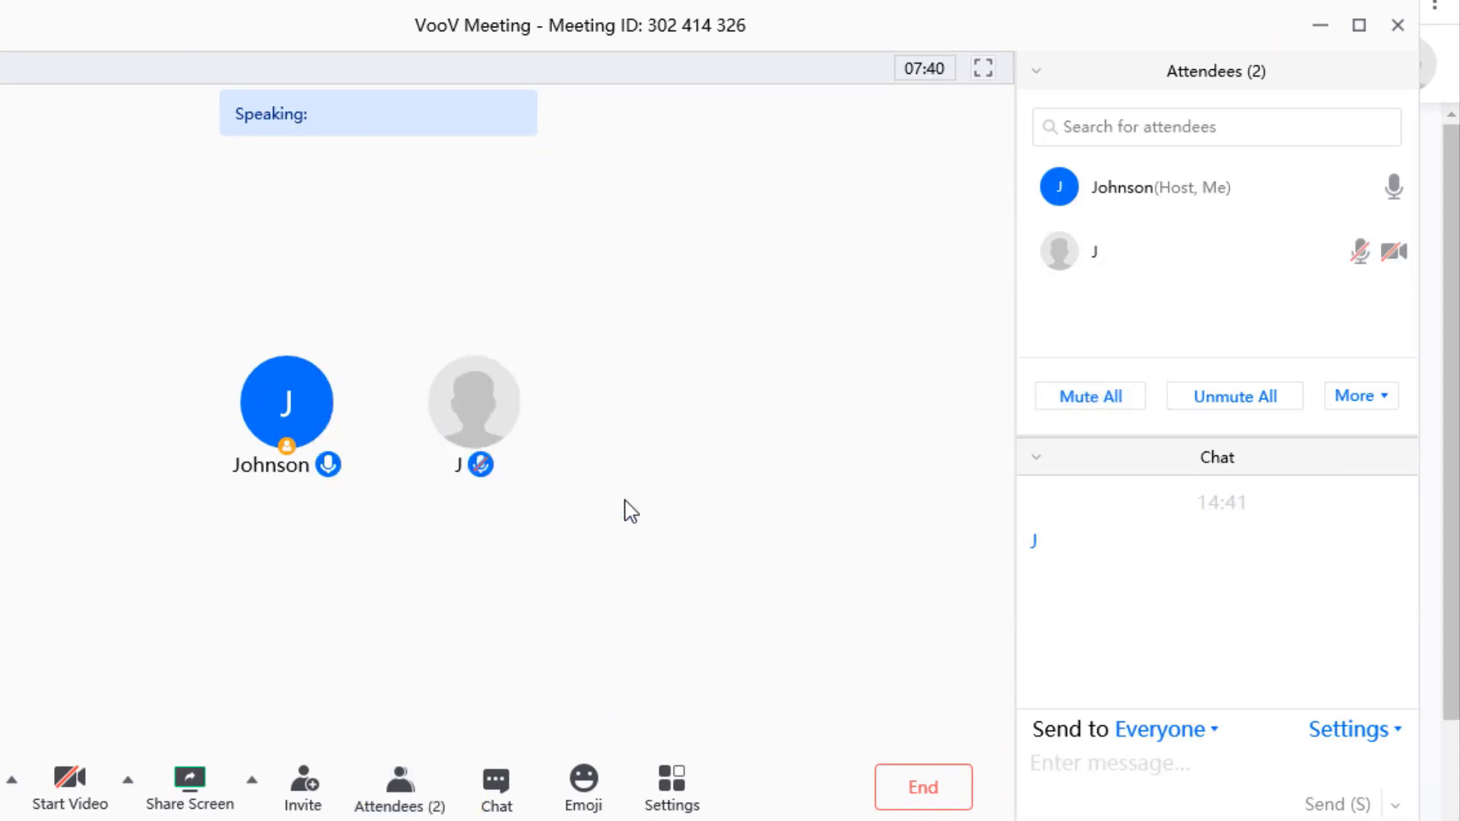
Re-mute the other attendee after they unmute, and show the More attendee options
mouse_move(1378, 251)
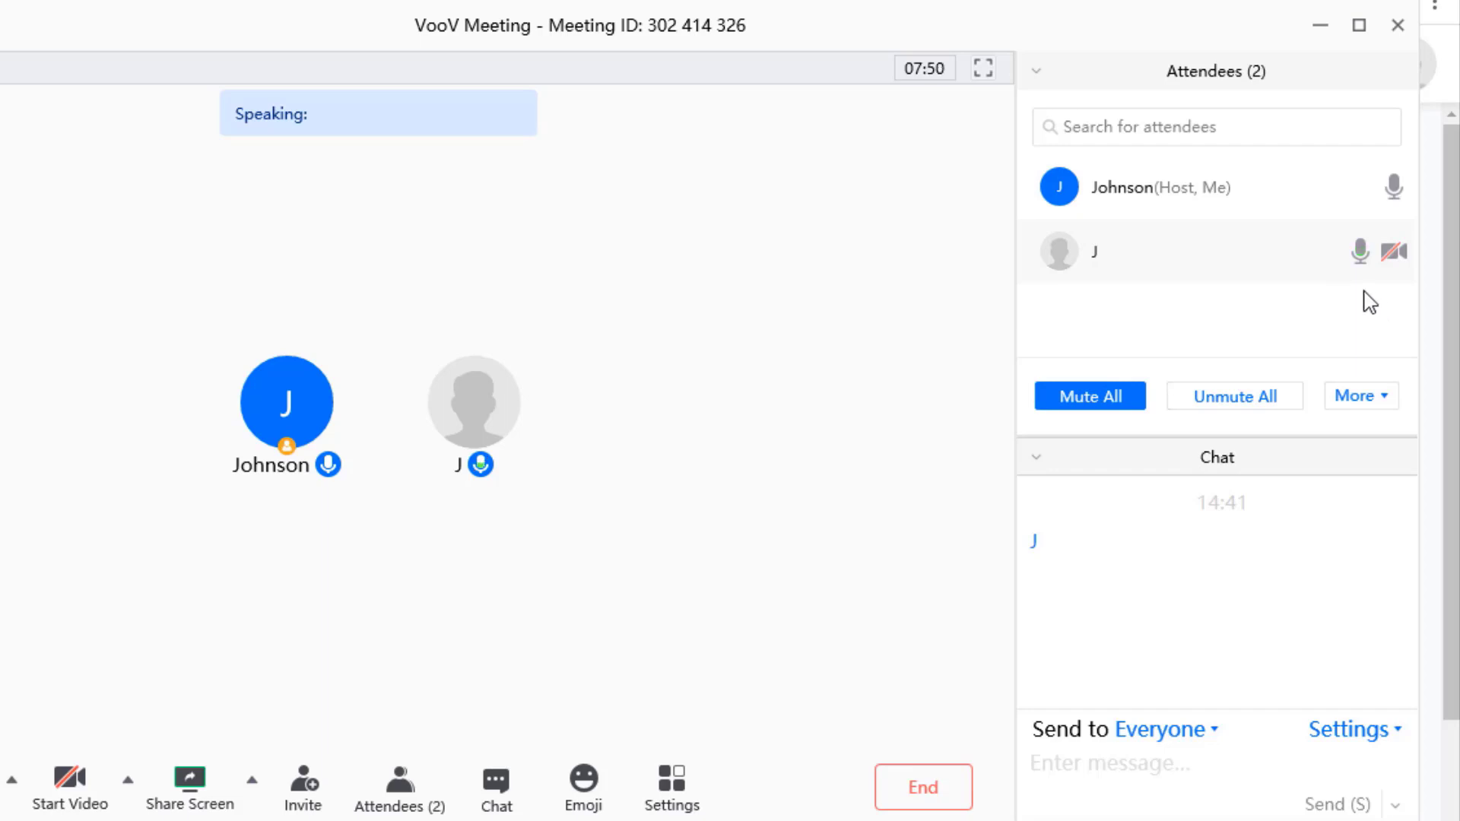
mouse_move(1356, 282)
left_click(1305, 259)
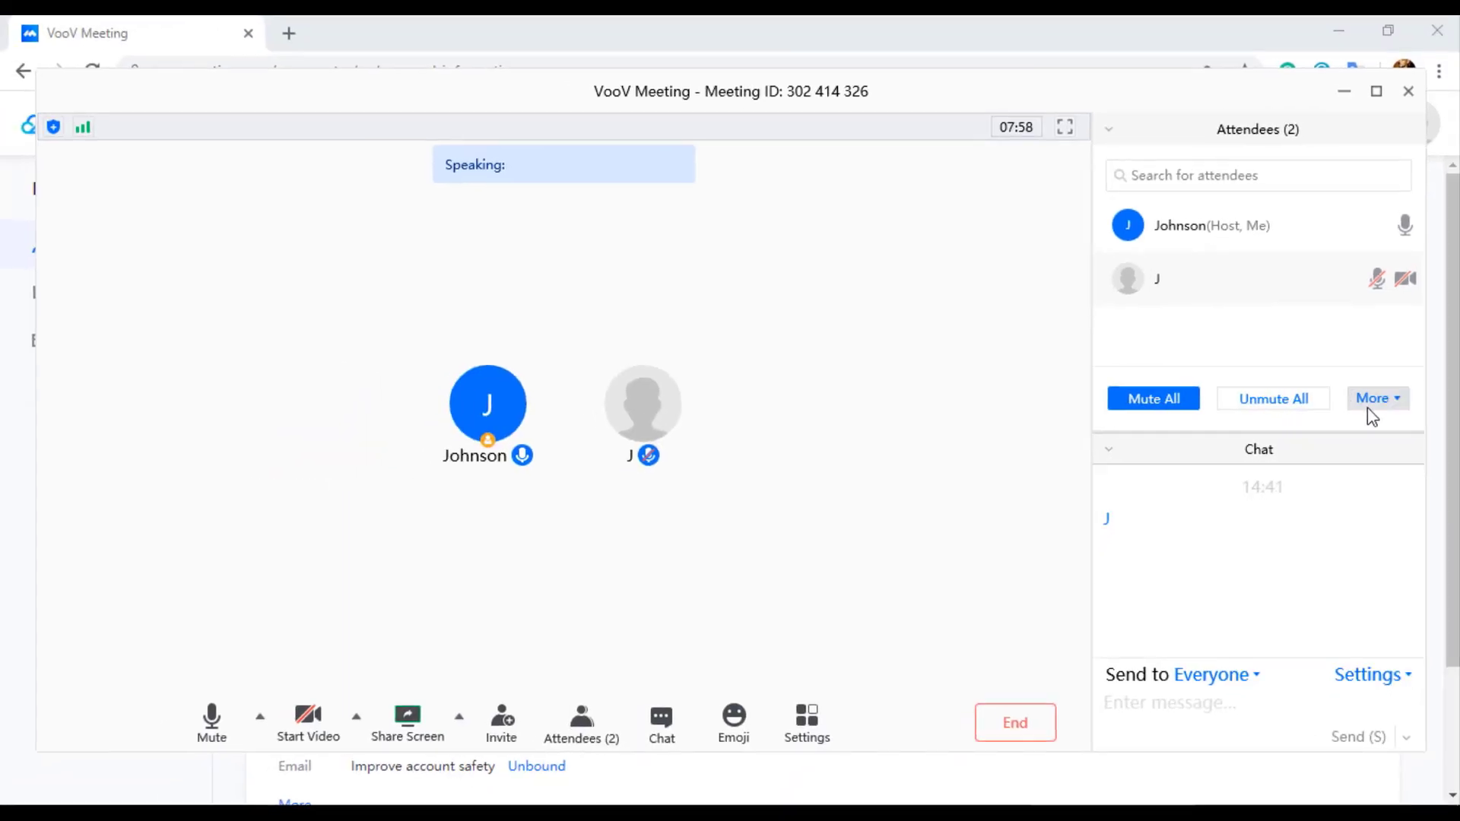
left_click(1368, 405)
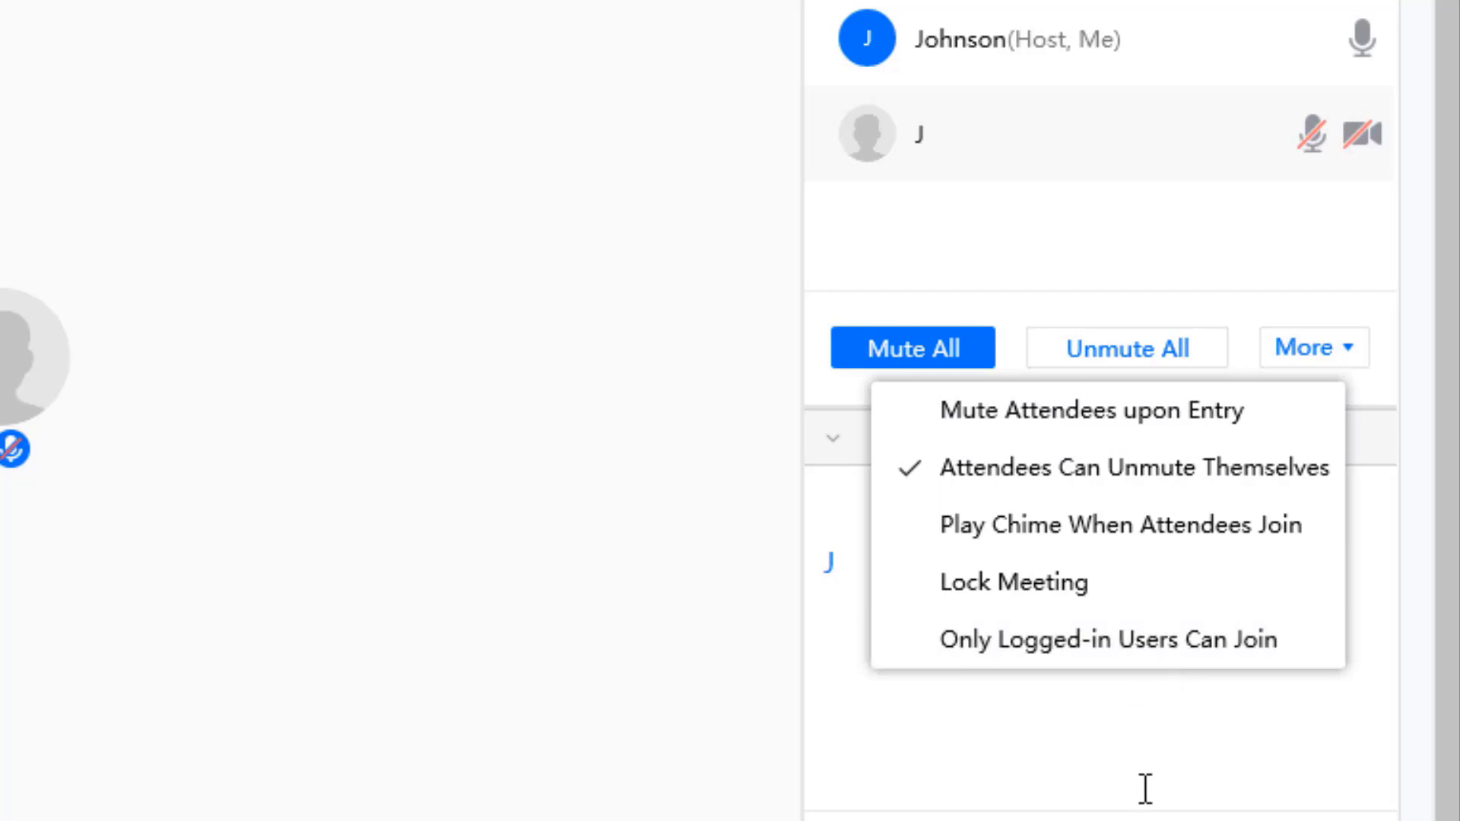
Open meeting Settings, check Video, then return to General Settings with mic-on-join and Speaker Spotlight enabled
left_click(737, 719)
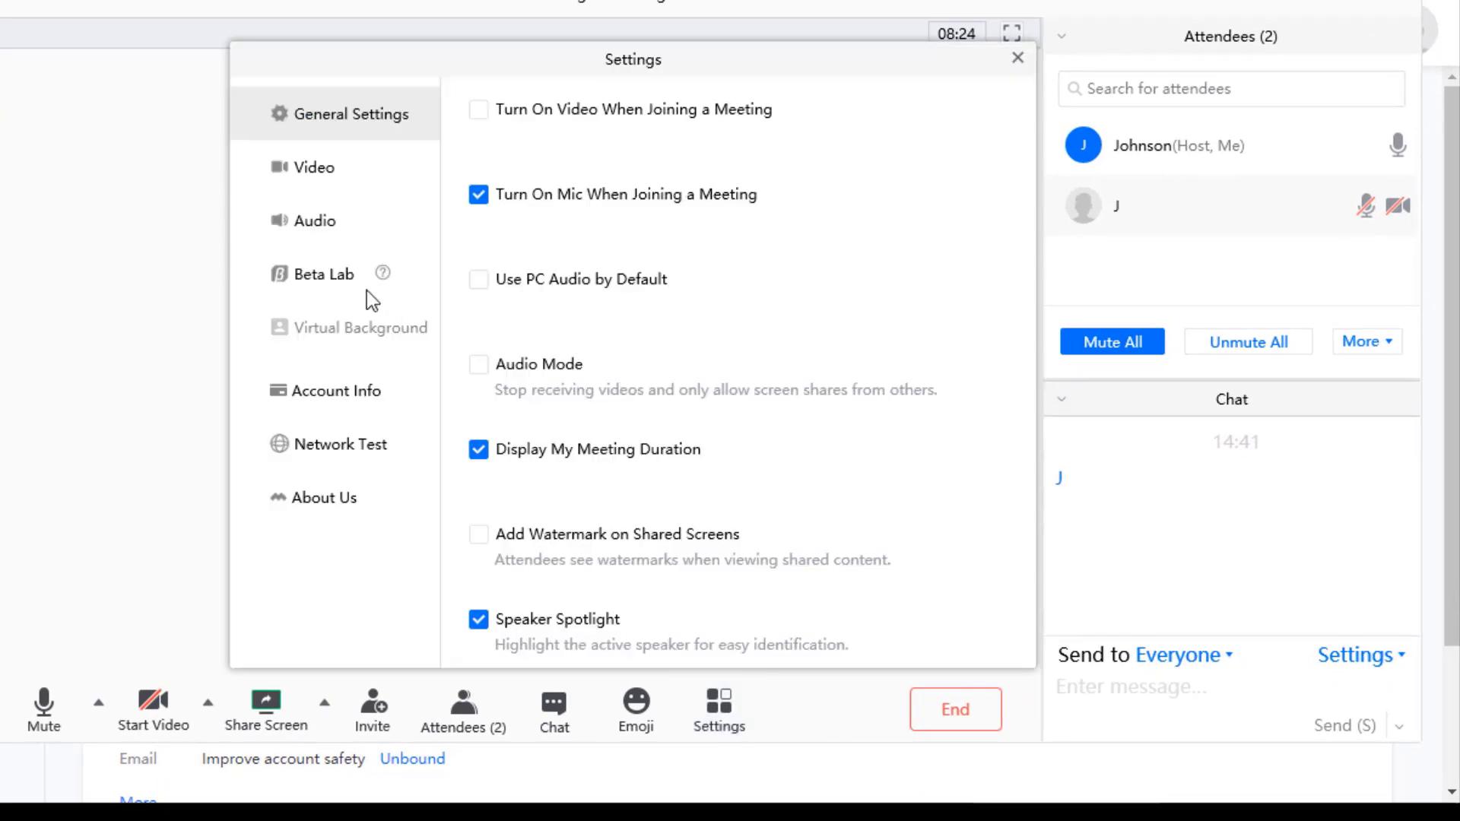
left_click(295, 165)
left_click(318, 115)
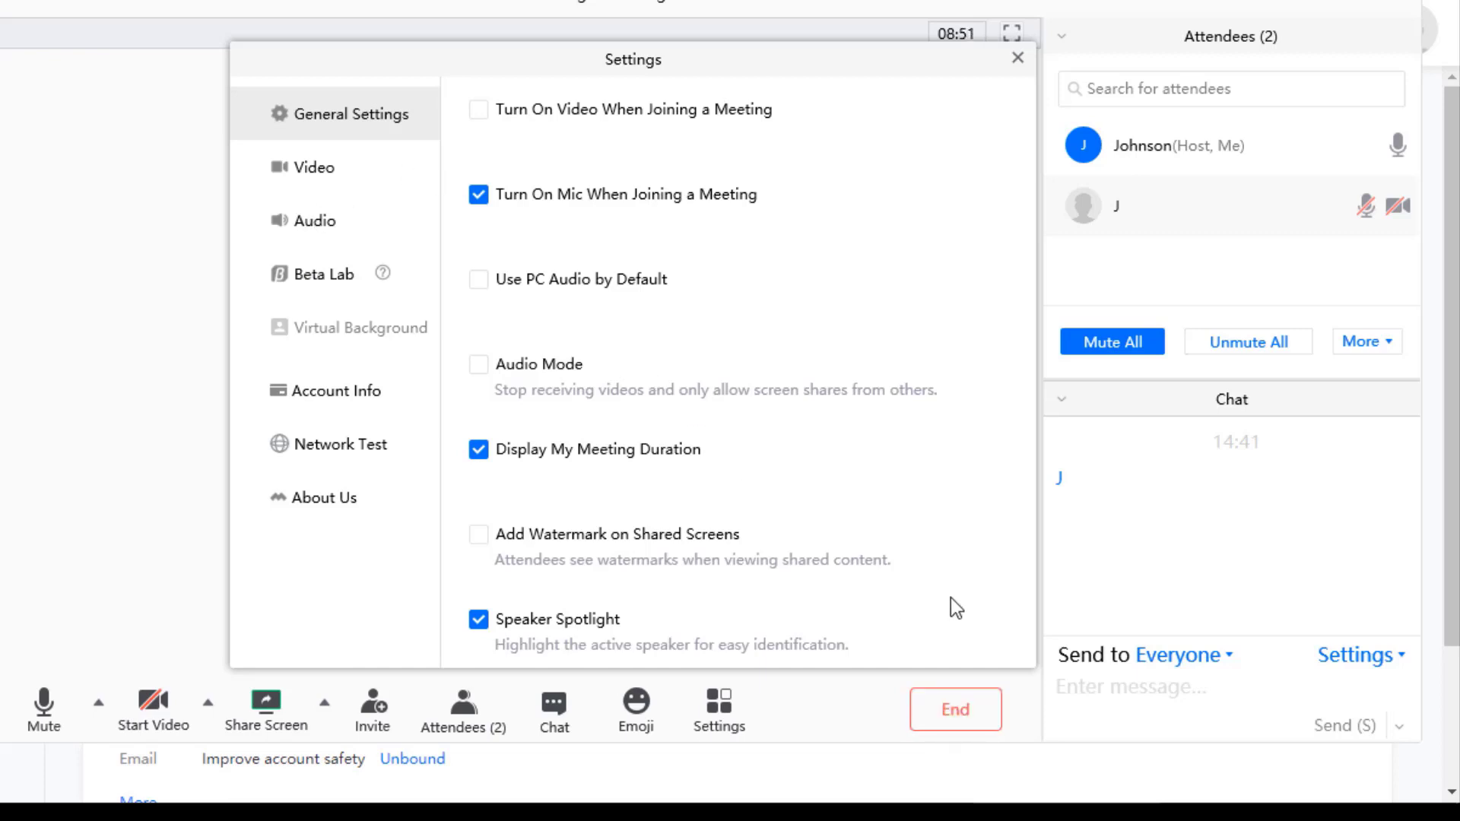
Close Settings and end the current meeting for all attendees
left_click(1018, 57)
left_click(956, 709)
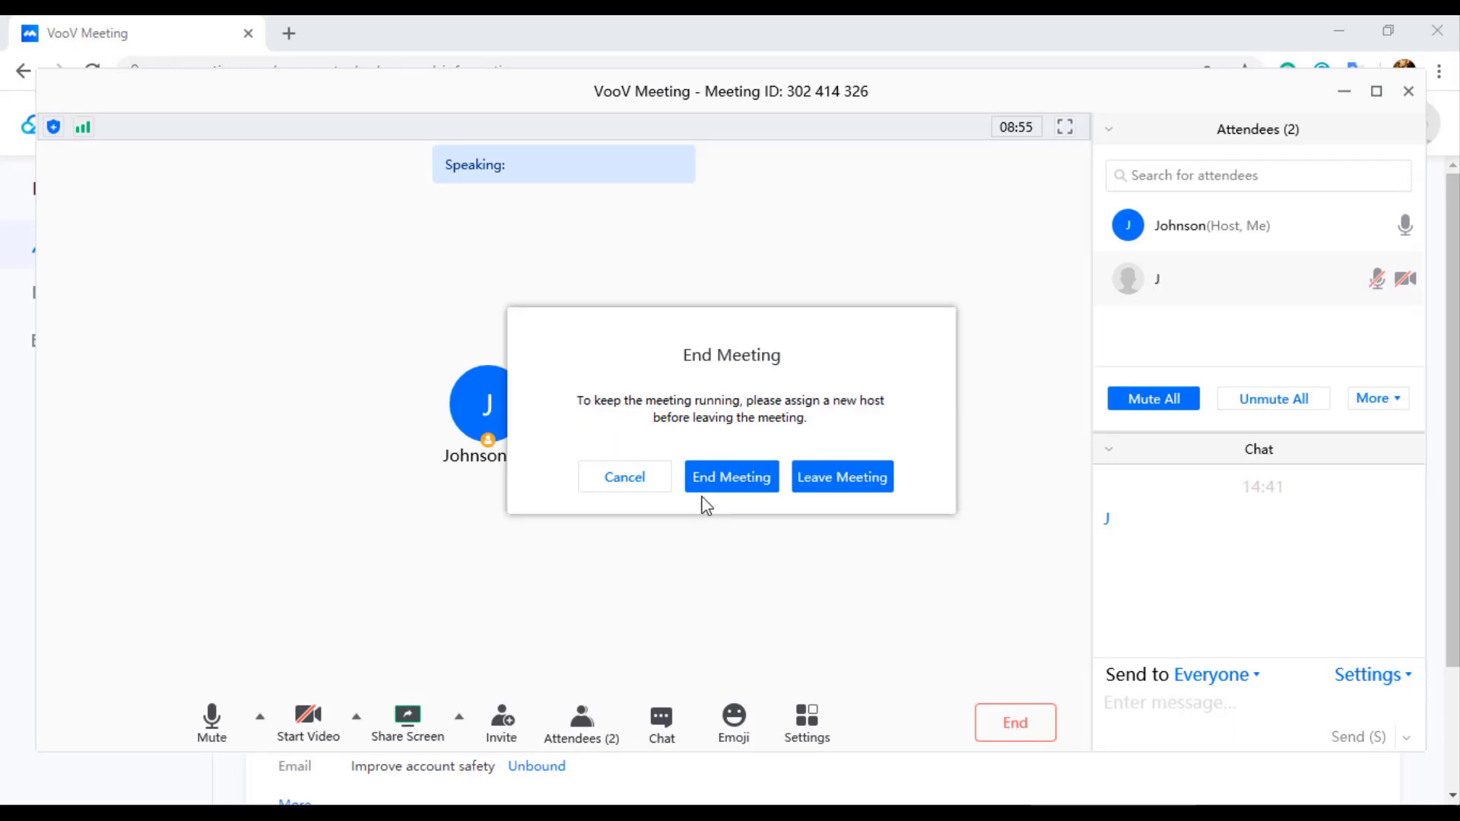
left_click(723, 476)
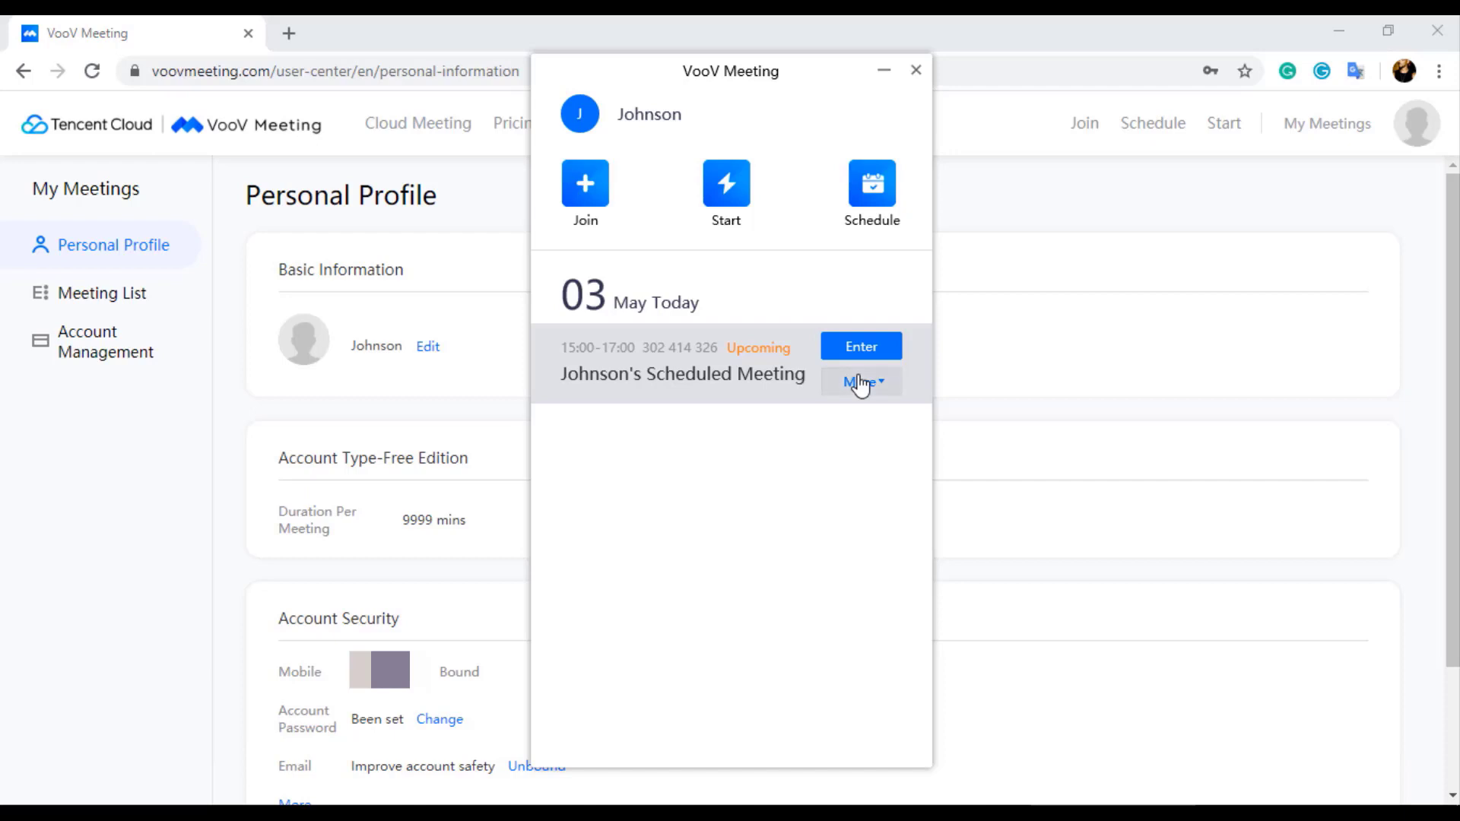
Cancel the scheduled 15:00–17:00 meeting and confirm, leaving no meetings listed
left_click(860, 382)
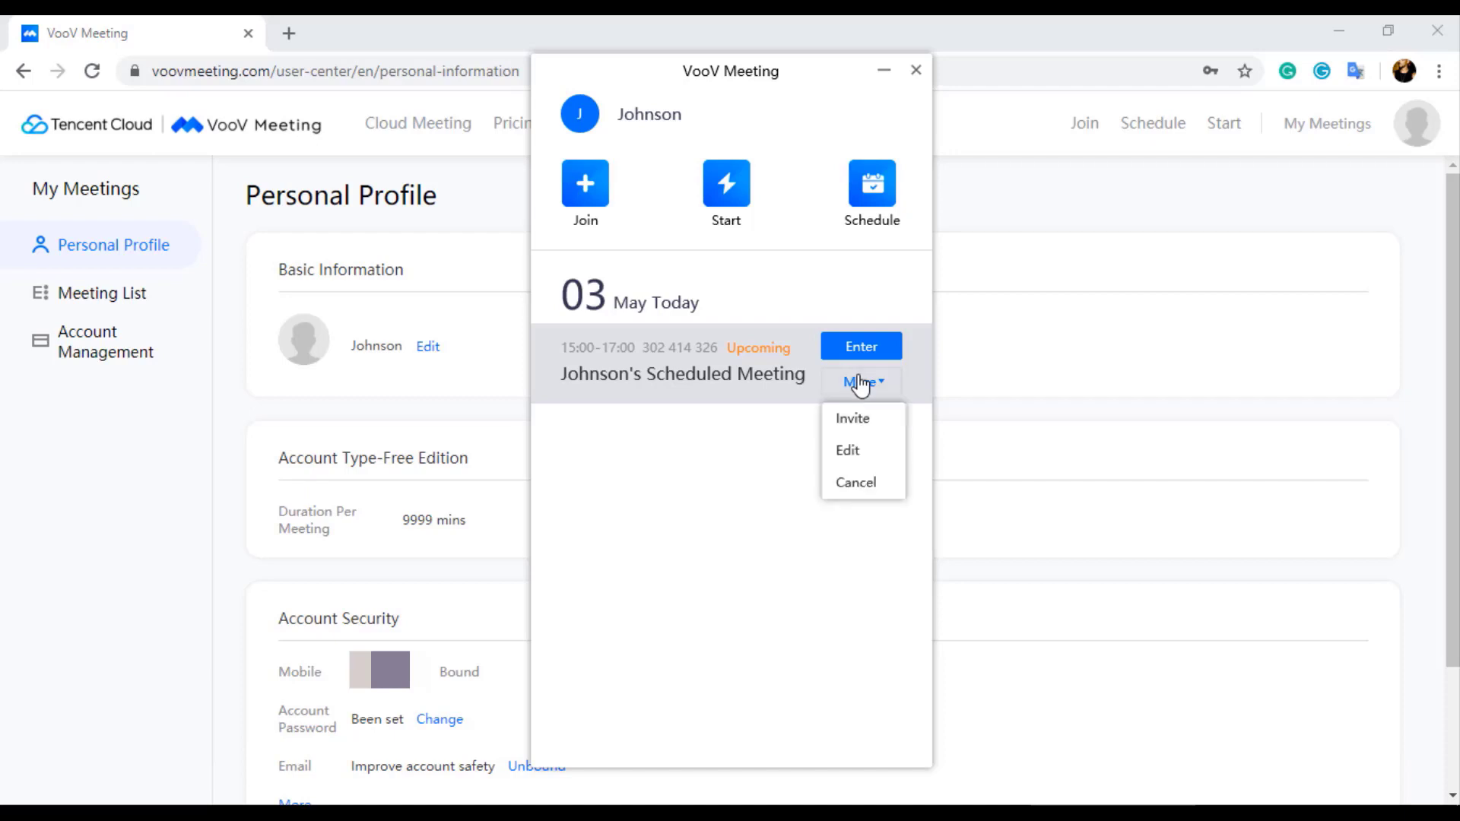
left_click(847, 484)
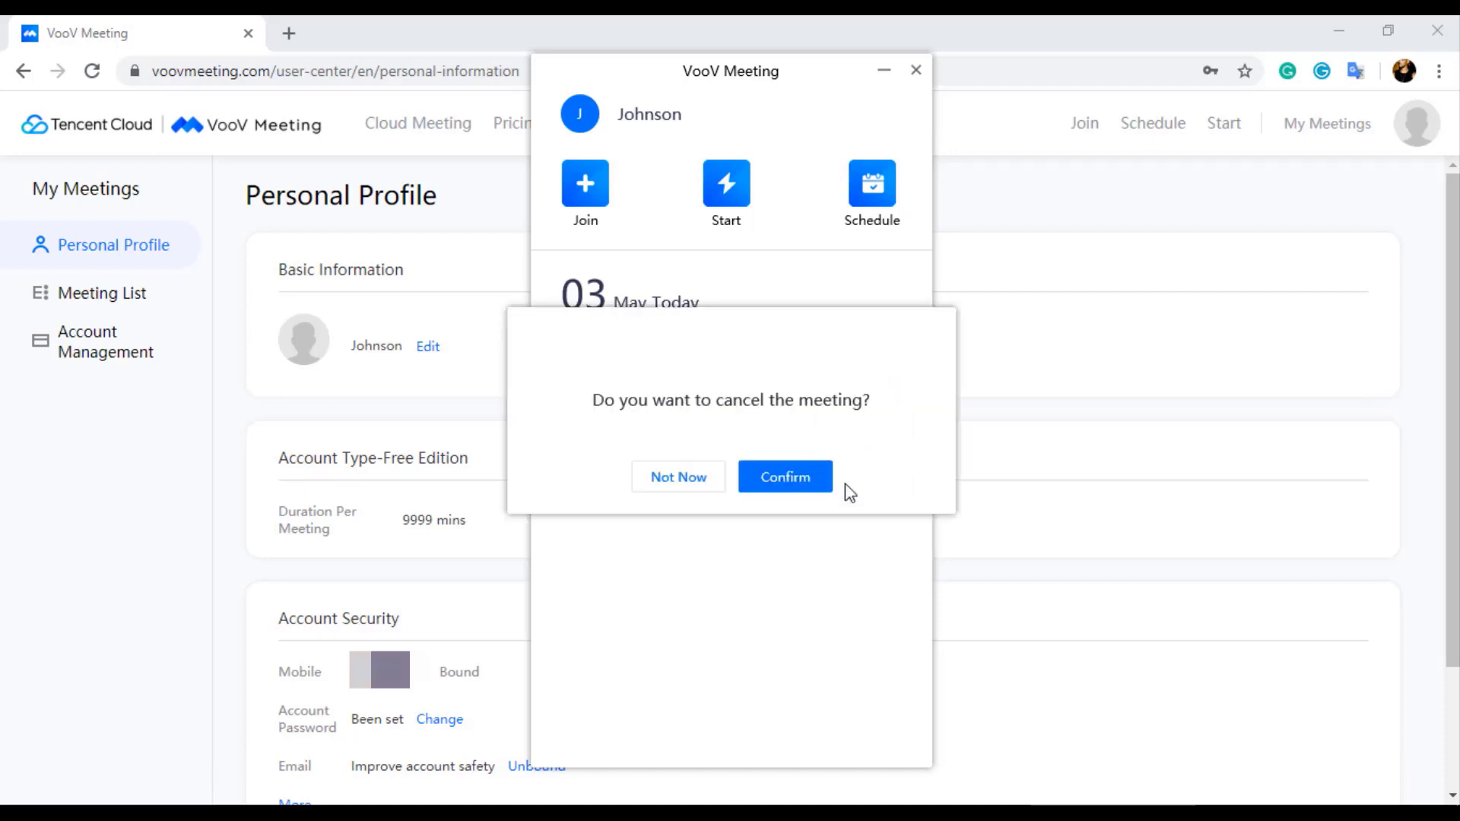
left_click(785, 479)
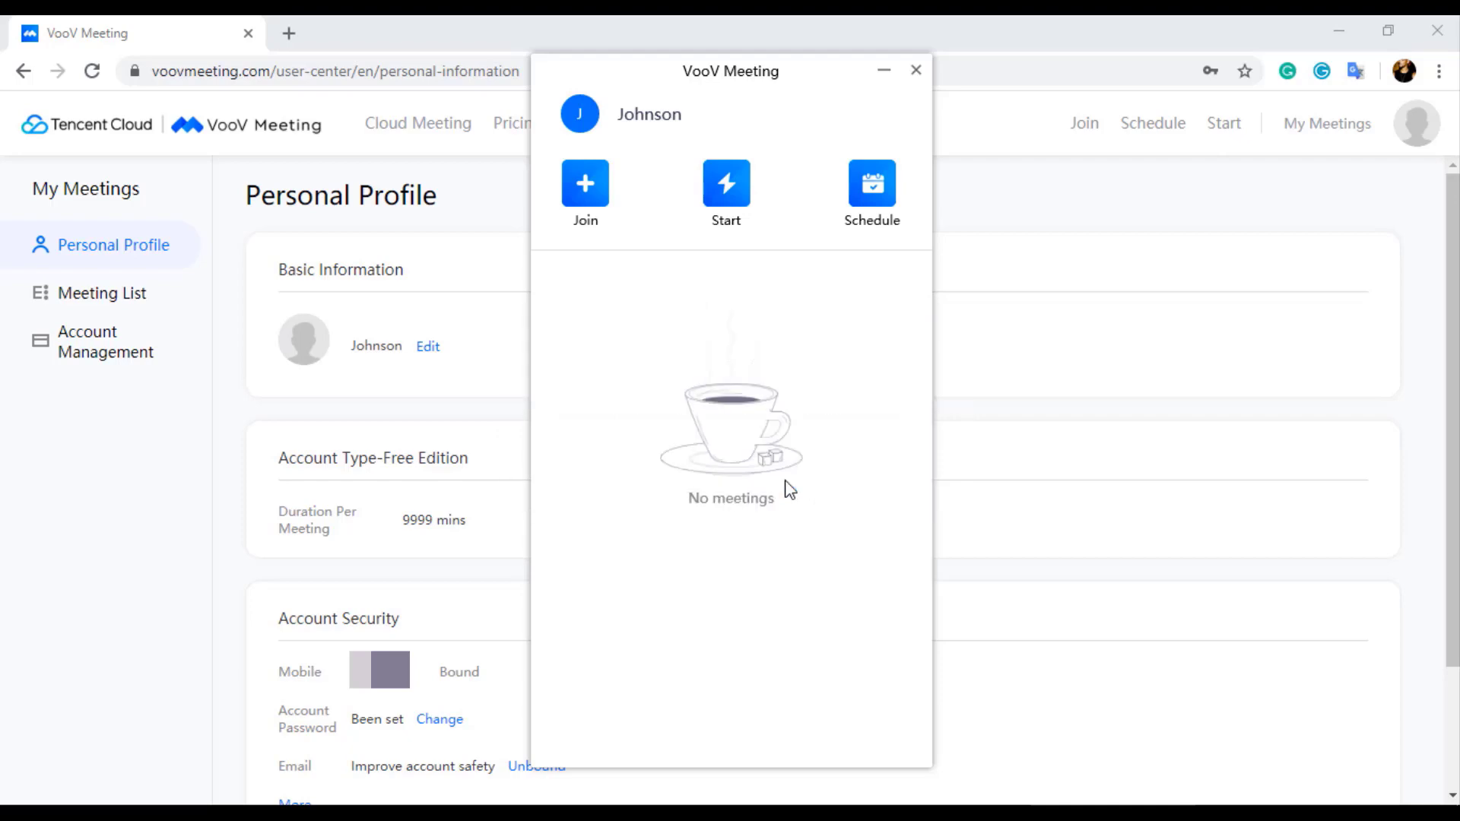
Start an instant meeting on PC Audio, view and close its invitation, then show the End options
left_click(726, 186)
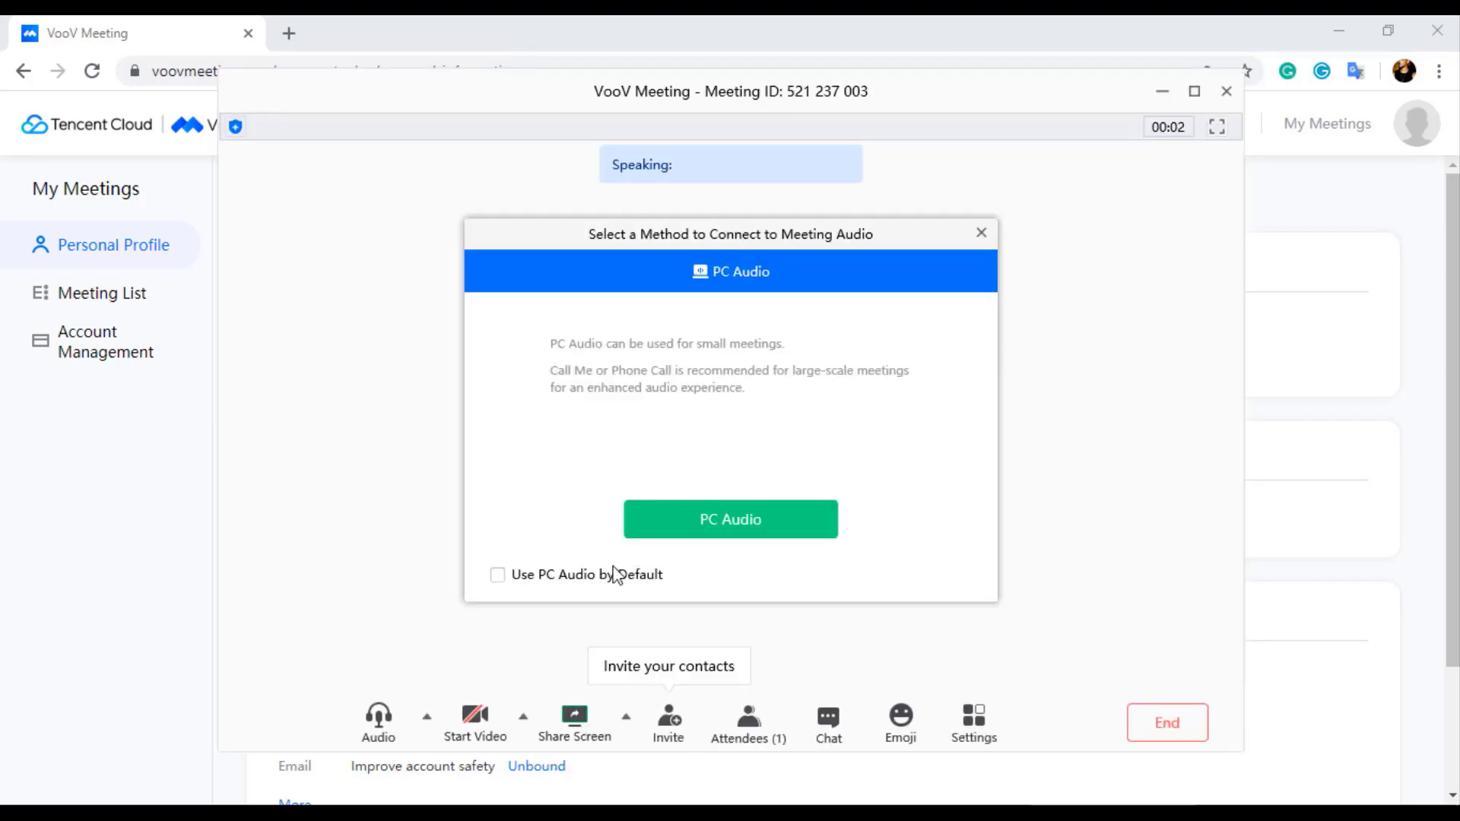
left_click(701, 514)
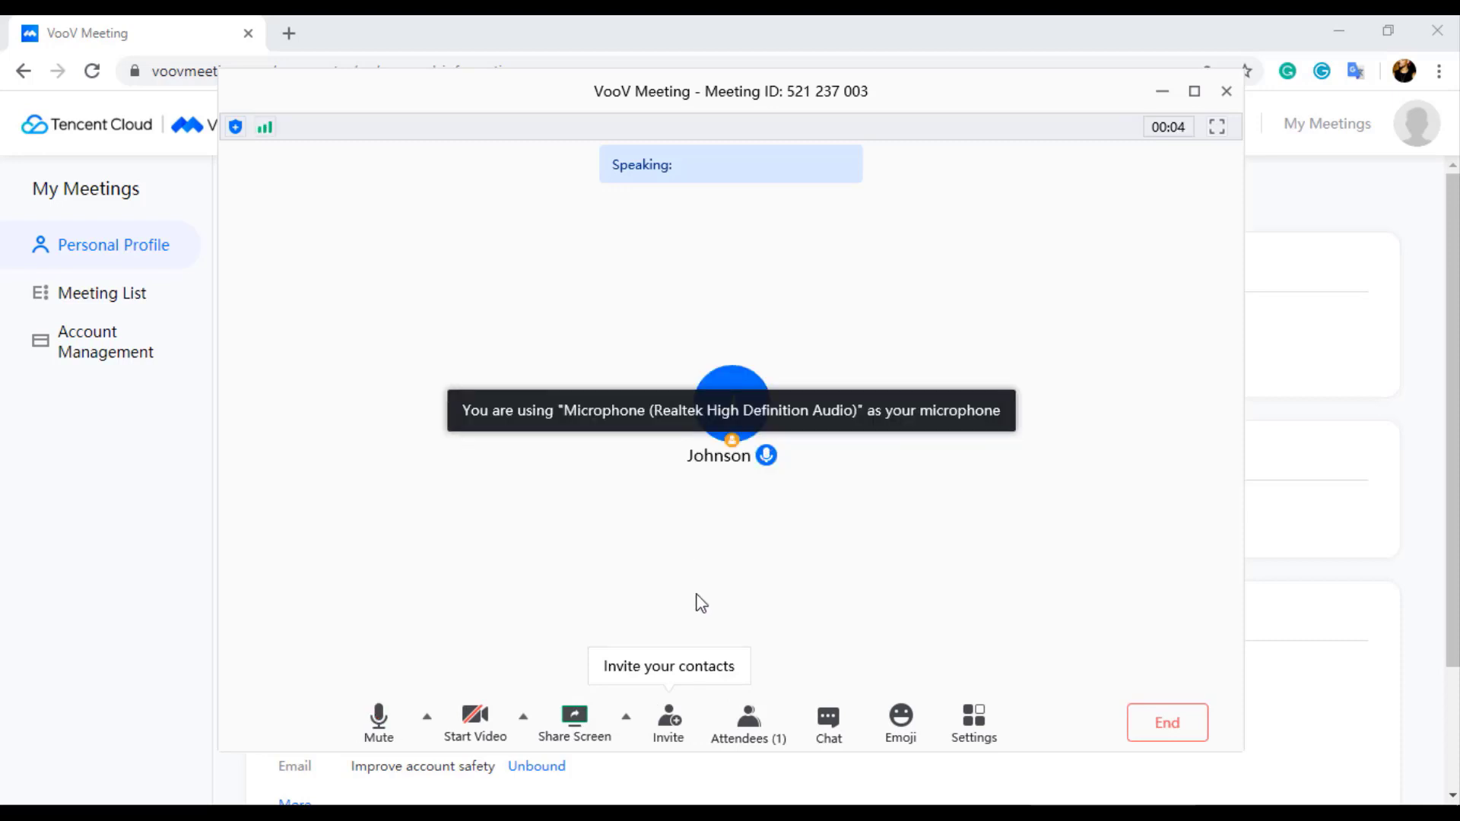
left_click(669, 721)
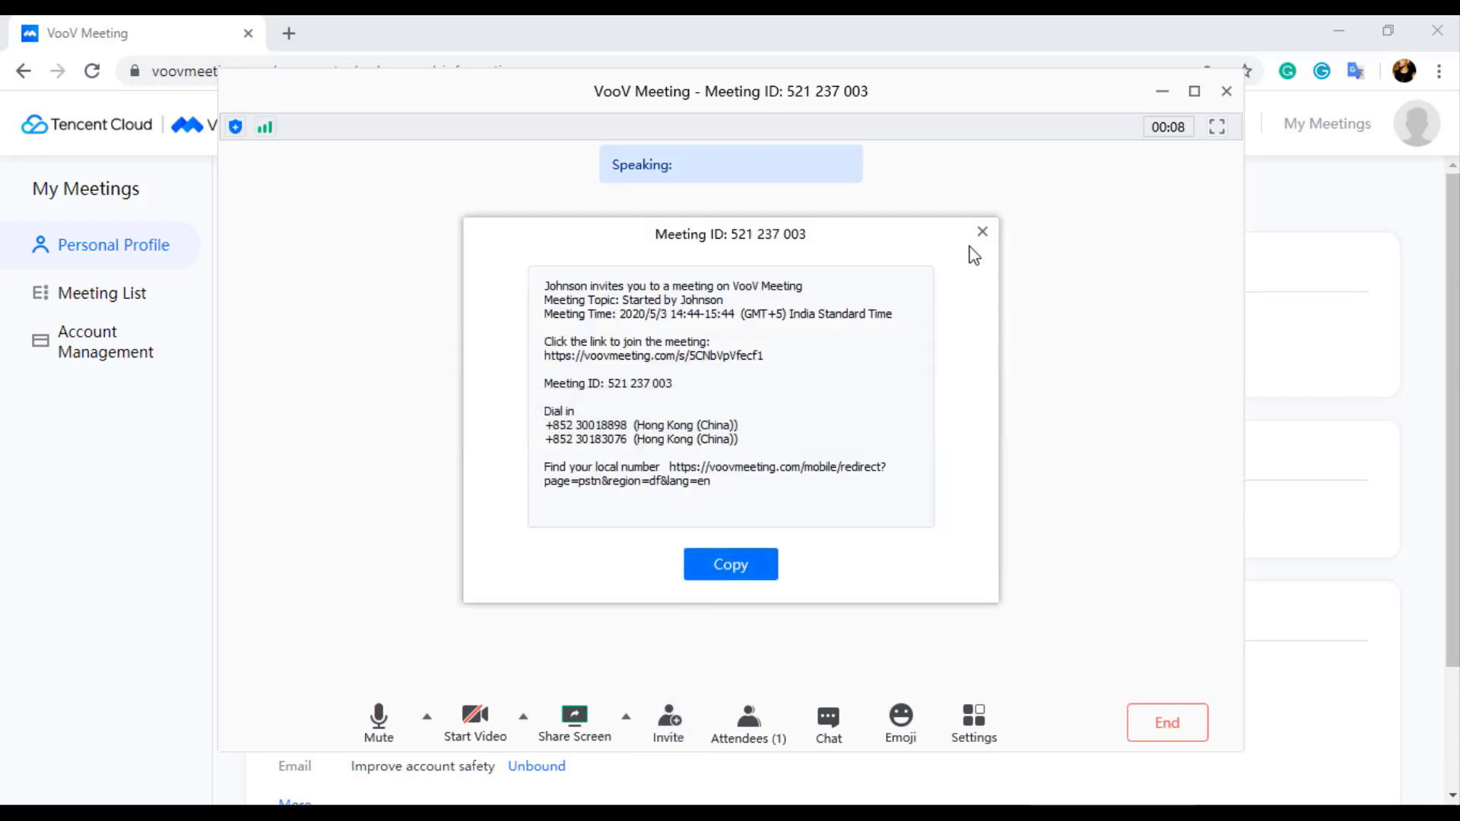
left_click(981, 232)
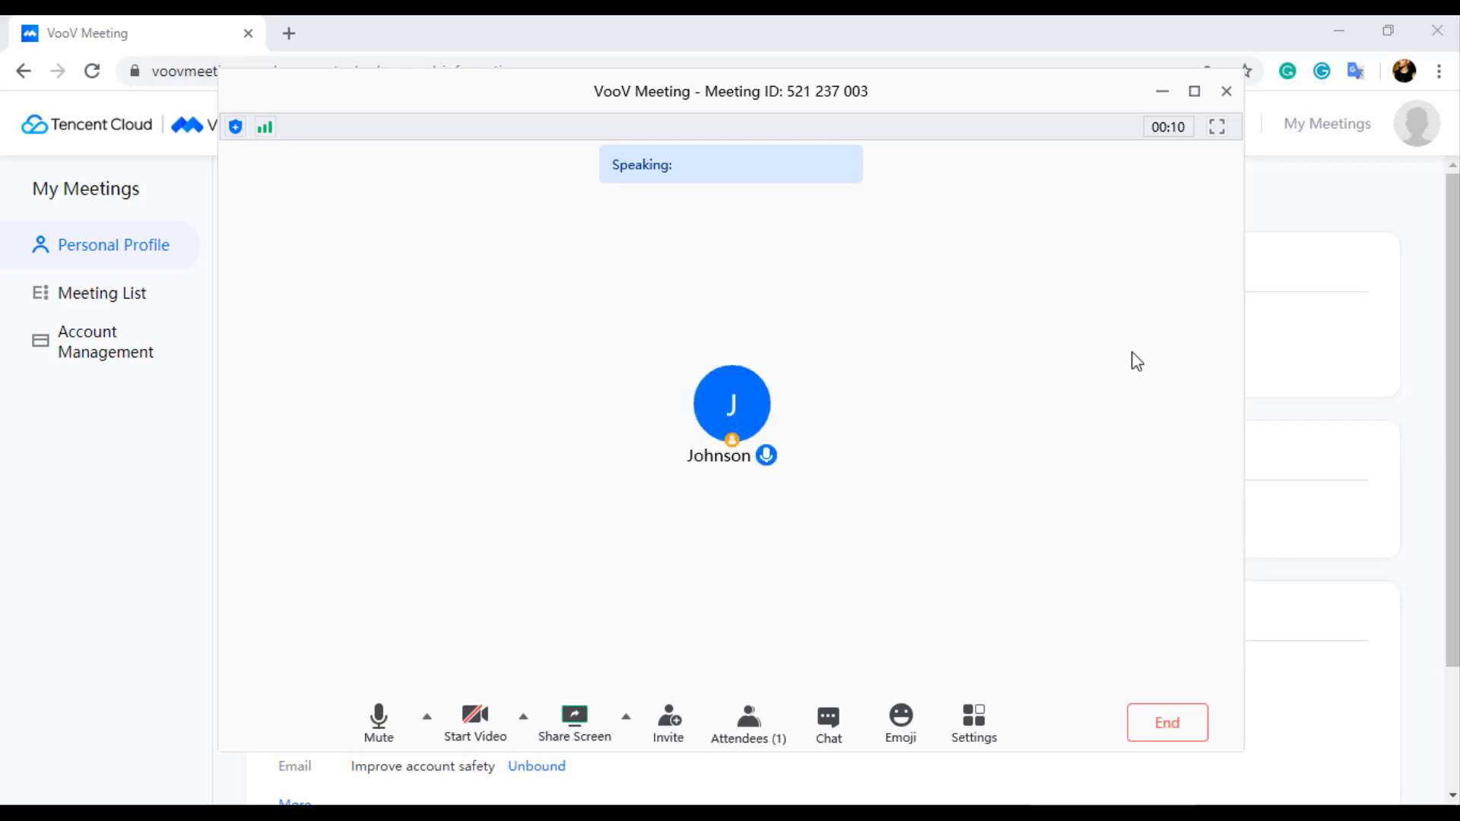
left_click(1154, 723)
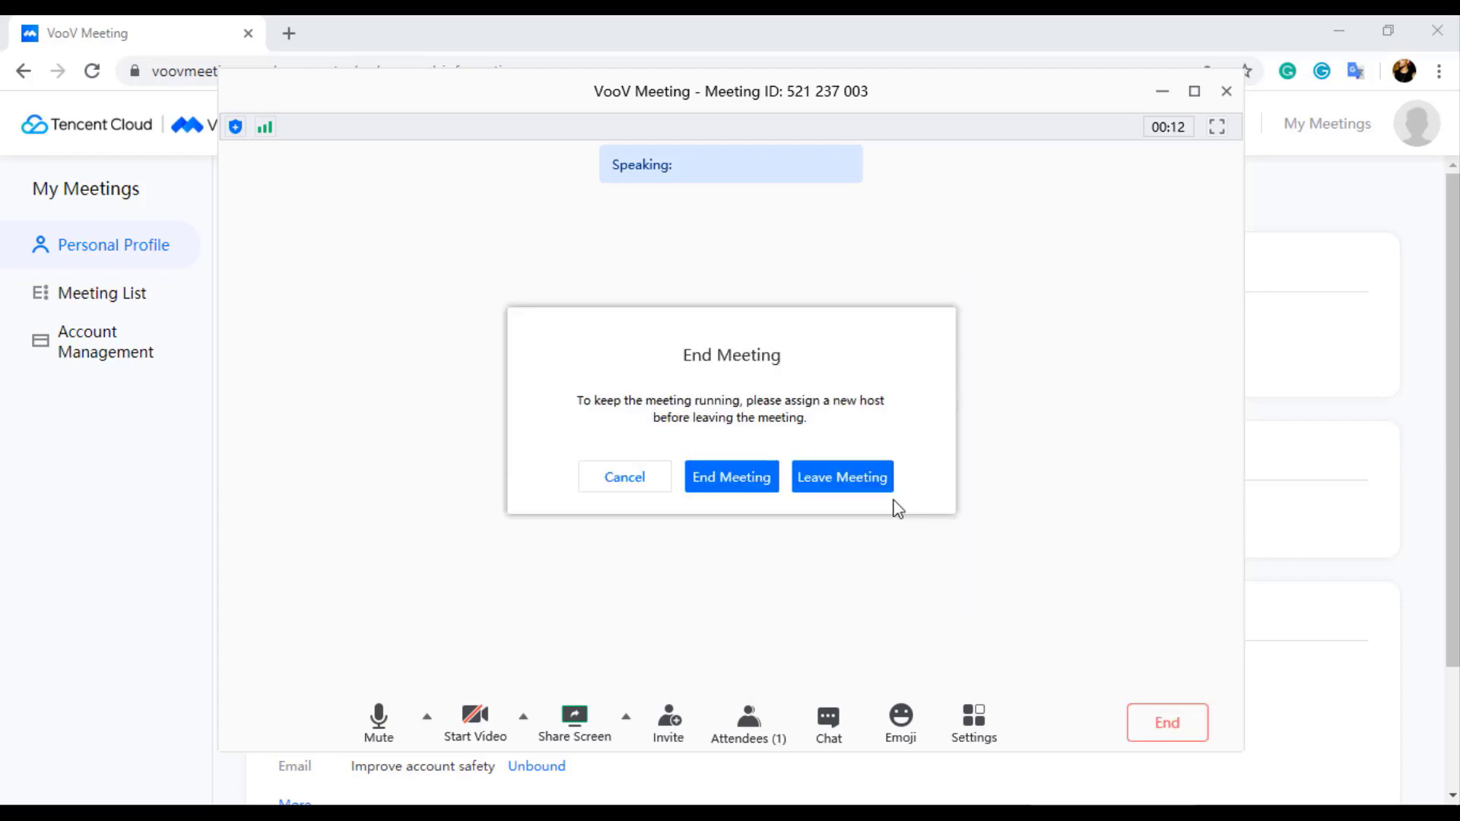